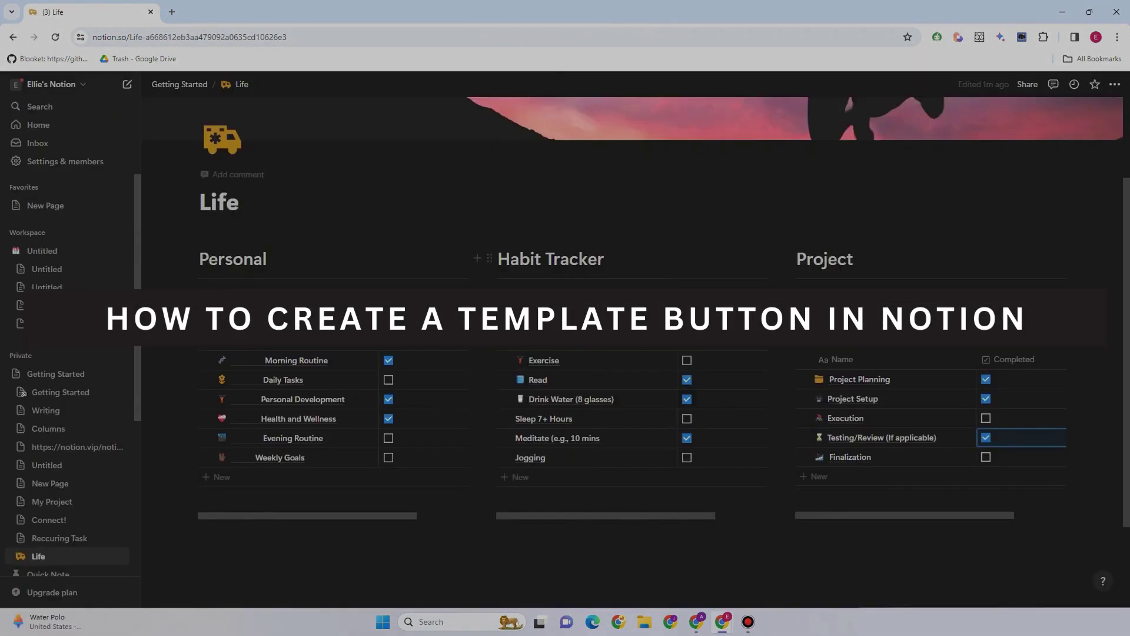
{"action": "scroll", "coordinate": [782, 356], "scroll_direction": "up", "scroll_amount": 2}
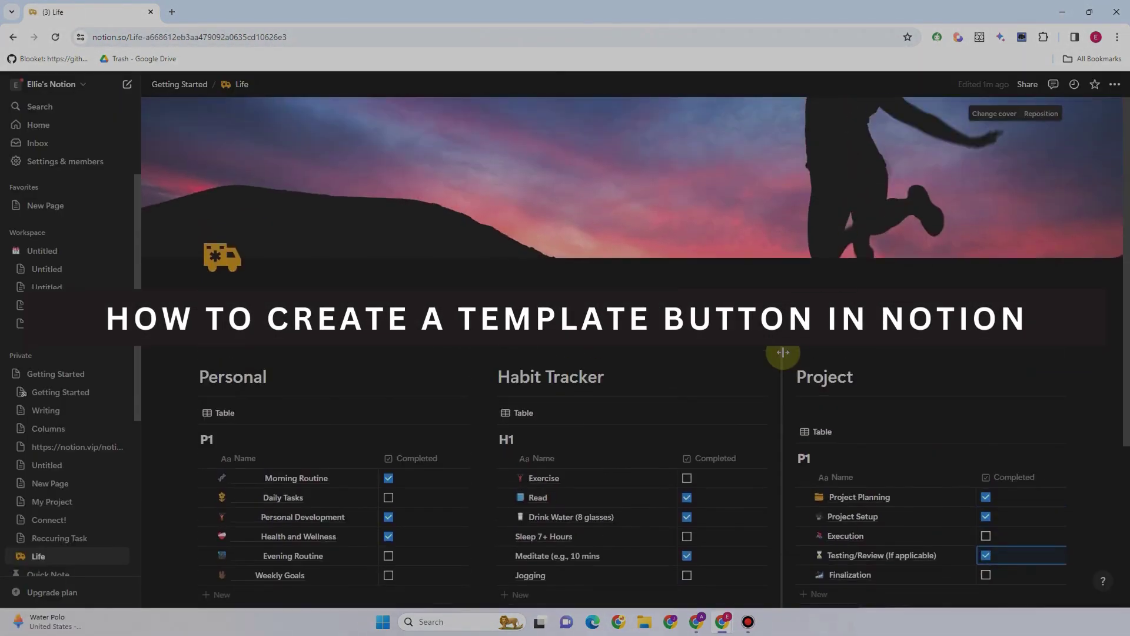
{"action": "scroll", "coordinate": [785, 377], "scroll_direction": "down", "scroll_amount": 4}
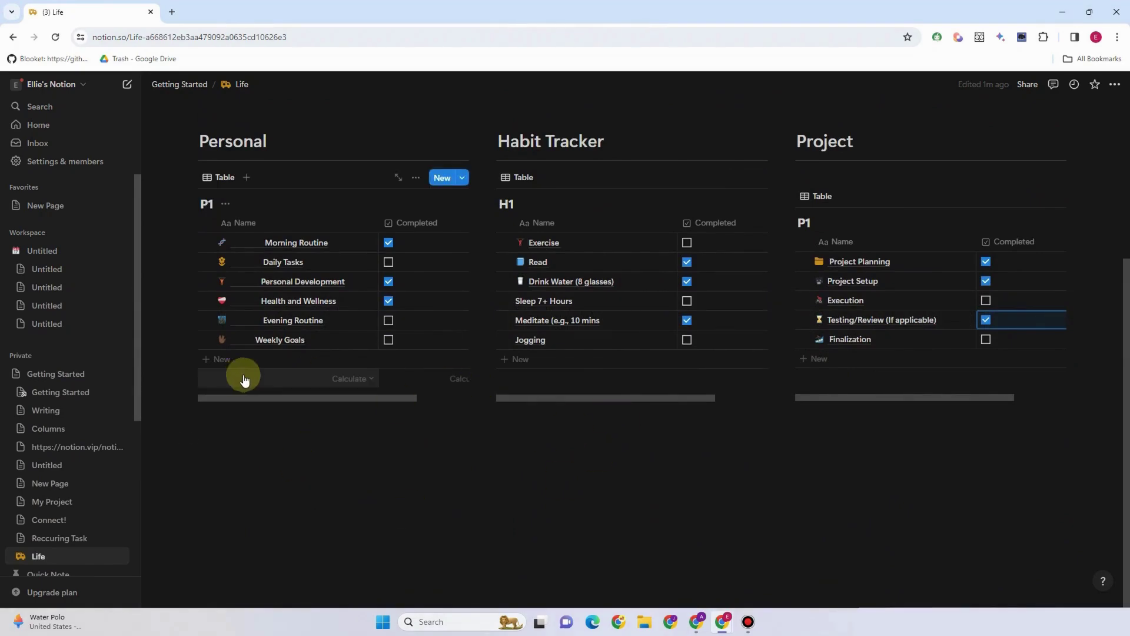
{"action": "scroll", "coordinate": [735, 329], "scroll_direction": "up", "scroll_amount": 2}
{"action": "scroll", "coordinate": [735, 329], "scroll_direction": "up", "scroll_amount": 1}
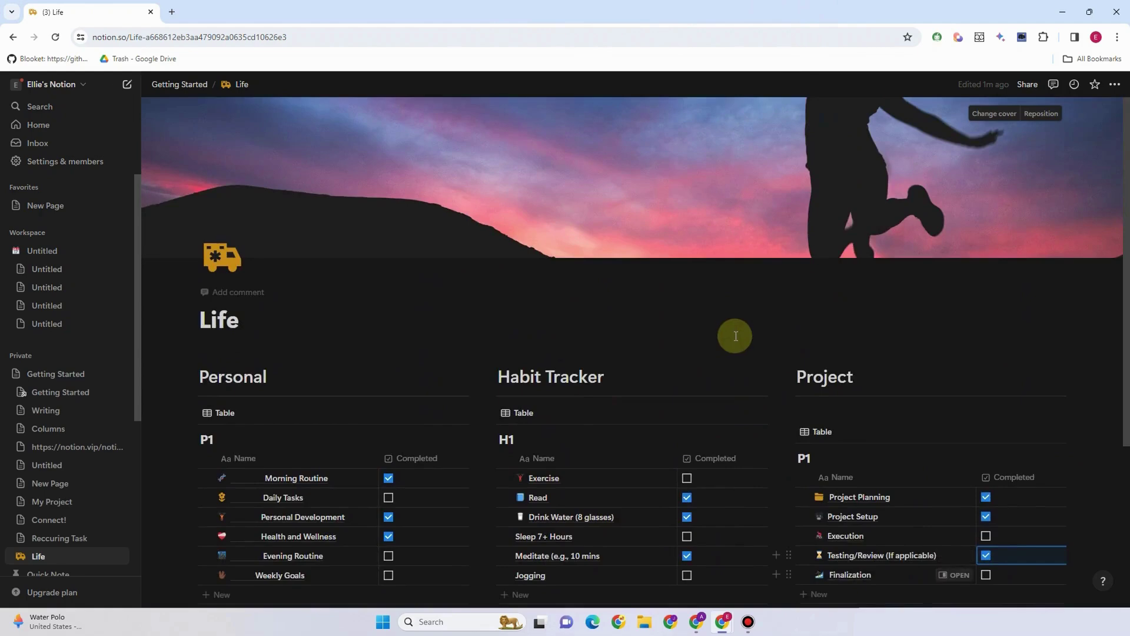
{"action": "scroll", "coordinate": [732, 336], "scroll_direction": "down", "scroll_amount": 2}
{"action": "scroll", "coordinate": [732, 337], "scroll_direction": "up", "scroll_amount": 1}
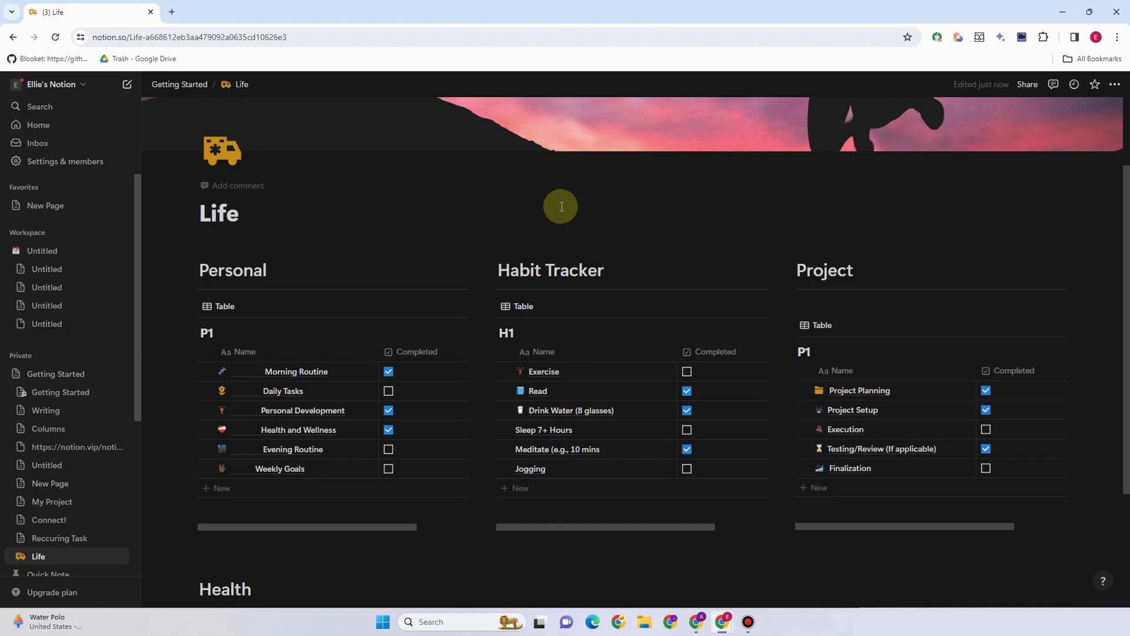
- Add the text line "Daily Health Habits" under the Health heading on the Life page
{"action": "scroll", "coordinate": [625, 324], "scroll_direction": "down", "scroll_amount": 3}
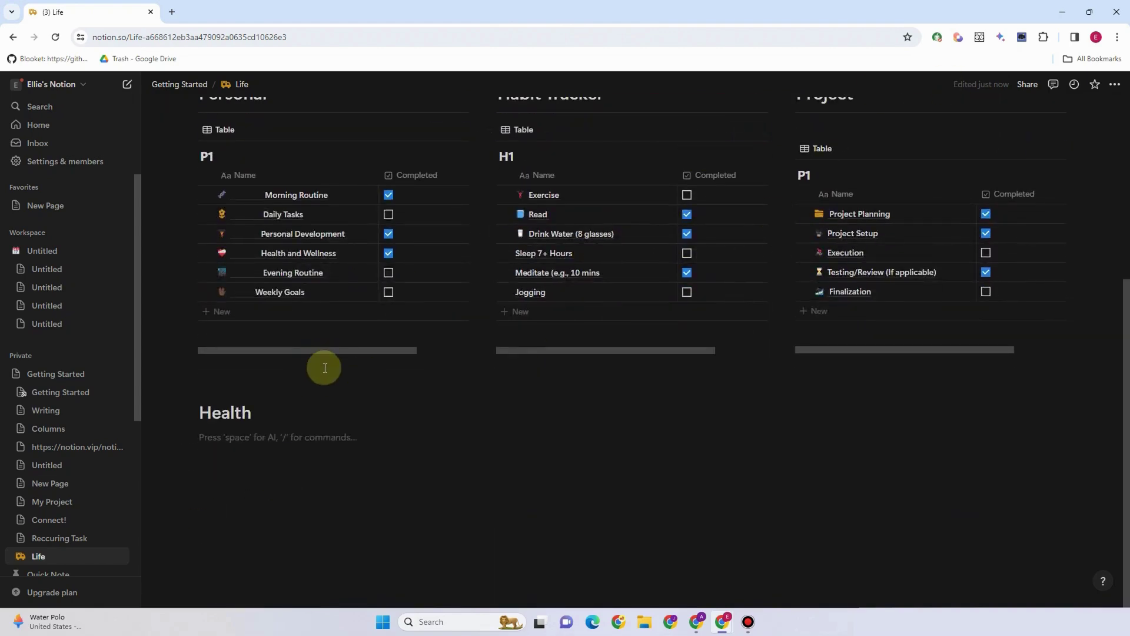
{"action": "scroll", "coordinate": [530, 450], "scroll_direction": "up", "scroll_amount": 1}
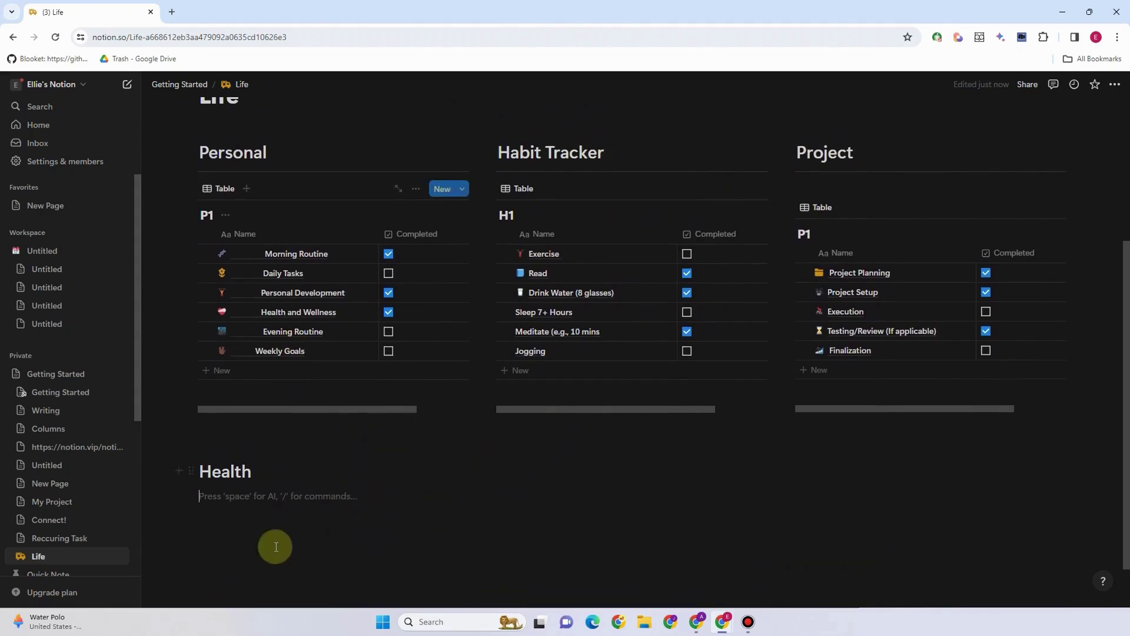
{"action": "scroll", "coordinate": [276, 546], "scroll_direction": "down", "scroll_amount": 1}
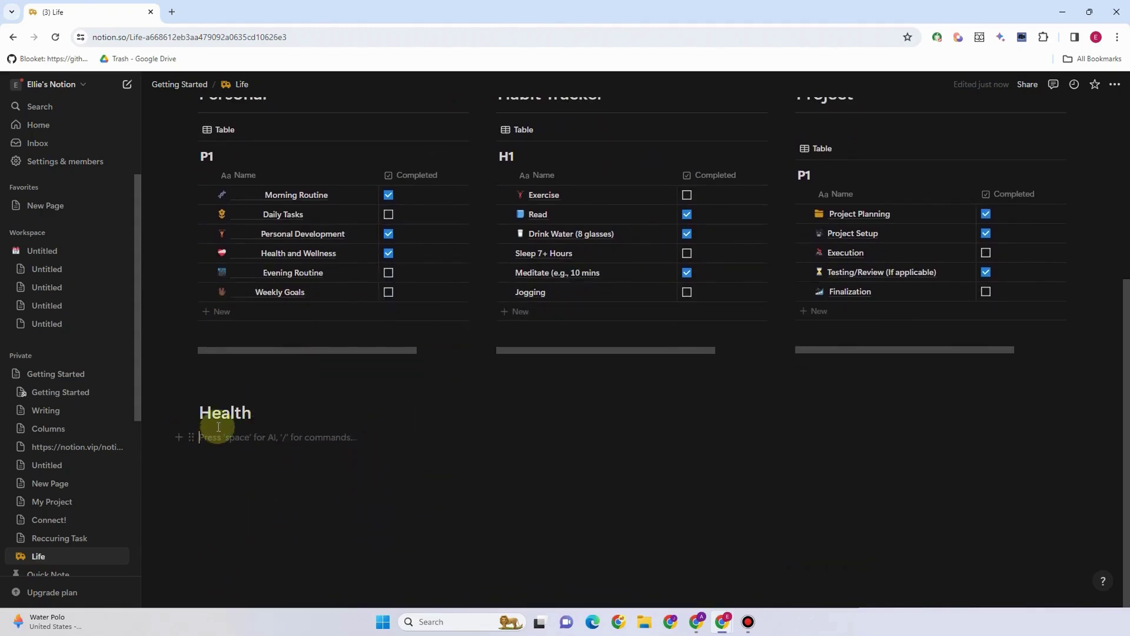
{"action": "type", "text": "Daily Health Habits"}
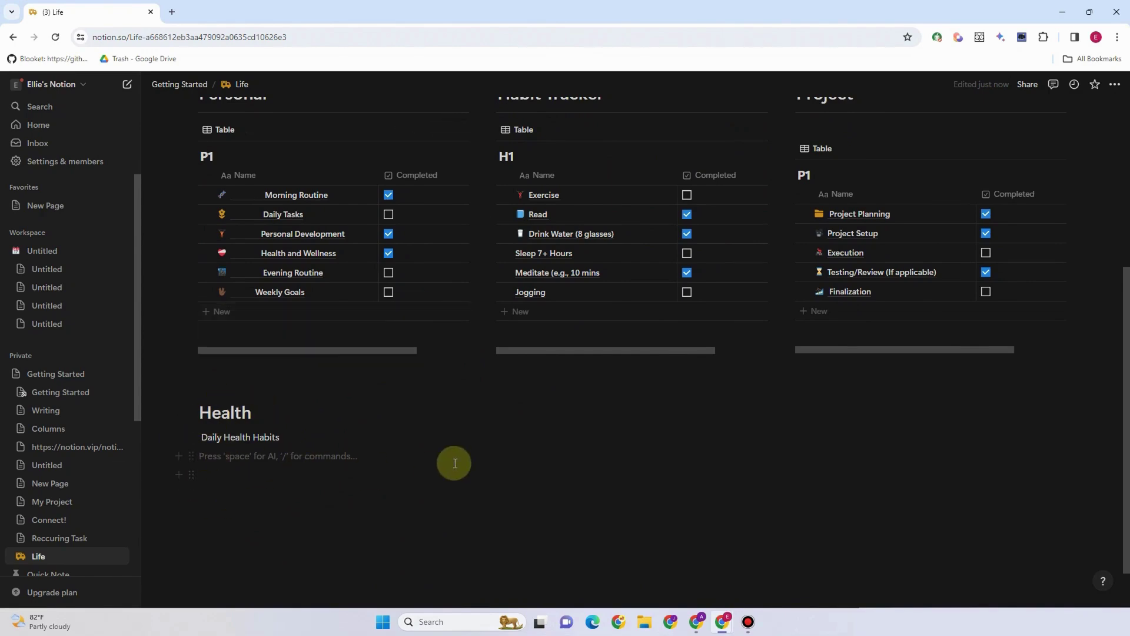
- Insert a sub-page below Daily Health Habits and title it "Weekly Health Habits"
{"action": "scroll", "coordinate": [455, 463], "scroll_direction": "up", "scroll_amount": 3}
{"action": "scroll", "coordinate": [455, 463], "scroll_direction": "down", "scroll_amount": 4}
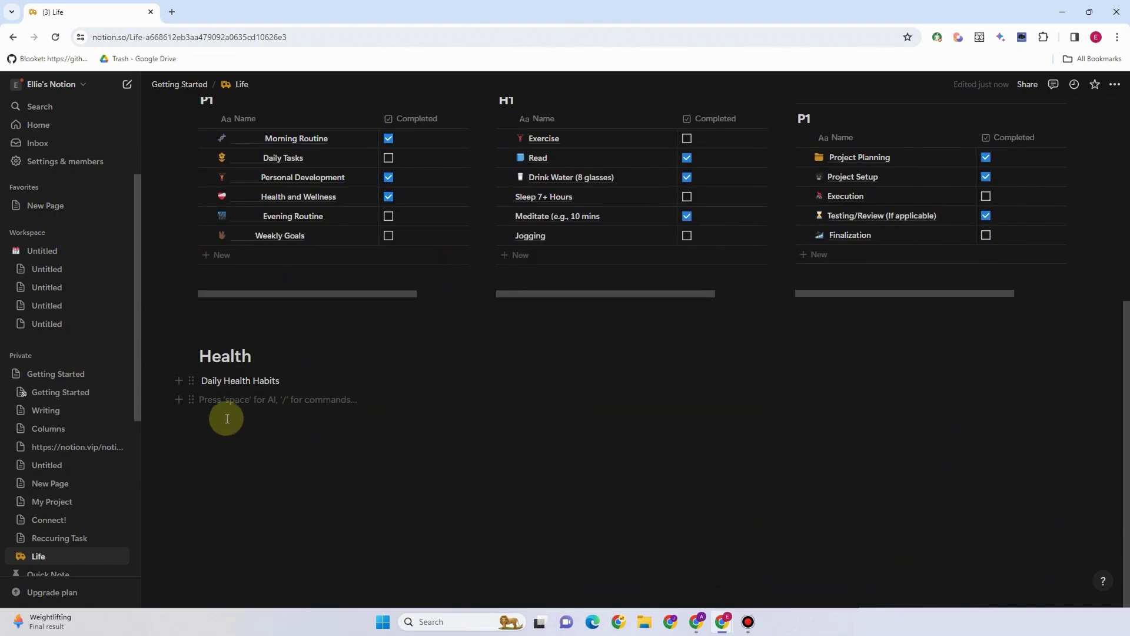
{"action": "left_click", "coordinate": [228, 401]}
{"action": "type", "text": "/"}
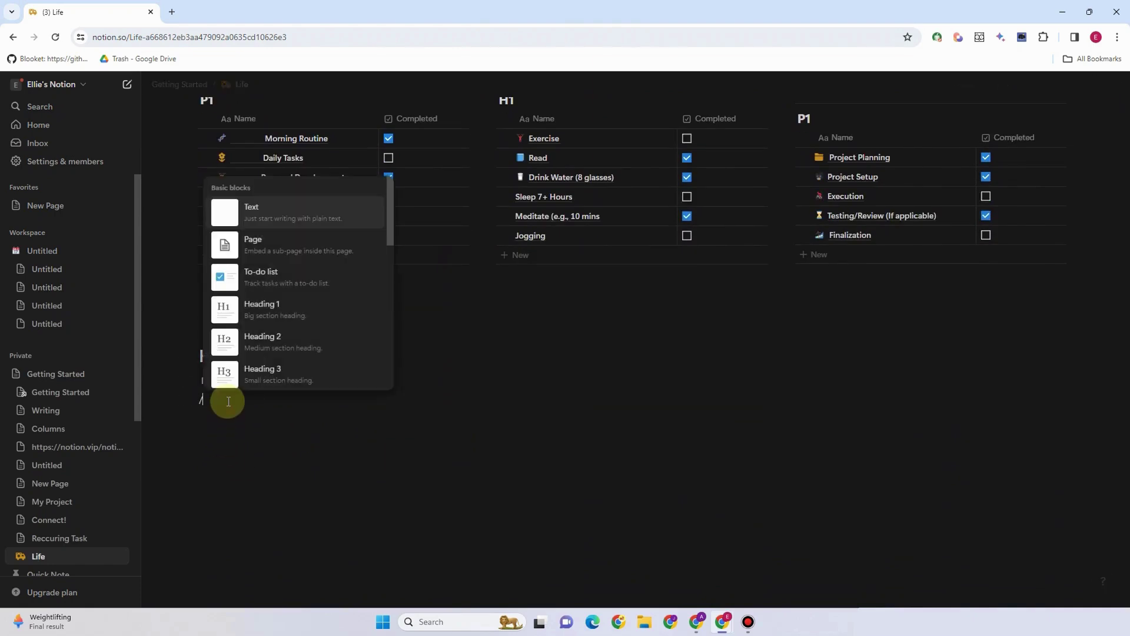
{"action": "type", "text": "pa"}
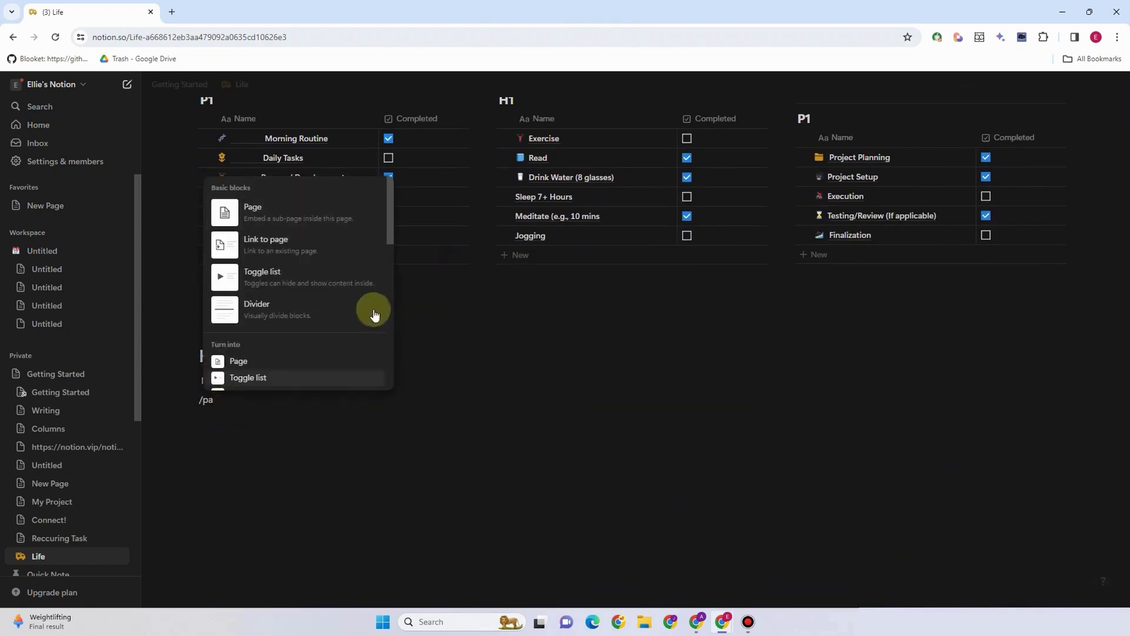
{"action": "left_click", "coordinate": [293, 216]}
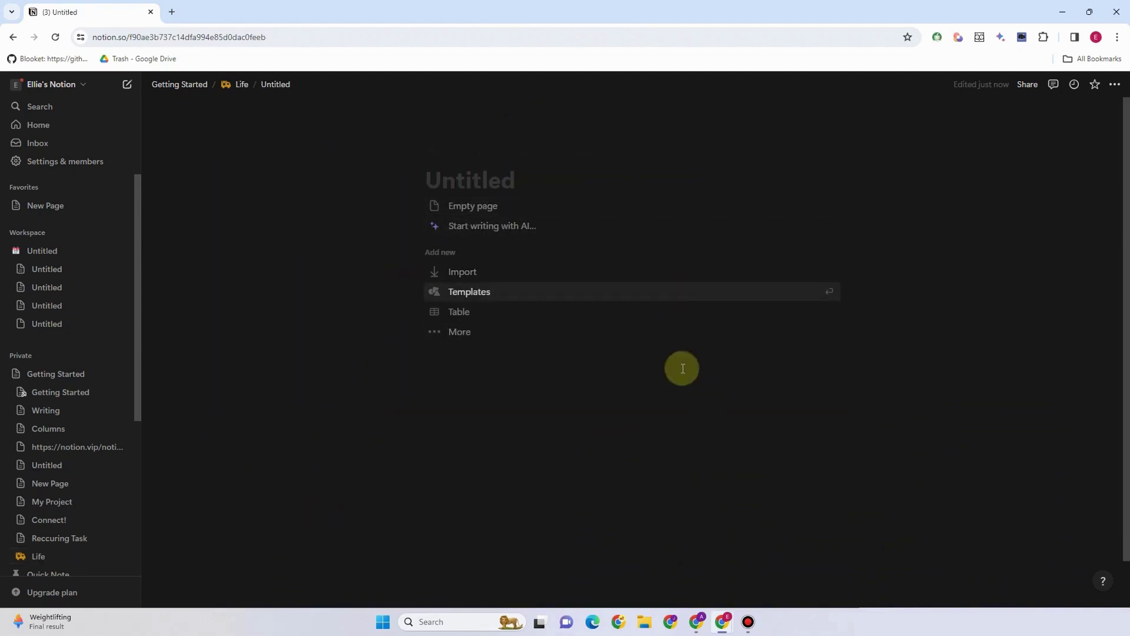
{"action": "type", "text": "Weekly Health Habits"}
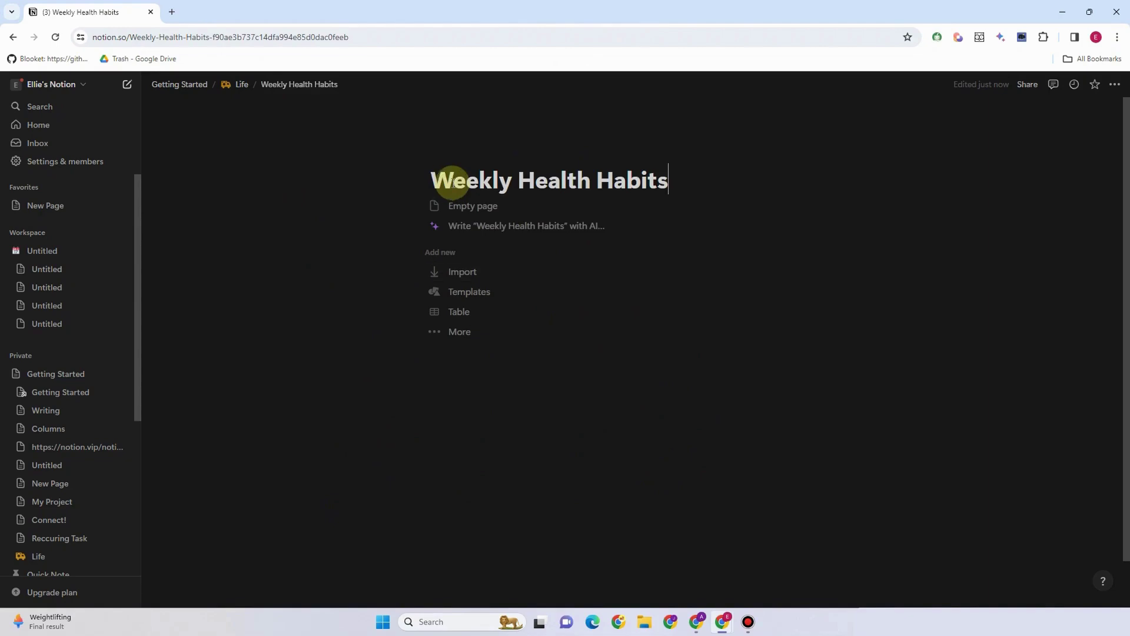
- Give the Weekly Health Habits page an orange raised-hand icon and start it as an empty page
{"action": "left_click", "coordinate": [447, 163]}
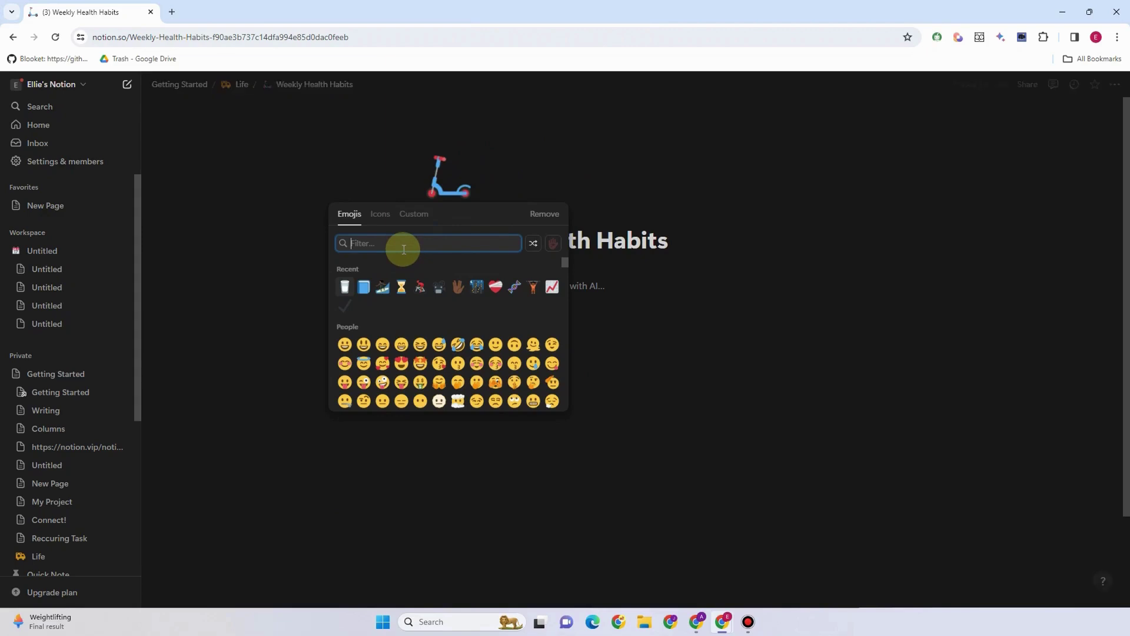
{"action": "type", "text": "Habit"}
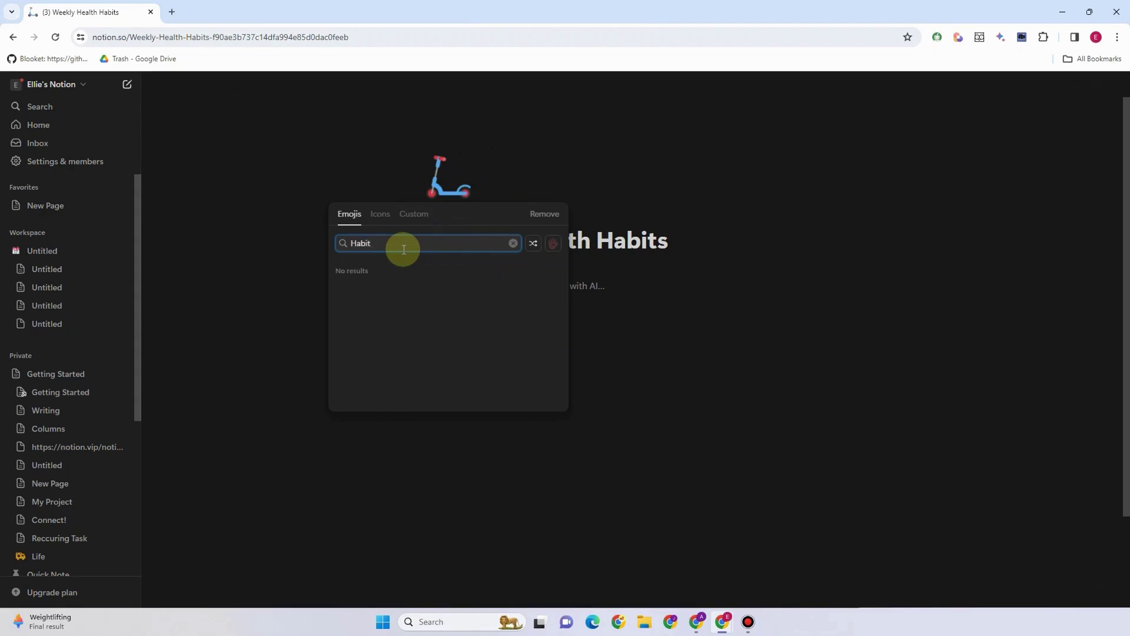
{"action": "left_click", "coordinate": [392, 223]}
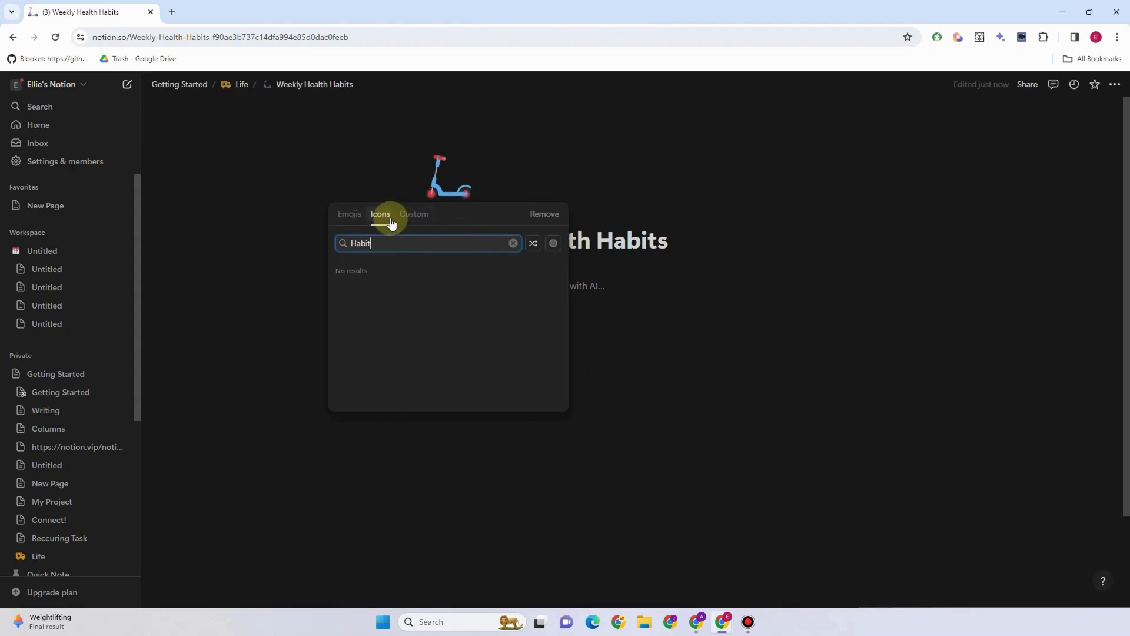
{"action": "left_click", "coordinate": [414, 216]}
{"action": "left_click", "coordinate": [374, 218]}
{"action": "key", "text": "BackSpace"}
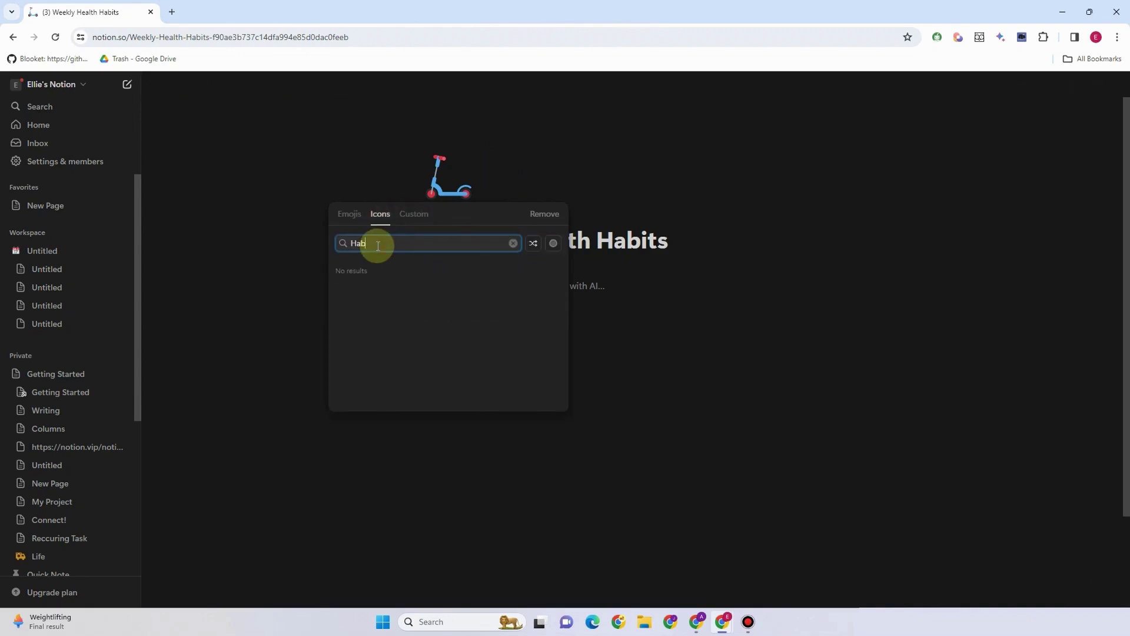
{"action": "key", "text": "BackSpace"}
{"action": "key", "text": "BackSpace"}
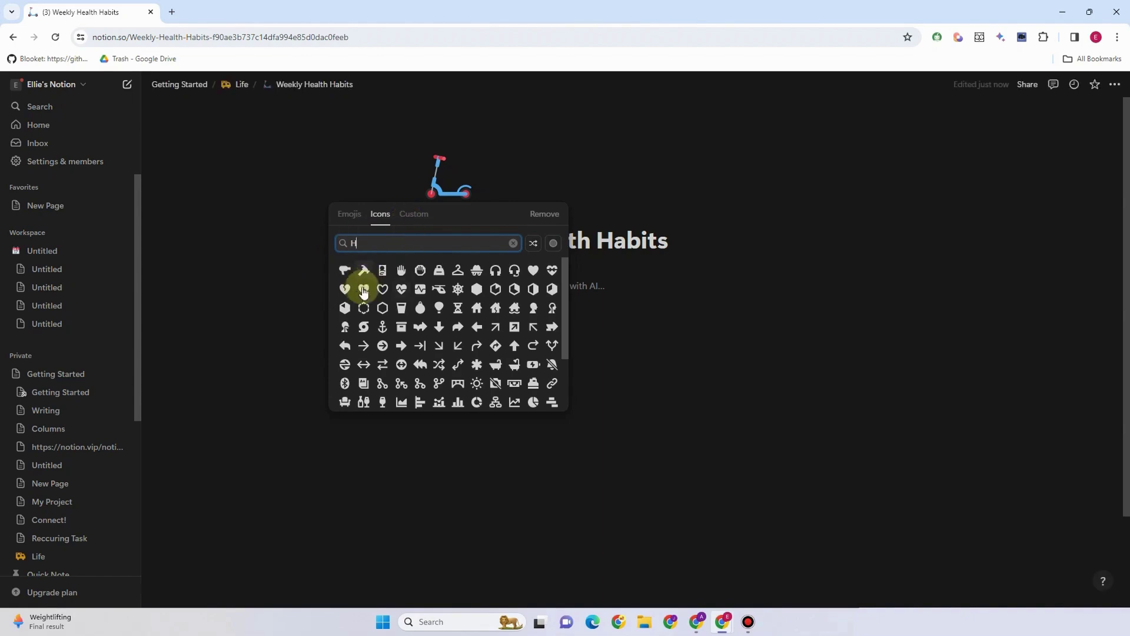
{"action": "mouse_move", "coordinate": [421, 270]}
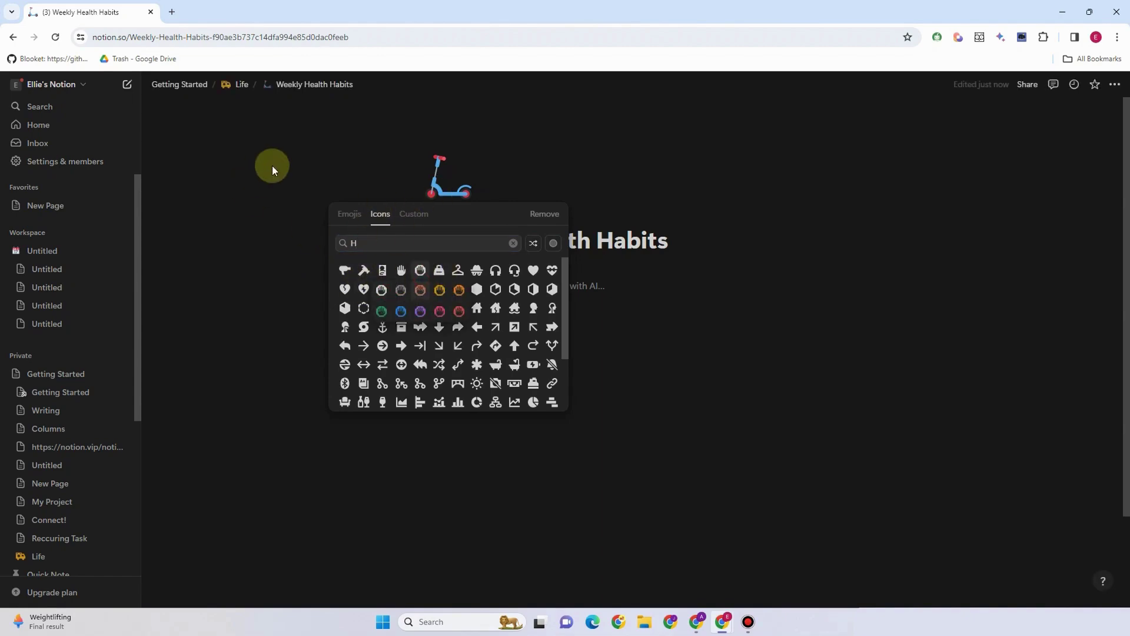
{"action": "left_click", "coordinate": [477, 270]}
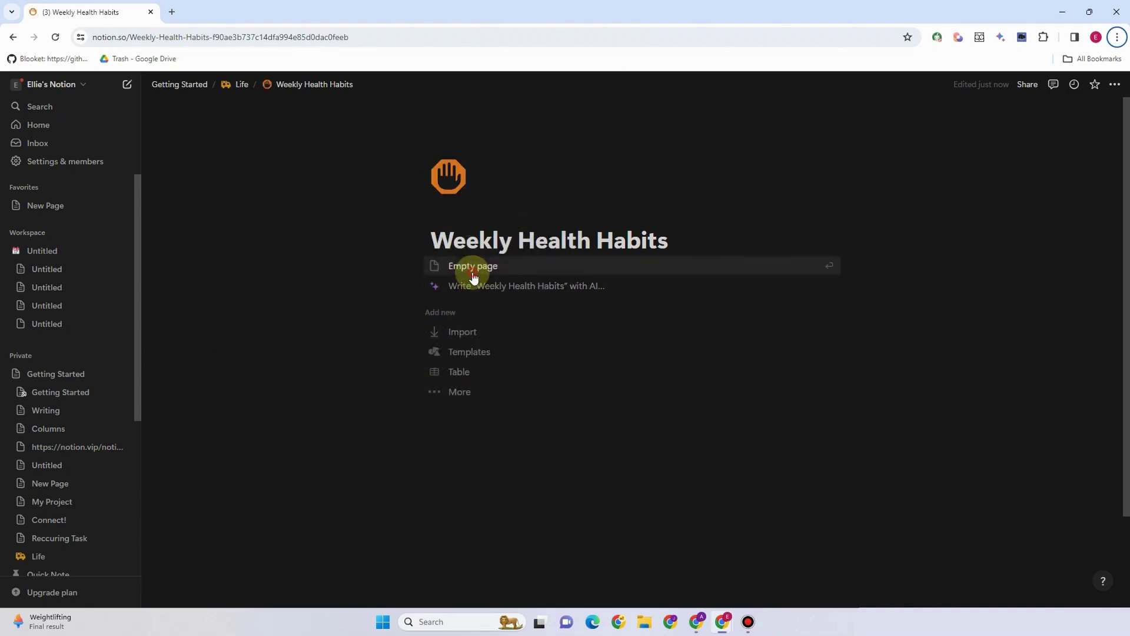
{"action": "left_click", "coordinate": [474, 271]}
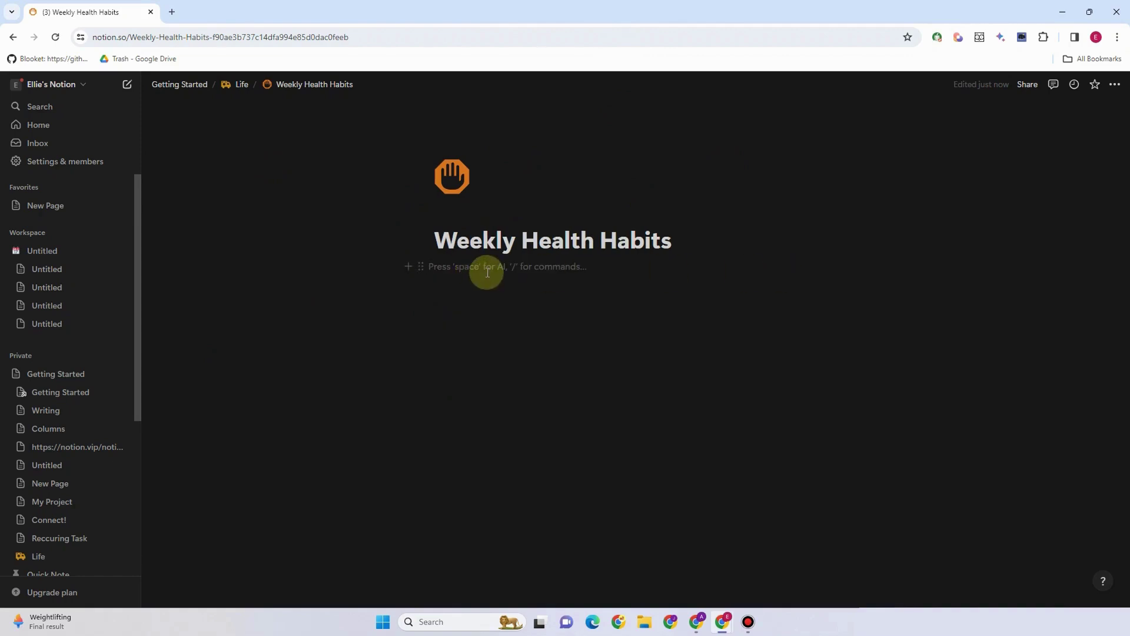
{"action": "type", "text": "/"}
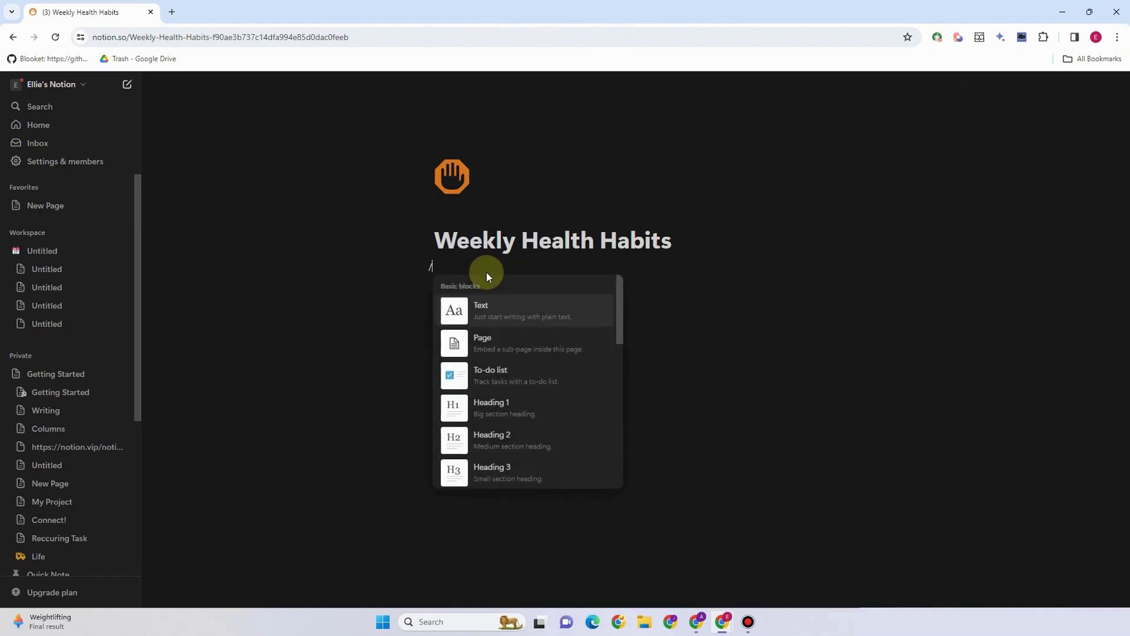
{"action": "scroll", "coordinate": [528, 369], "scroll_direction": "down", "scroll_amount": 10}
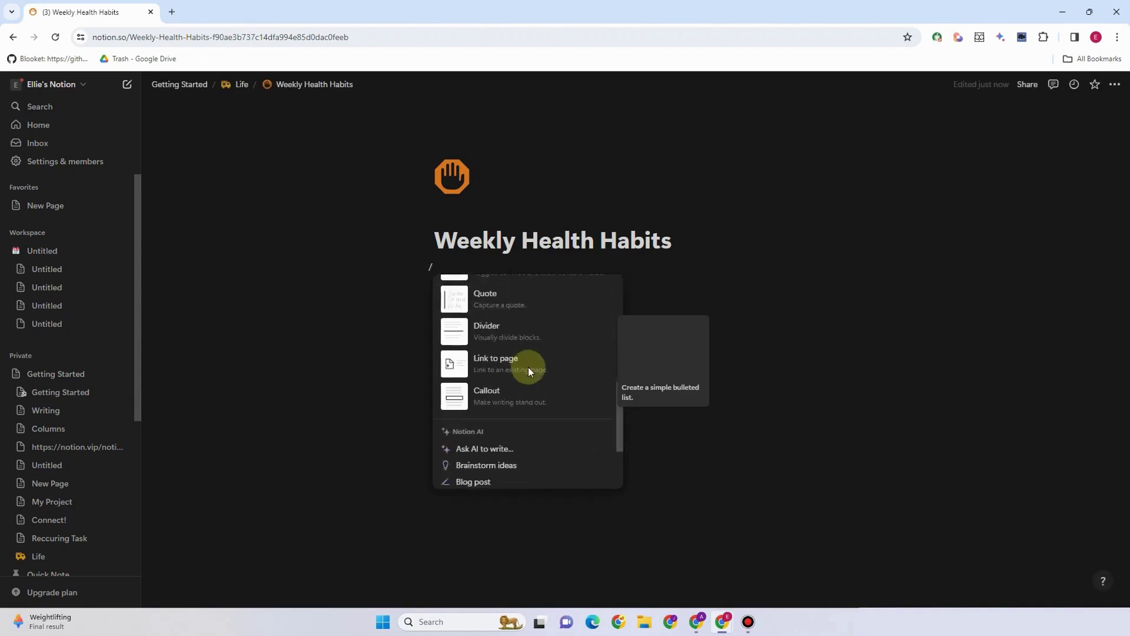
{"action": "scroll", "coordinate": [533, 388], "scroll_direction": "down", "scroll_amount": 3}
{"action": "scroll", "coordinate": [535, 396], "scroll_direction": "up", "scroll_amount": 3}
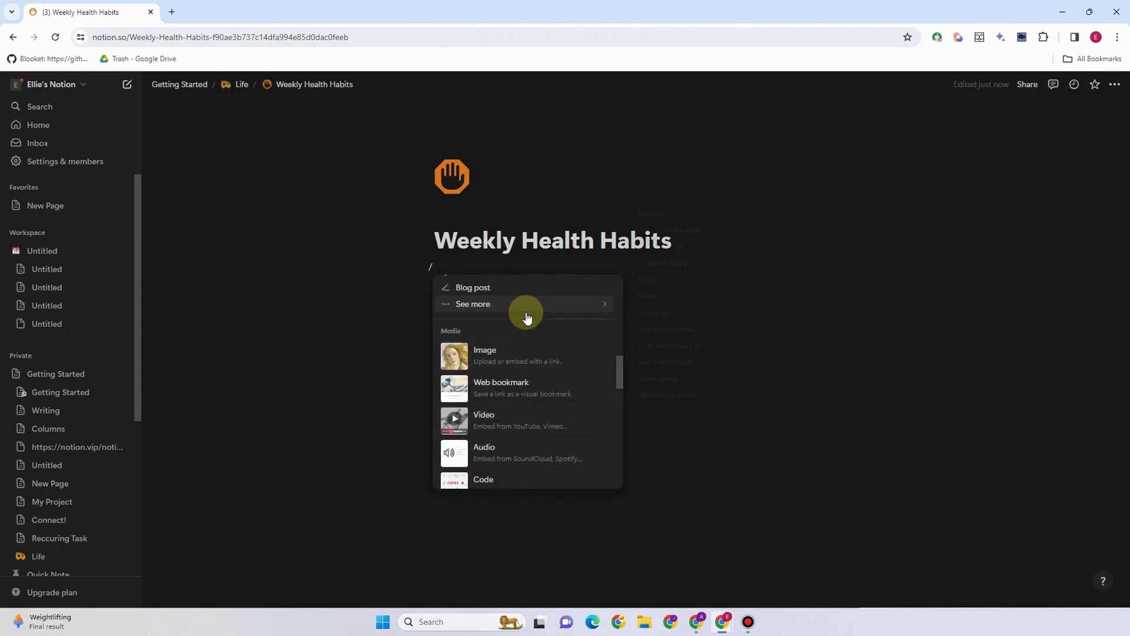
{"action": "mouse_move", "coordinate": [527, 317]}
{"action": "type", "text": "te"}
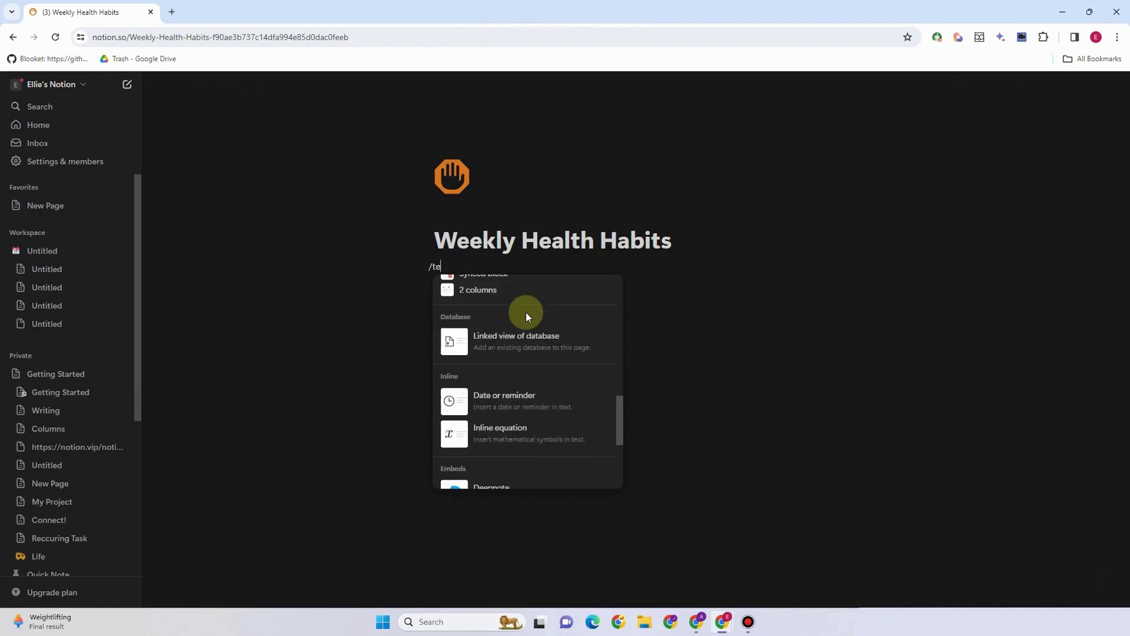
{"action": "type", "text": "mpla"}
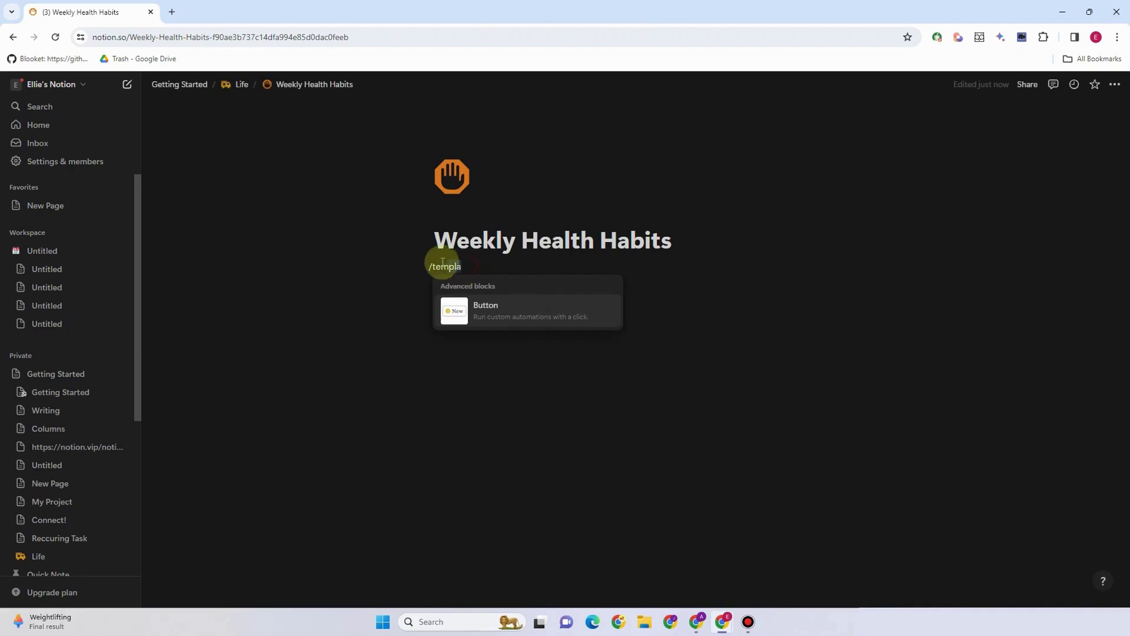
{"action": "double_click", "coordinate": [437, 263]}
{"action": "key", "text": "BackSpace"}
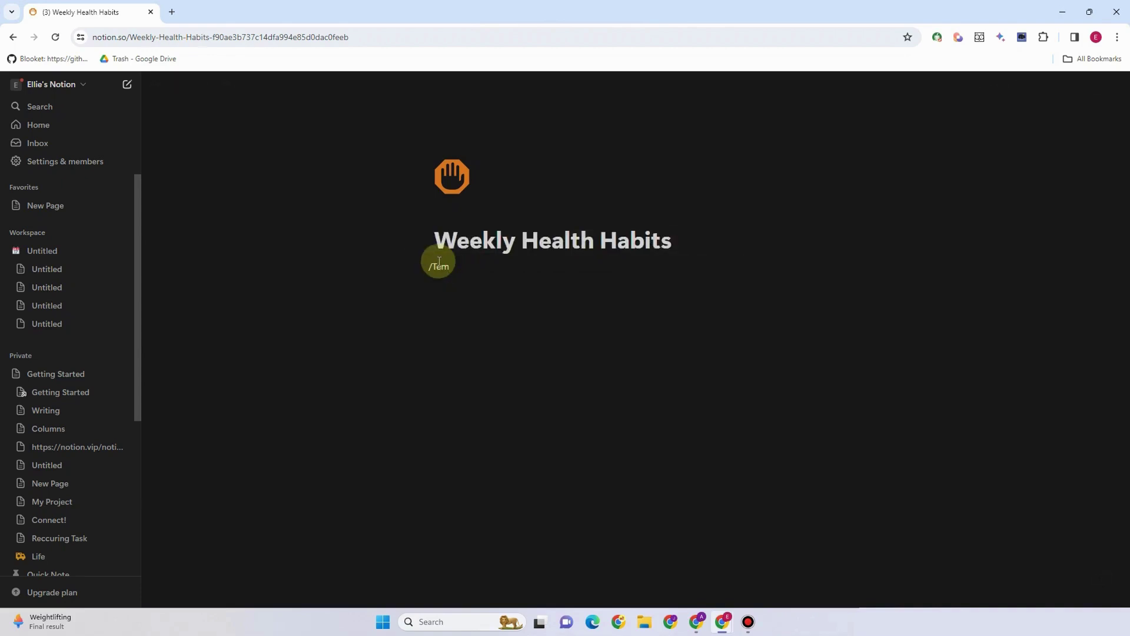
{"action": "key", "text": "BackSpace"}
- Insert a Button block in the body of the Weekly Health Habits page
{"action": "type", "text": "/bu"}
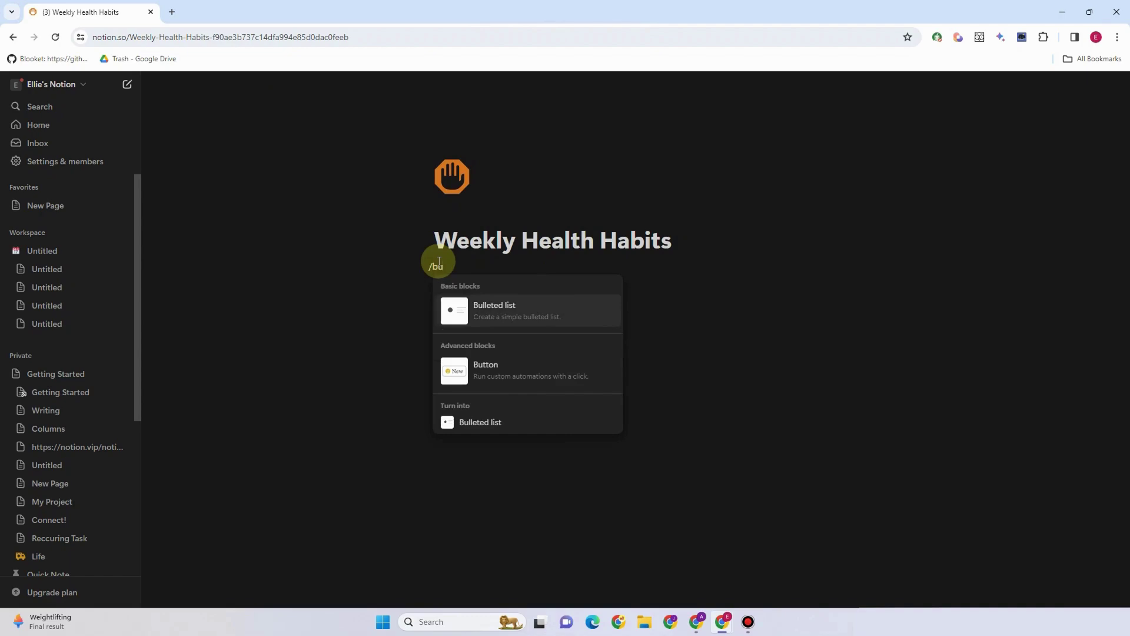
{"action": "left_click", "coordinate": [522, 359]}
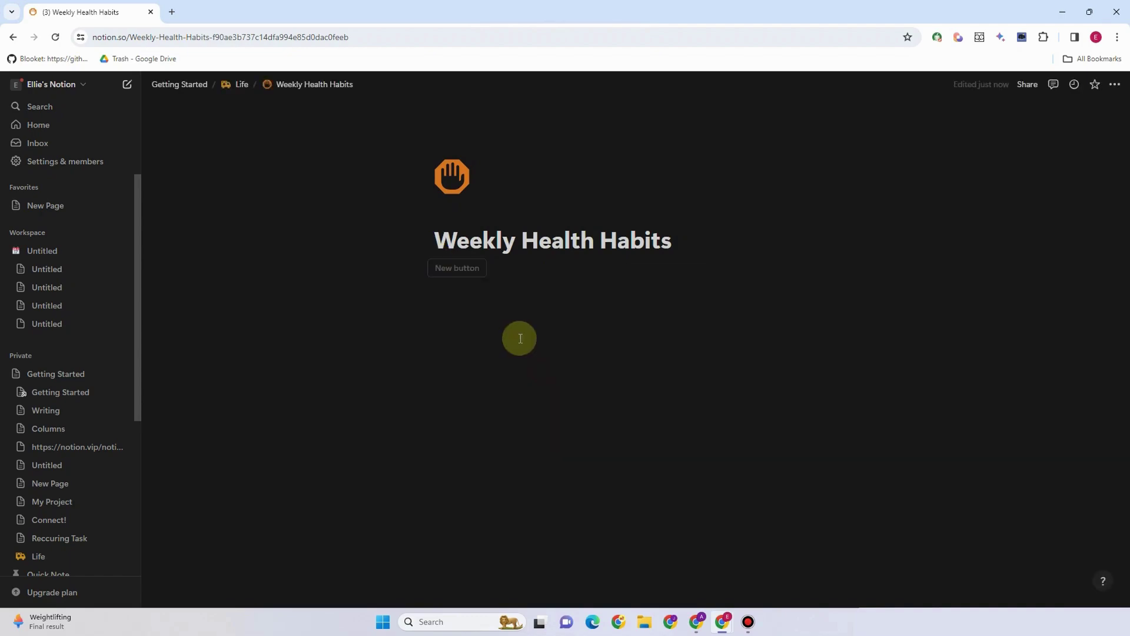
- Return to the Life page and add blank rows to the Personal table, trying a slash command in a new row
{"action": "key", "text": "alt+Left"}
{"action": "scroll", "coordinate": [606, 214], "scroll_direction": "up", "scroll_amount": 5}
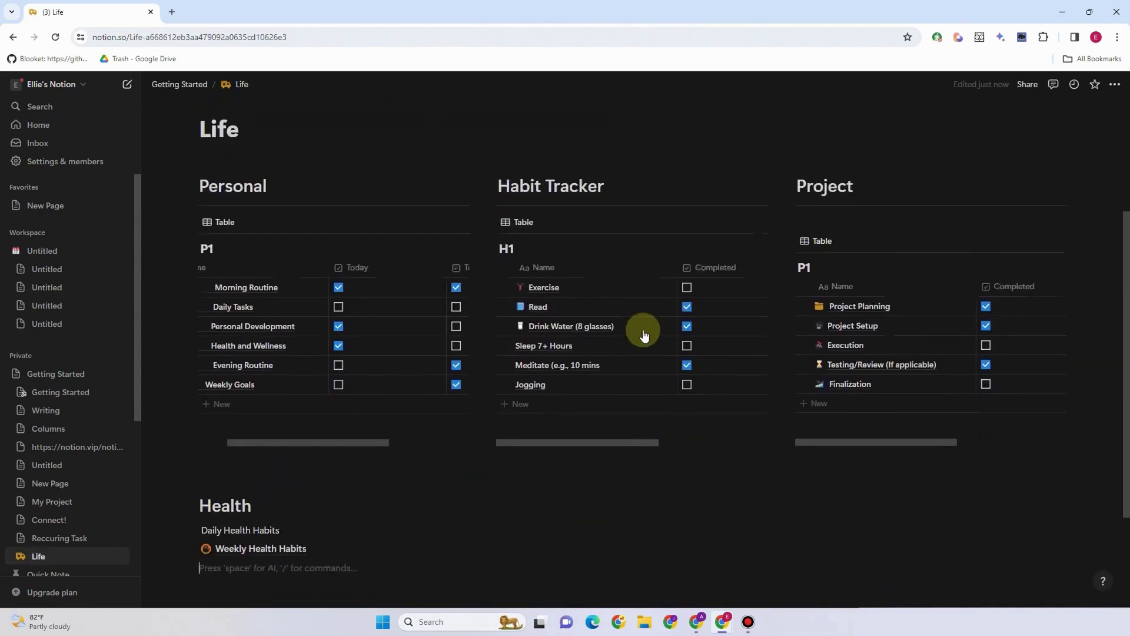
{"action": "scroll", "coordinate": [284, 377], "scroll_direction": "down", "scroll_amount": 1}
{"action": "left_click", "coordinate": [285, 377]}
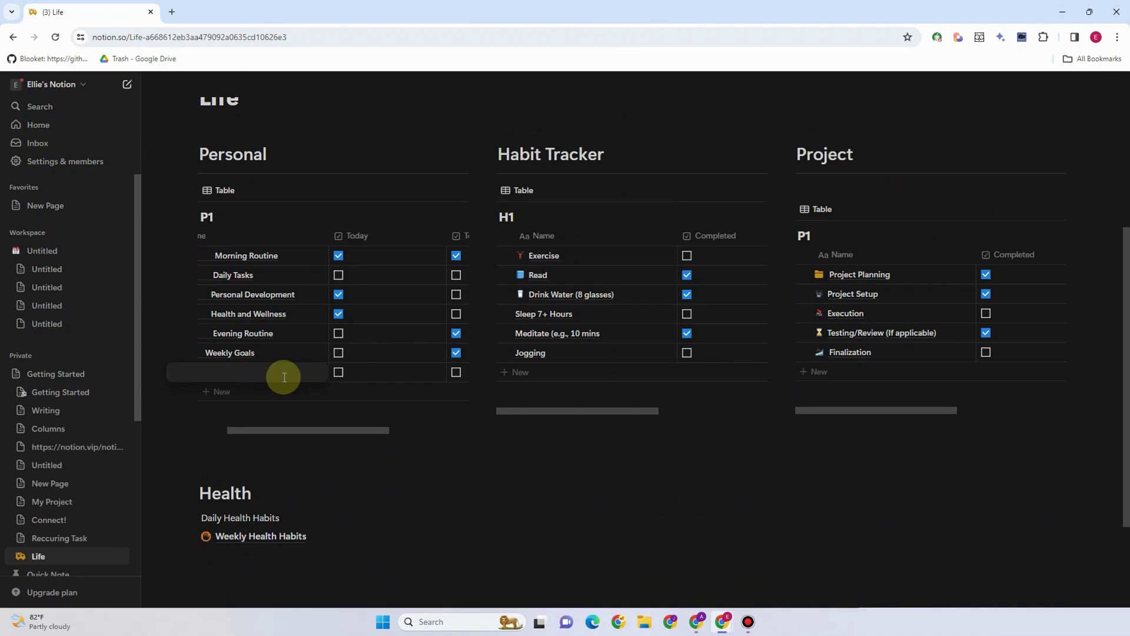
{"action": "key", "text": "Escape"}
{"action": "left_click", "coordinate": [280, 408]}
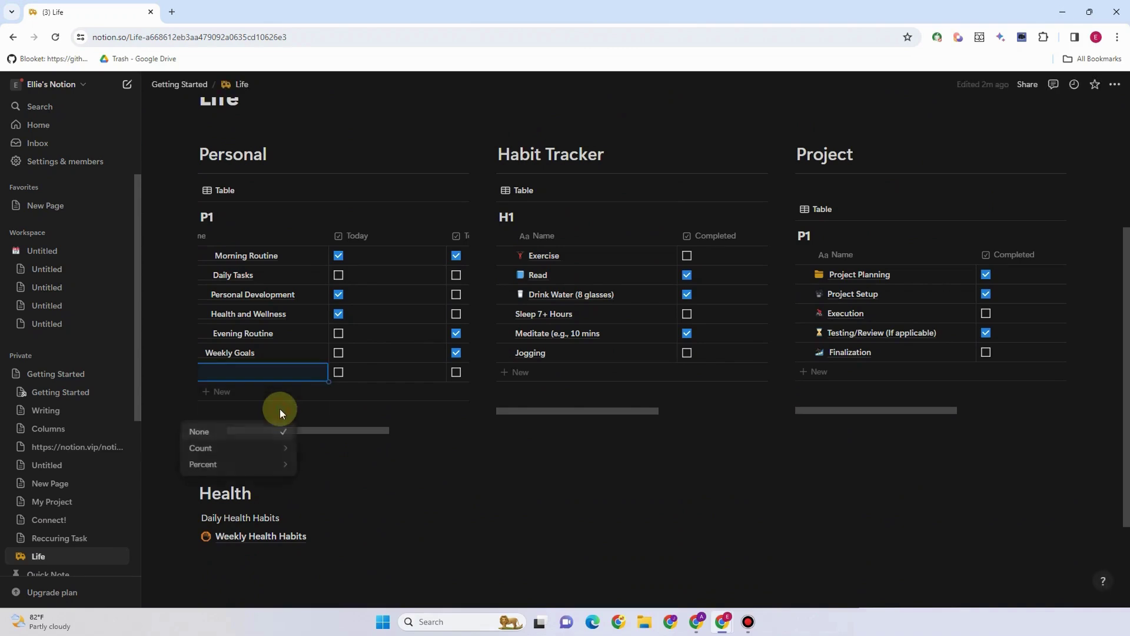
{"action": "left_click", "coordinate": [274, 391]}
{"action": "left_click", "coordinate": [273, 391]}
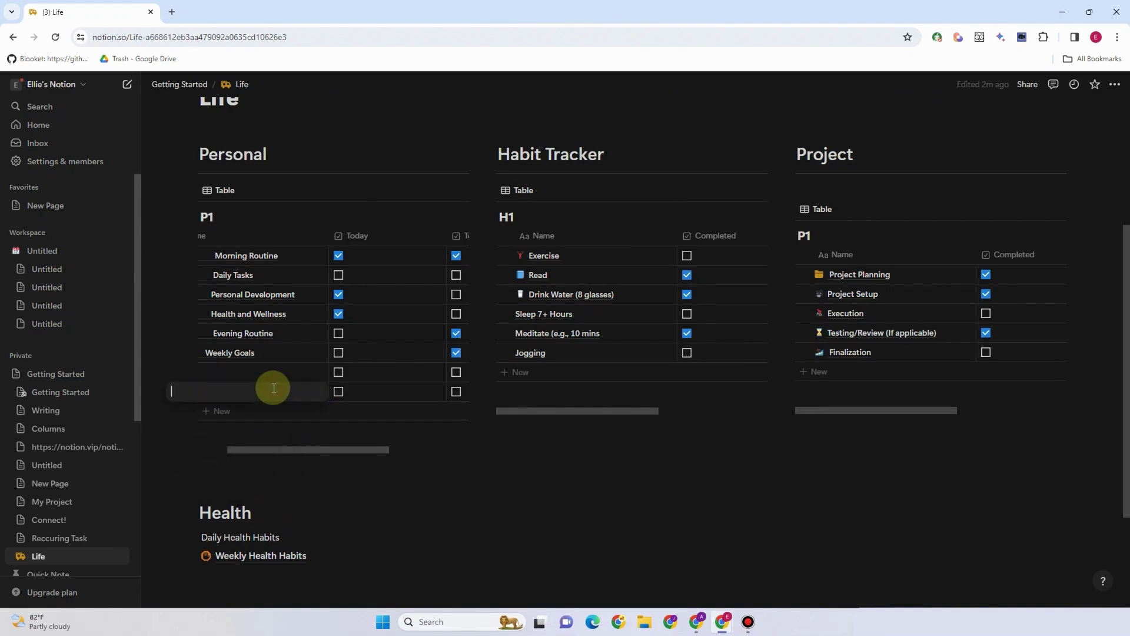
{"action": "type", "text": "/"}
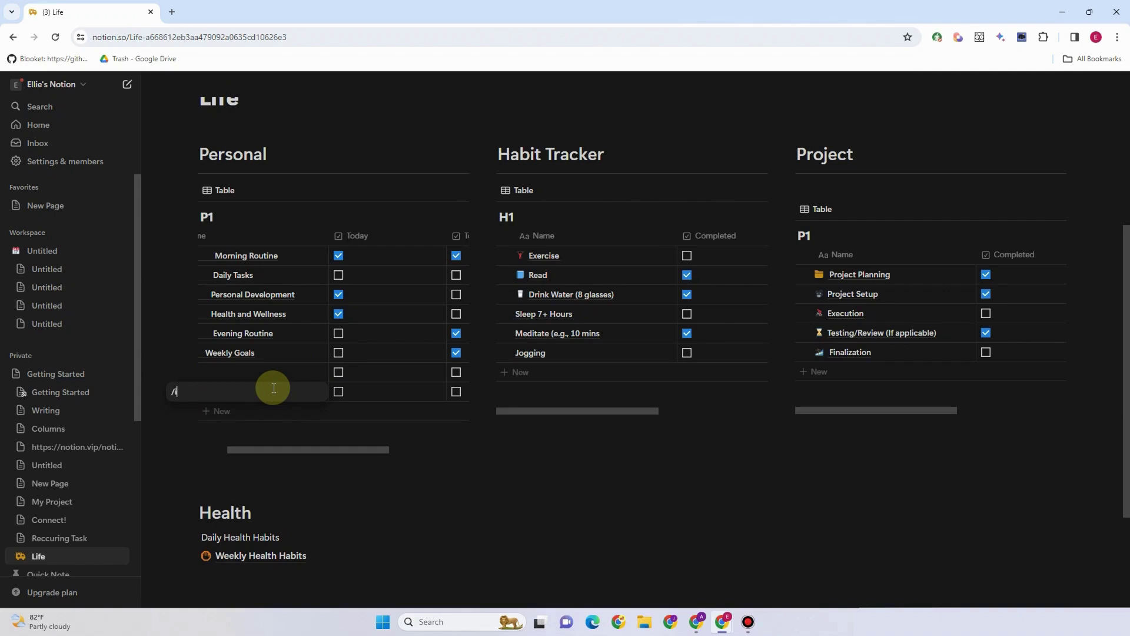
{"action": "scroll", "coordinate": [349, 453], "scroll_direction": "up", "scroll_amount": 2}
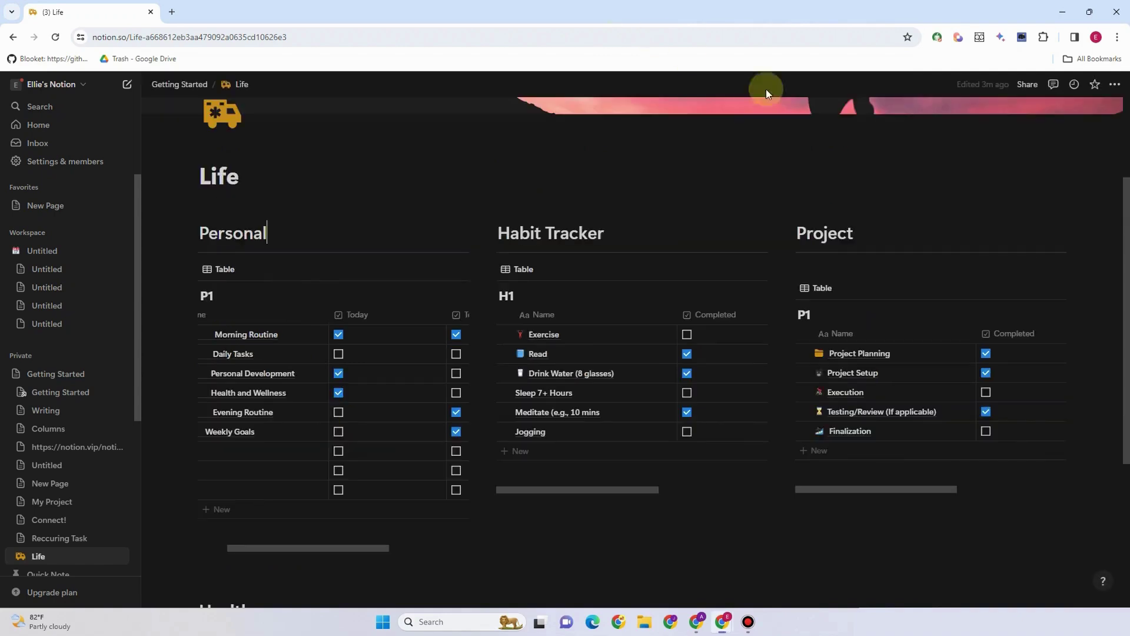
- Add an empty line below each of the Personal, Habit Tracker and Project headings
{"action": "left_click", "coordinate": [309, 241]}
{"action": "key", "text": "Return"}
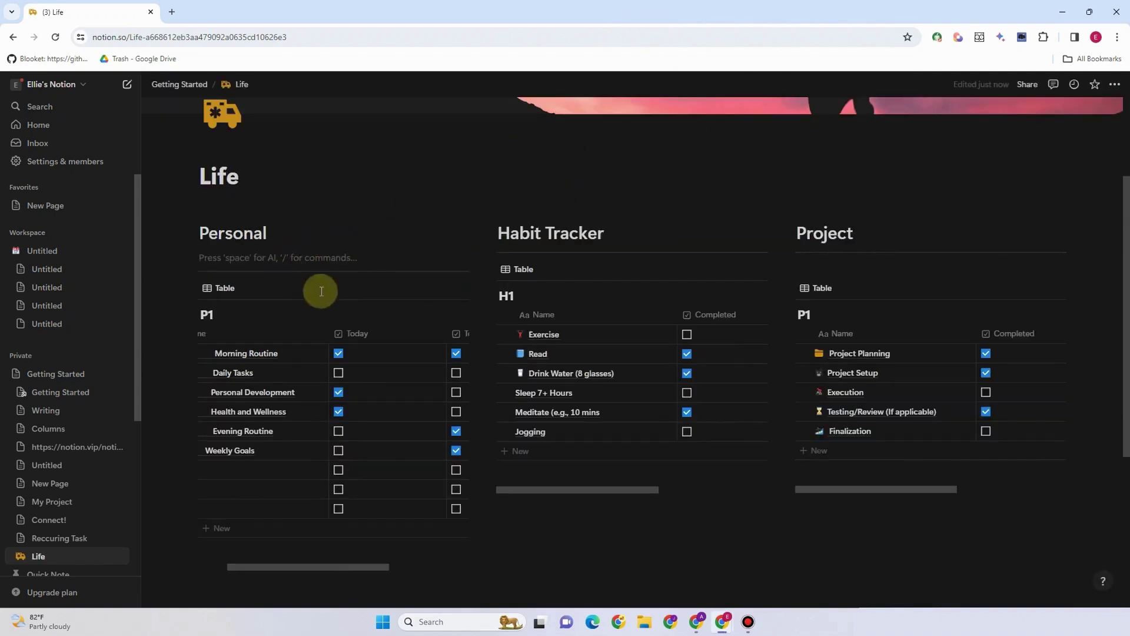
{"action": "left_click", "coordinate": [623, 235]}
{"action": "key", "text": "Return"}
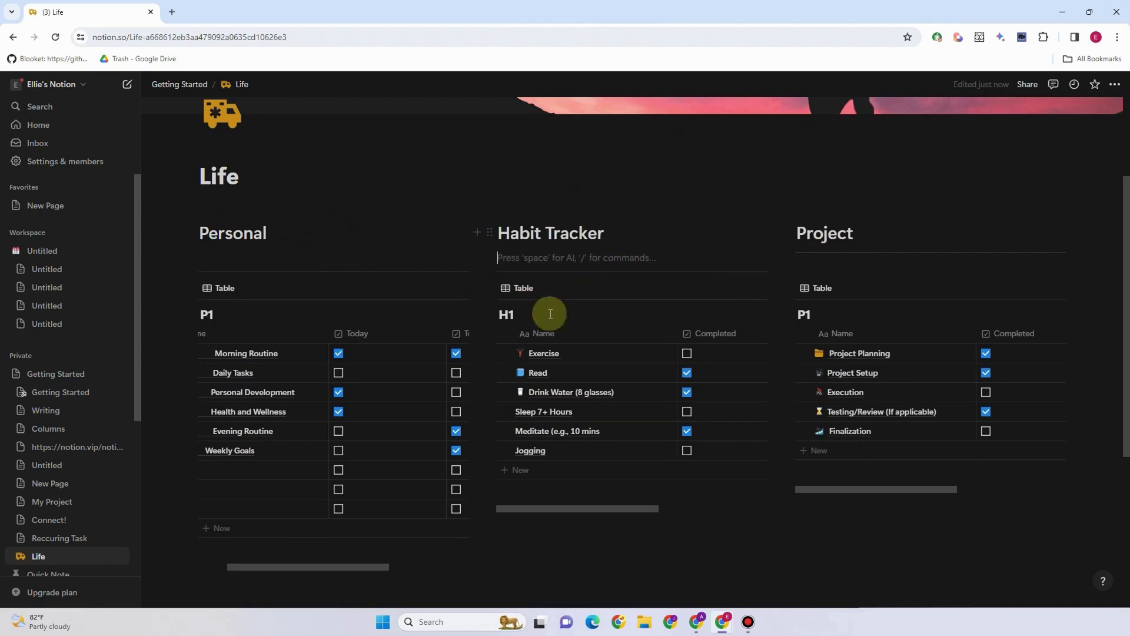
{"action": "left_click", "coordinate": [891, 232]}
{"action": "key", "text": "Return"}
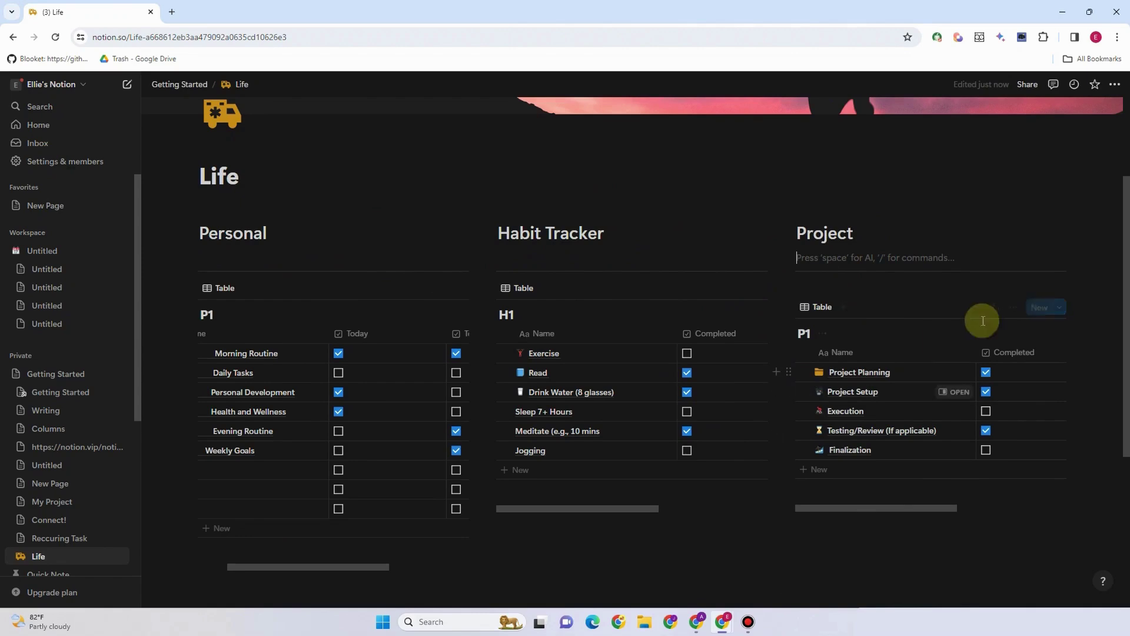
- Insert a Button block on the empty line below the Personal heading and name it "Today"
{"action": "left_click", "coordinate": [276, 245]}
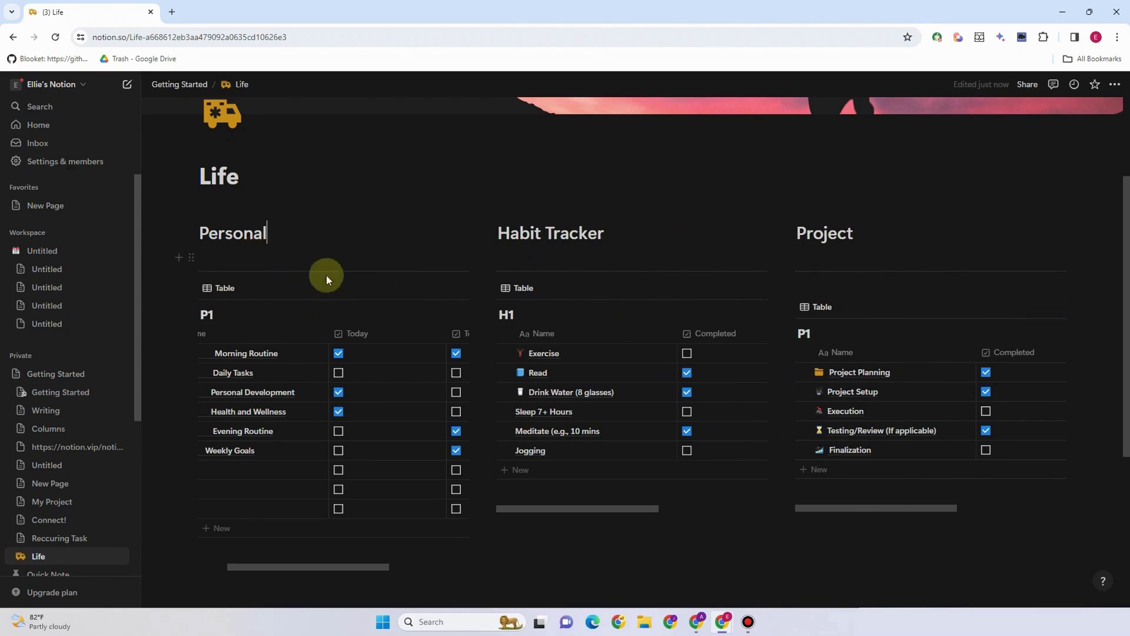
{"action": "left_click", "coordinate": [215, 260]}
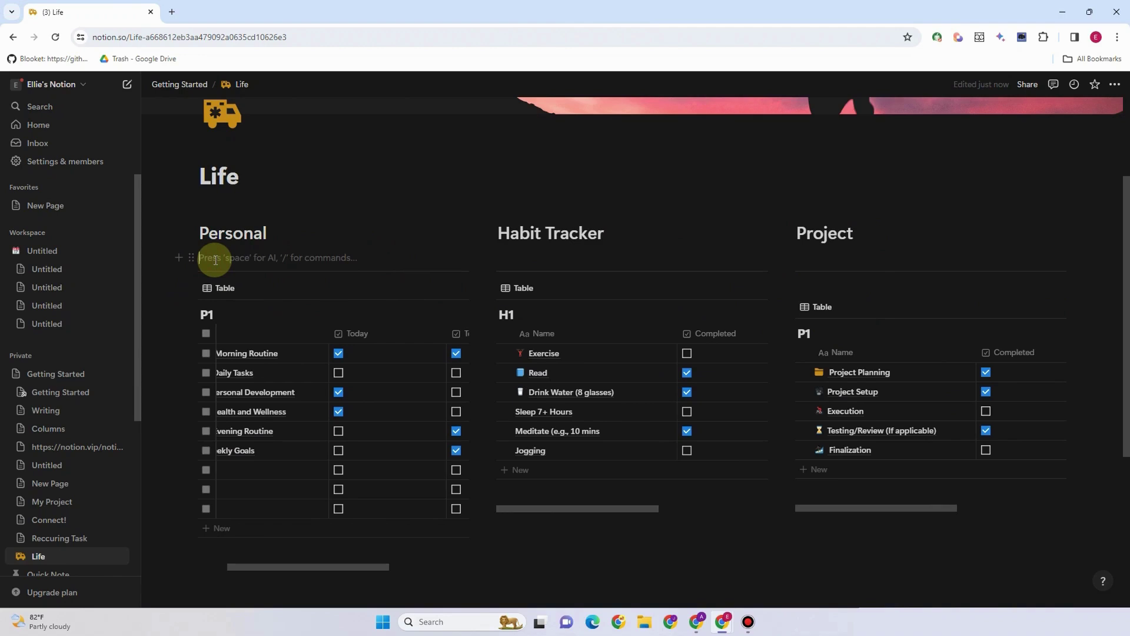
{"action": "type", "text": "/"}
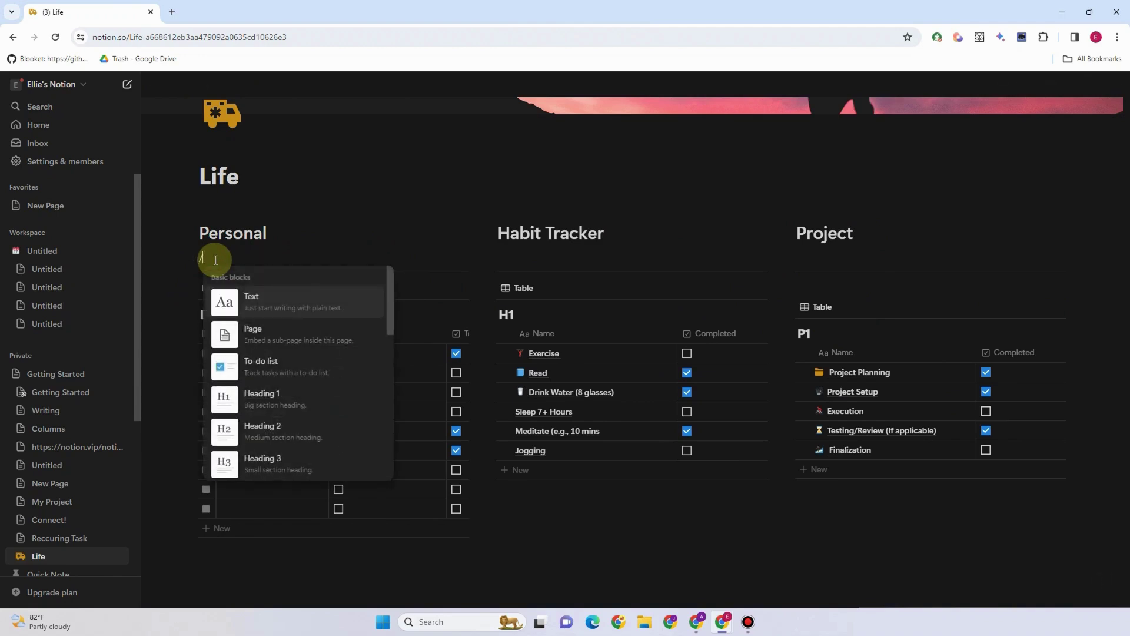
{"action": "type", "text": "tem"}
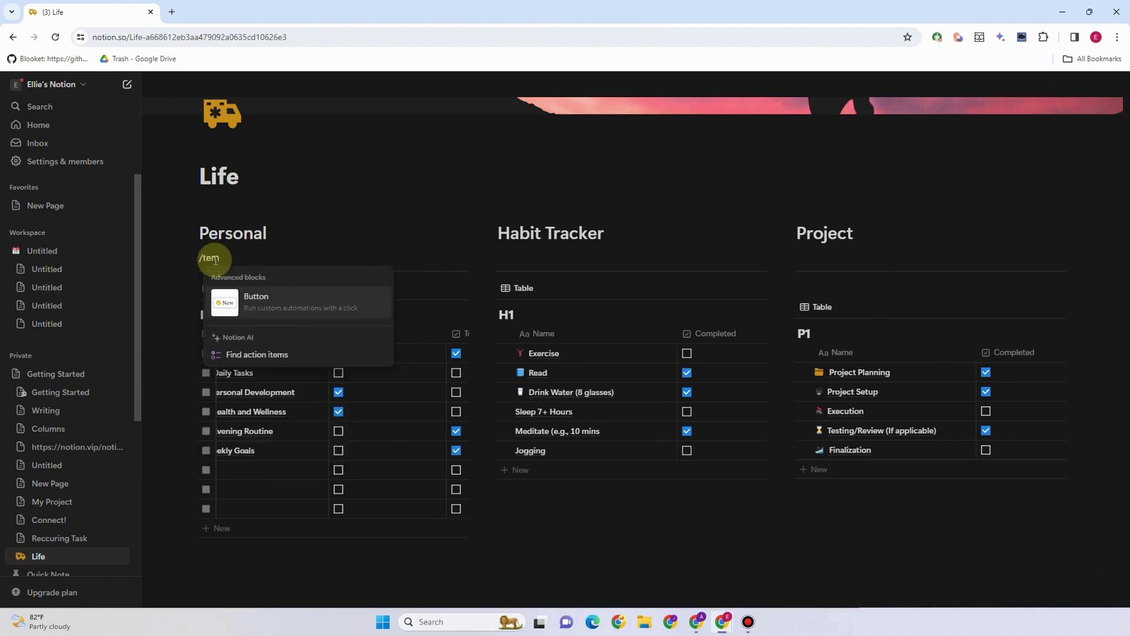
{"action": "left_click", "coordinate": [293, 306]}
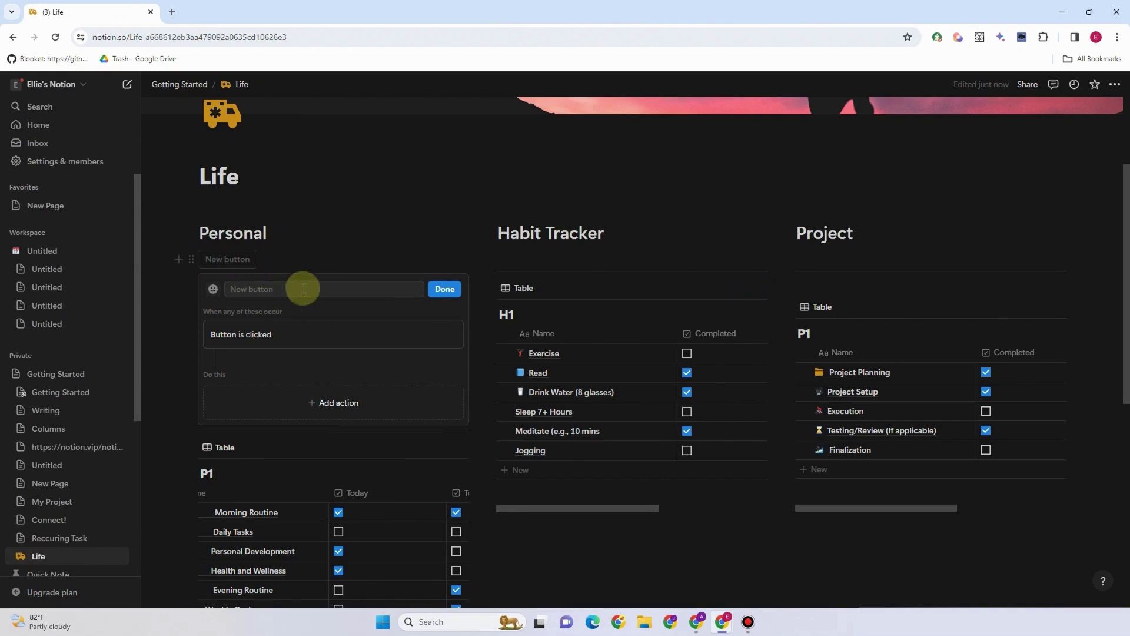
{"action": "left_click", "coordinate": [240, 289]}
{"action": "type", "text": "Today"}
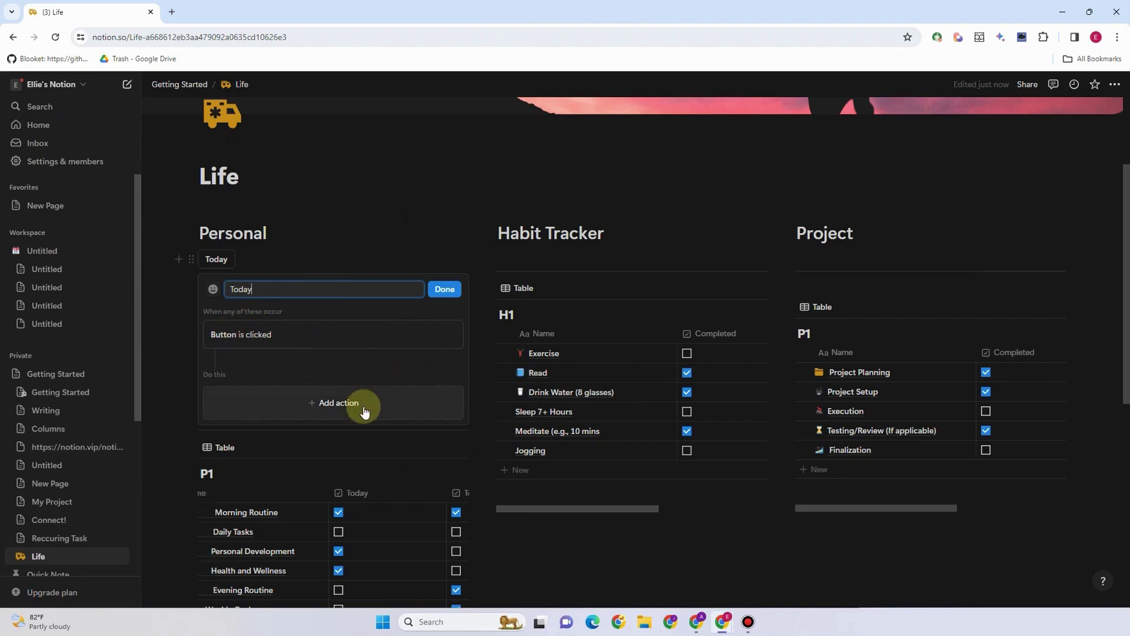
- Add an action to the Today button that edits all pages in the Personal section's P1 database
{"action": "left_click", "coordinate": [329, 406]}
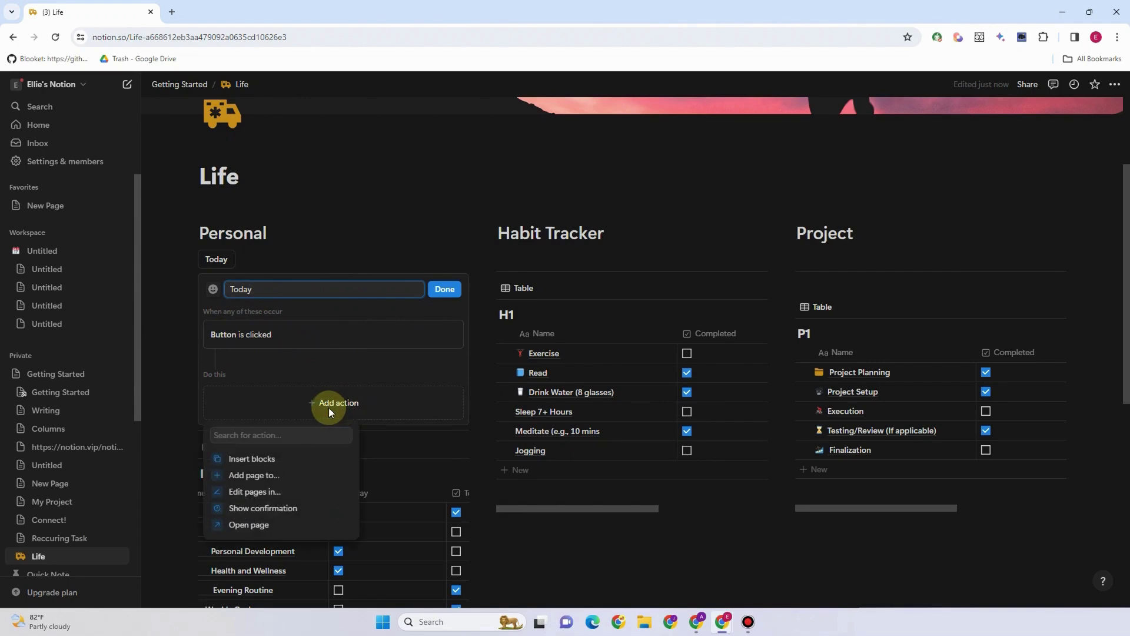
{"action": "left_click", "coordinate": [242, 498]}
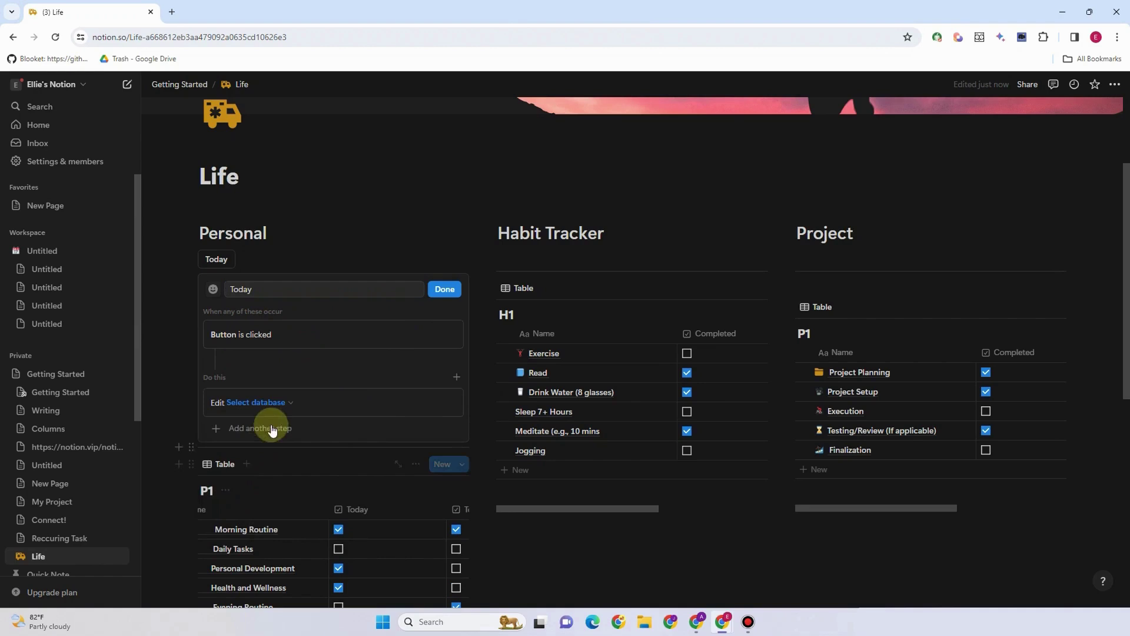
{"action": "left_click", "coordinate": [288, 403]}
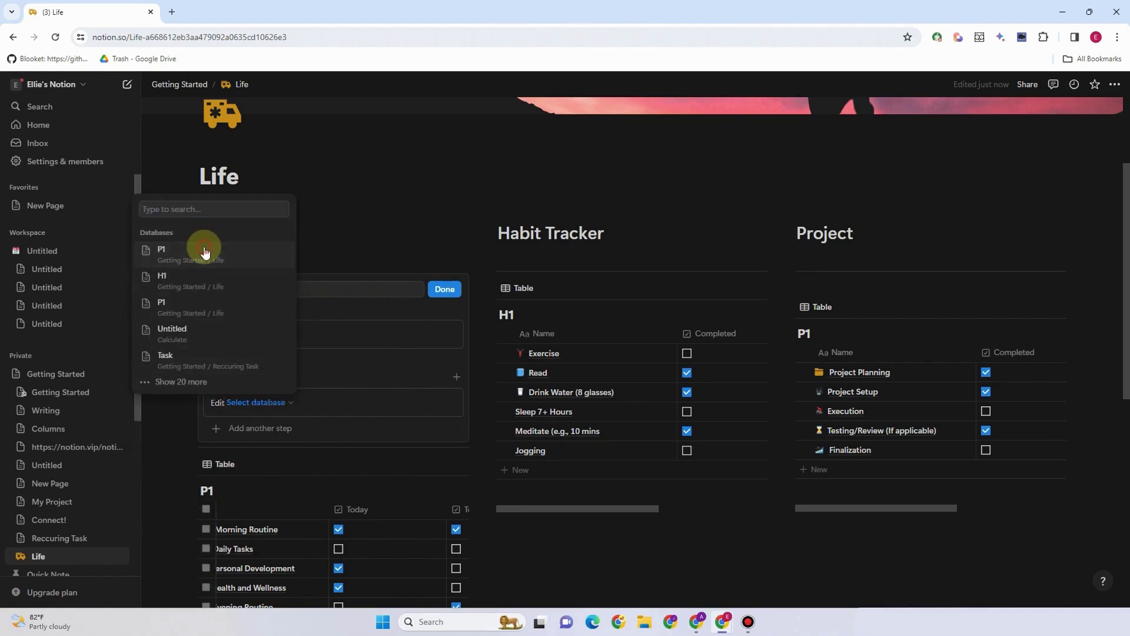
{"action": "left_click", "coordinate": [203, 247]}
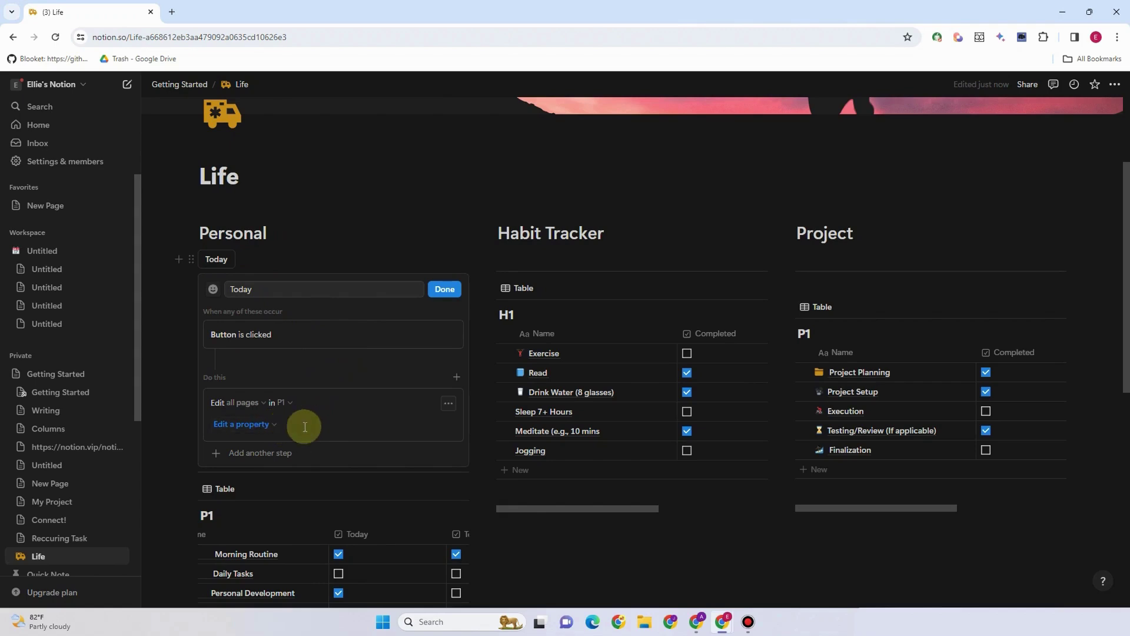
- Make the button's action set the Today property to Unchecked
{"action": "scroll", "coordinate": [194, 432], "scroll_direction": "down", "scroll_amount": 2}
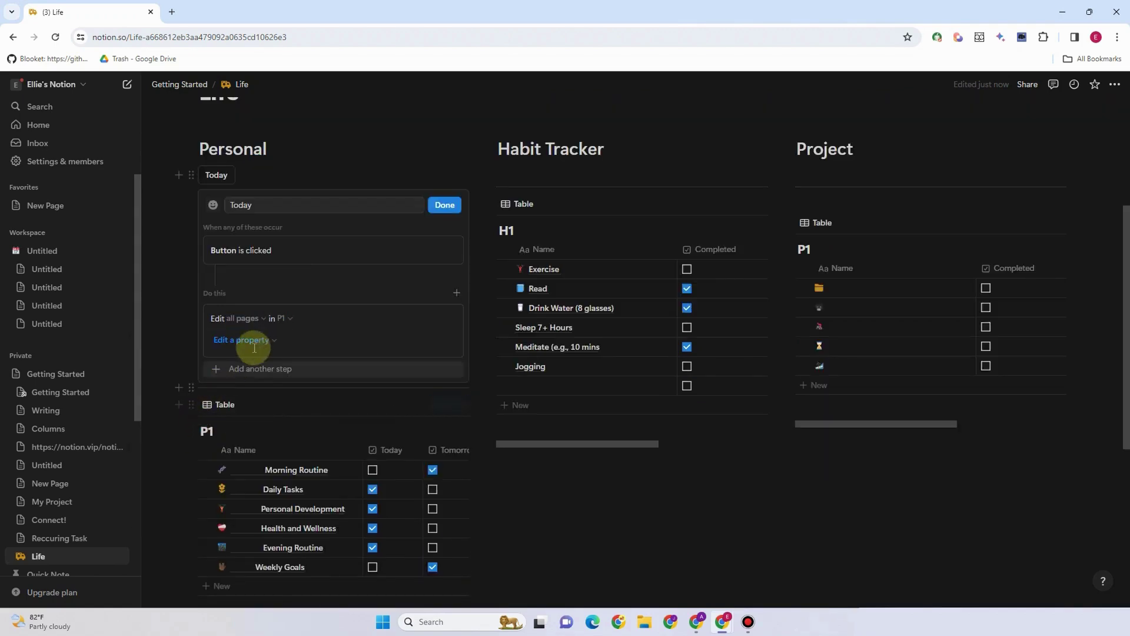
{"action": "left_click", "coordinate": [276, 337]}
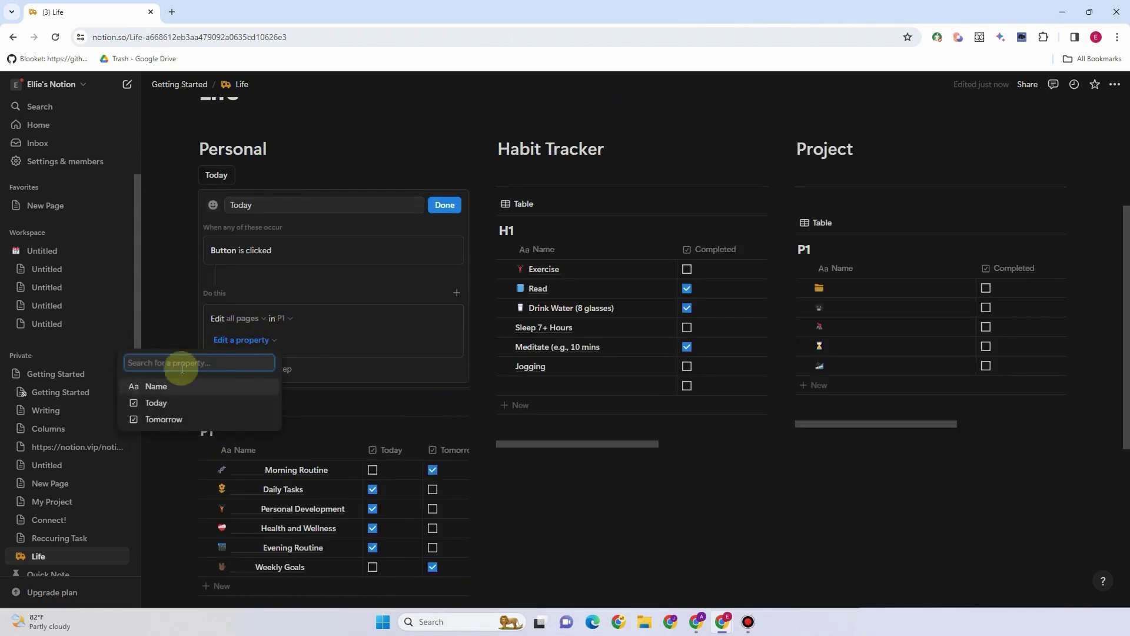
{"action": "left_click", "coordinate": [160, 402]}
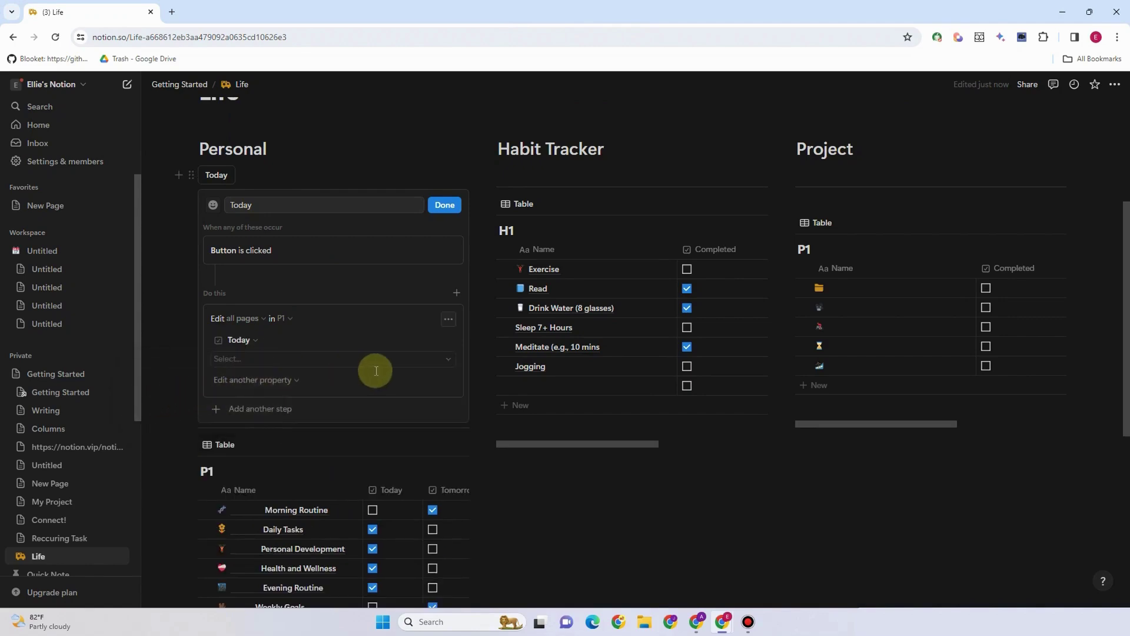
{"action": "left_click", "coordinate": [443, 365]}
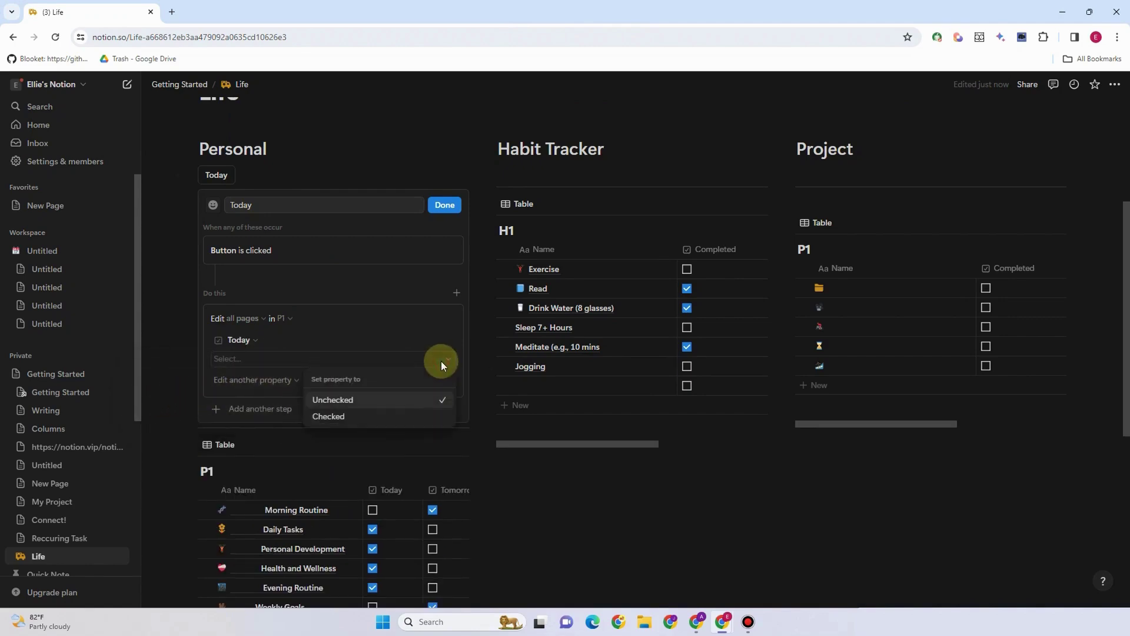
{"action": "left_click", "coordinate": [386, 405]}
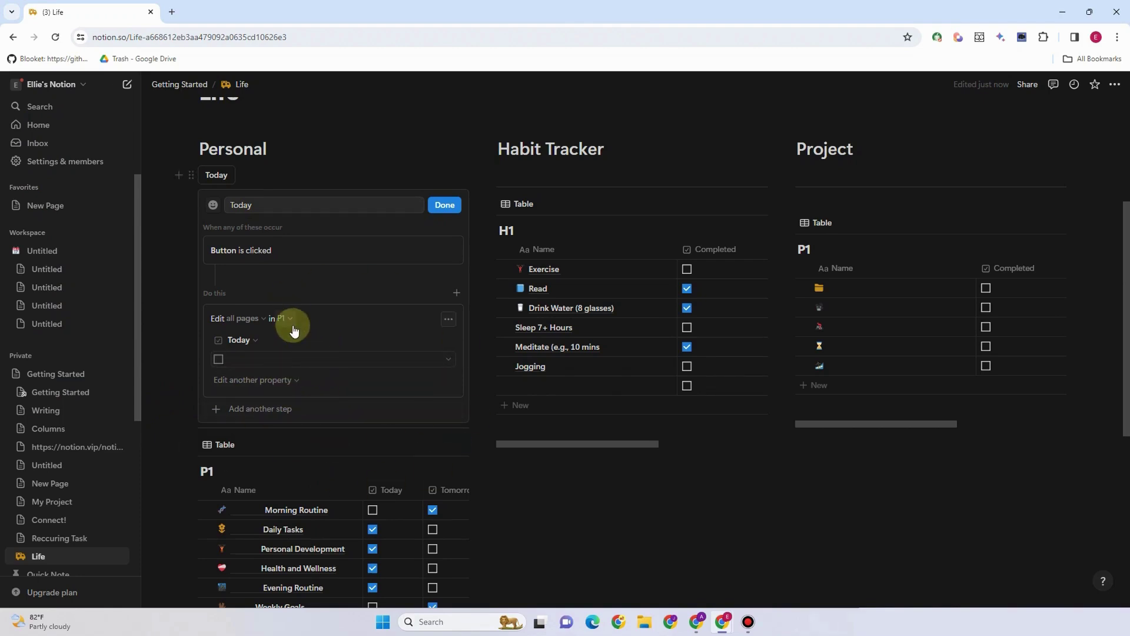
- Finish configuring the Today button and toggle the Today checkbox of the Health and Wellness row
{"action": "left_click", "coordinate": [451, 207]}
{"action": "left_click", "coordinate": [372, 331]}
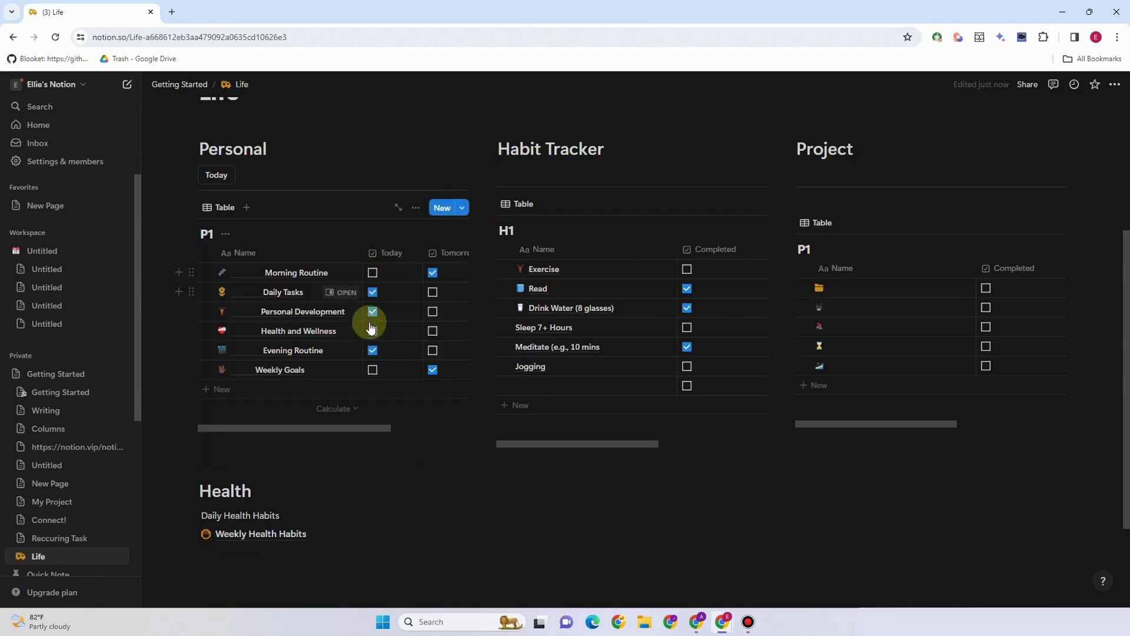
{"action": "left_click", "coordinate": [372, 330]}
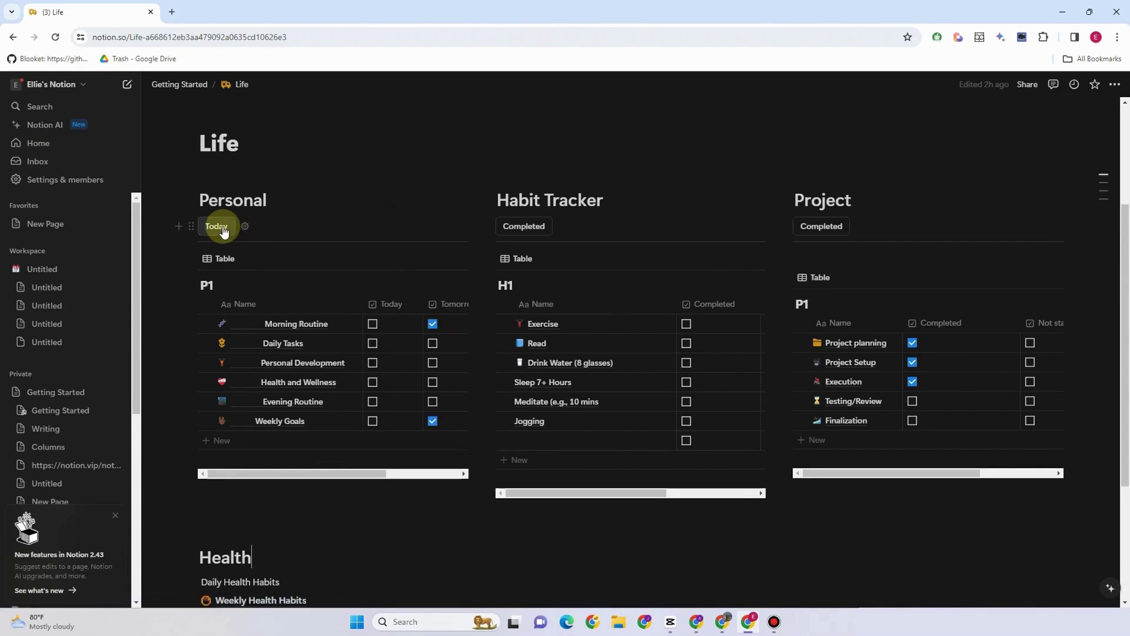
- Rename the Today button to "Tomorrow" and change its action to set the Tomorrow property to Checked
{"action": "left_click", "coordinate": [246, 230]}
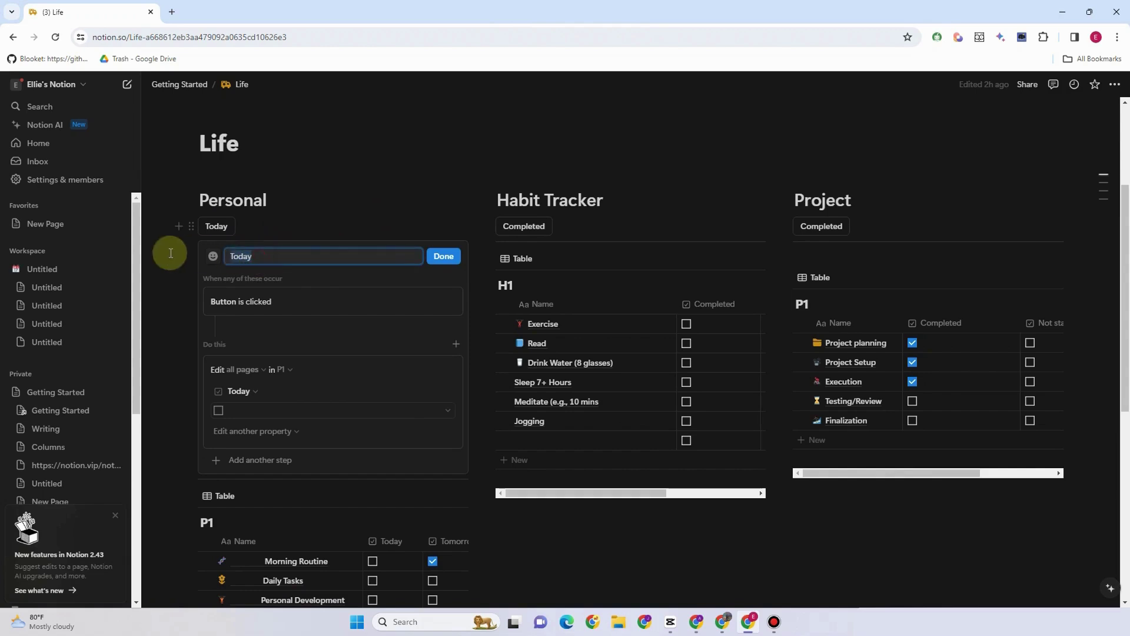
{"action": "type", "text": "Tomorrow"}
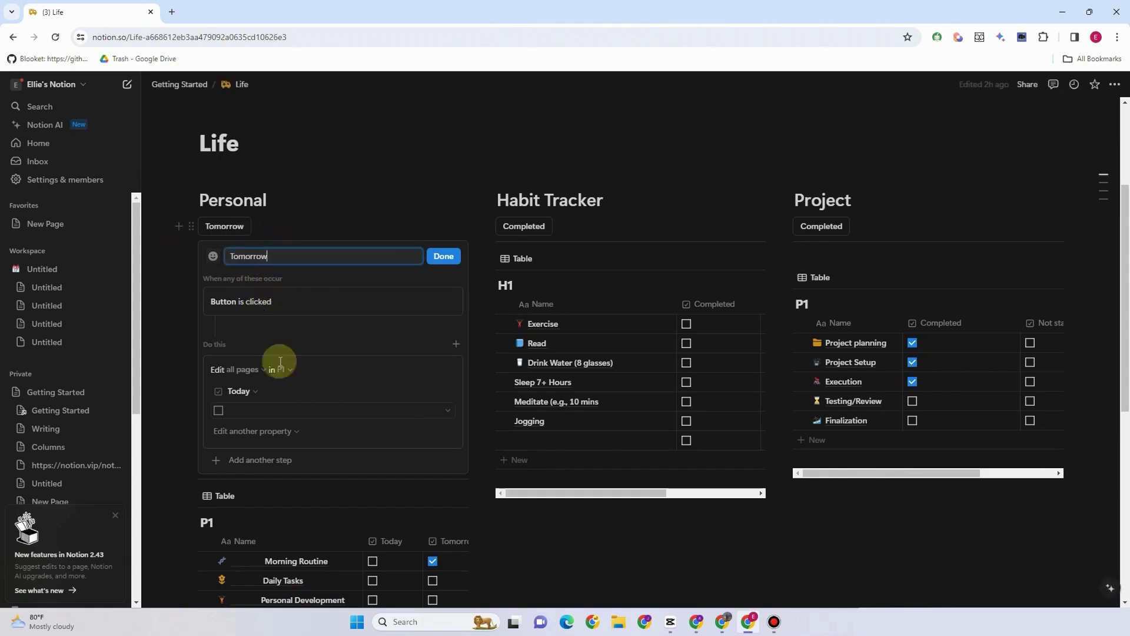
{"action": "left_click", "coordinate": [257, 397]}
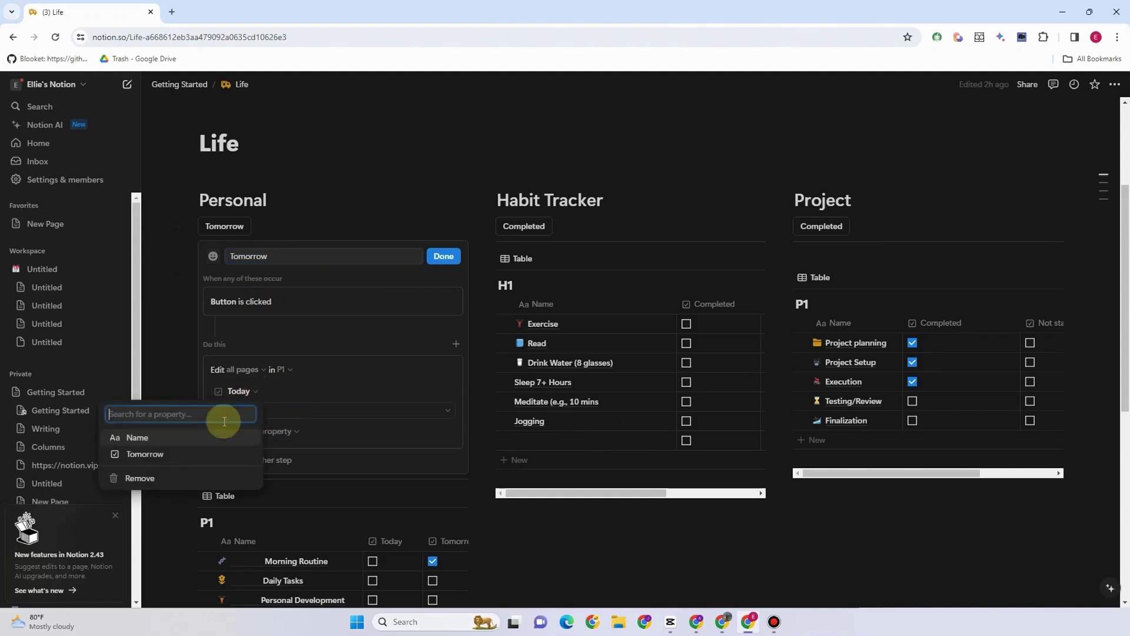
{"action": "left_click", "coordinate": [184, 458]}
{"action": "left_click", "coordinate": [425, 415]}
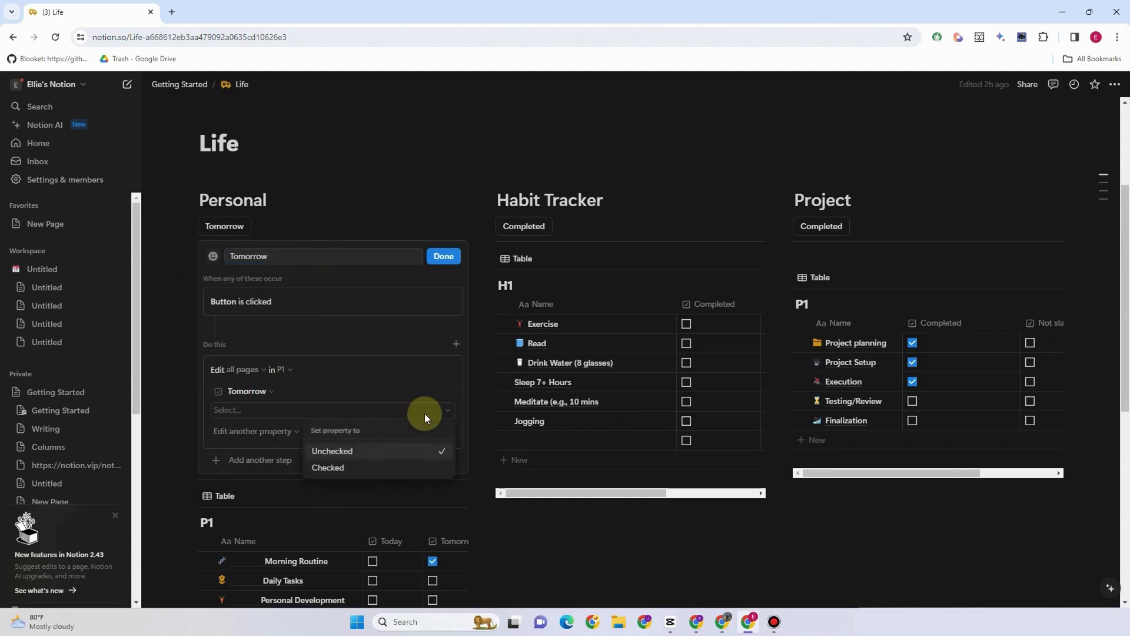
{"action": "left_click", "coordinate": [340, 469]}
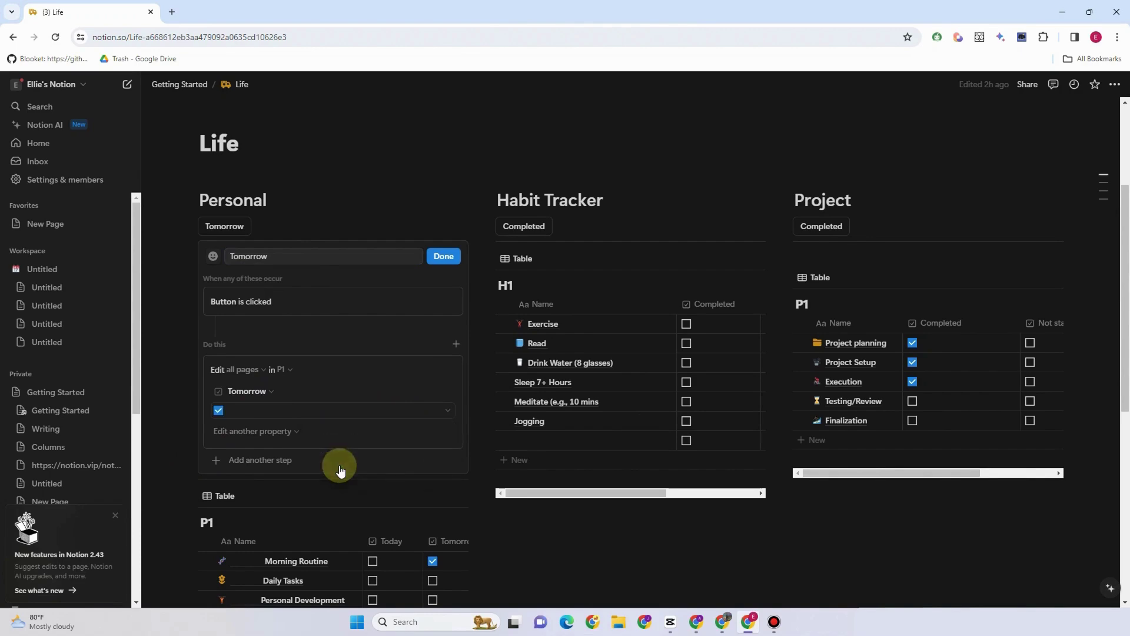
- Save the Tomorrow button's configuration and run it on the Personal table
{"action": "left_click", "coordinate": [444, 257]}
{"action": "left_click", "coordinate": [234, 227]}
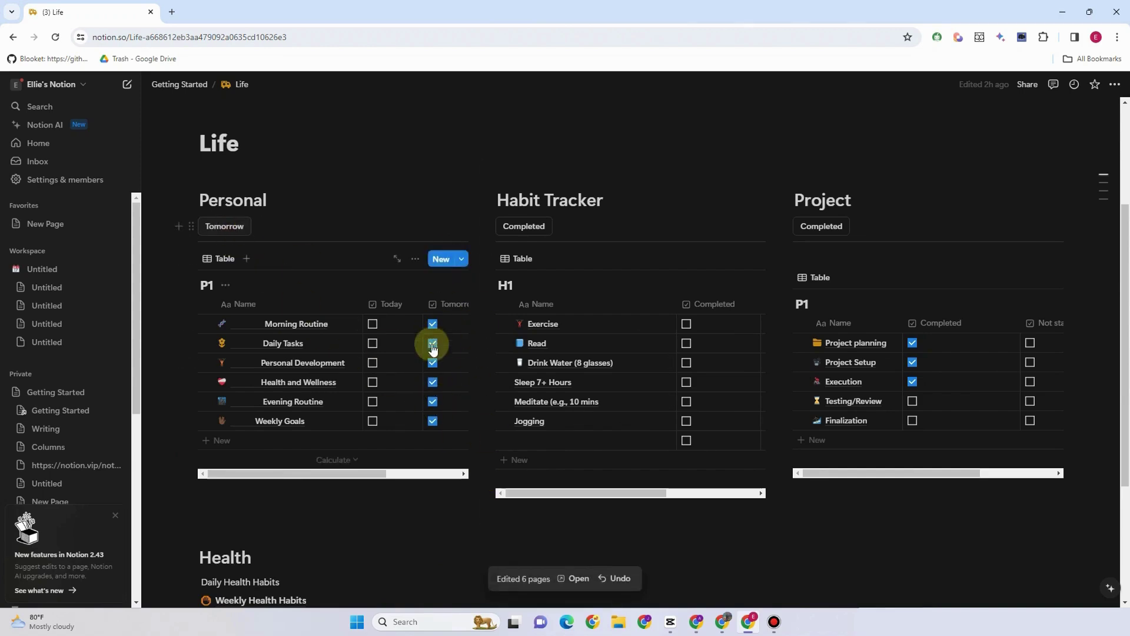
{"action": "left_click", "coordinate": [234, 227]}
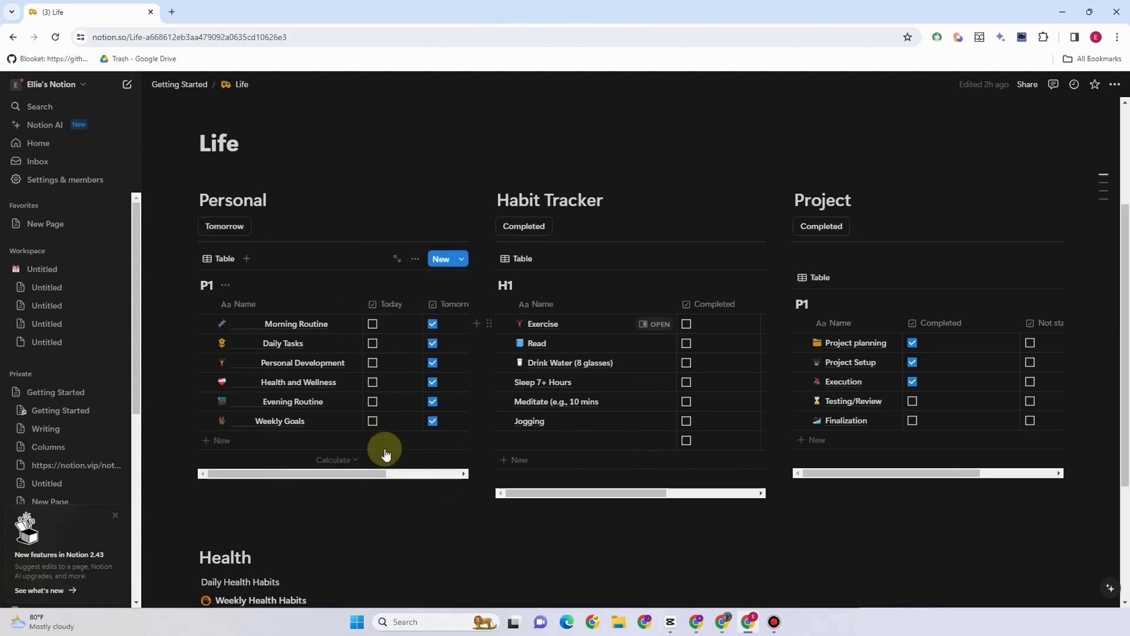
- Add a Checkbox property named "Wednesday" to the Personal table
{"action": "scroll", "coordinate": [424, 478], "scroll_direction": "right", "scroll_amount": 4}
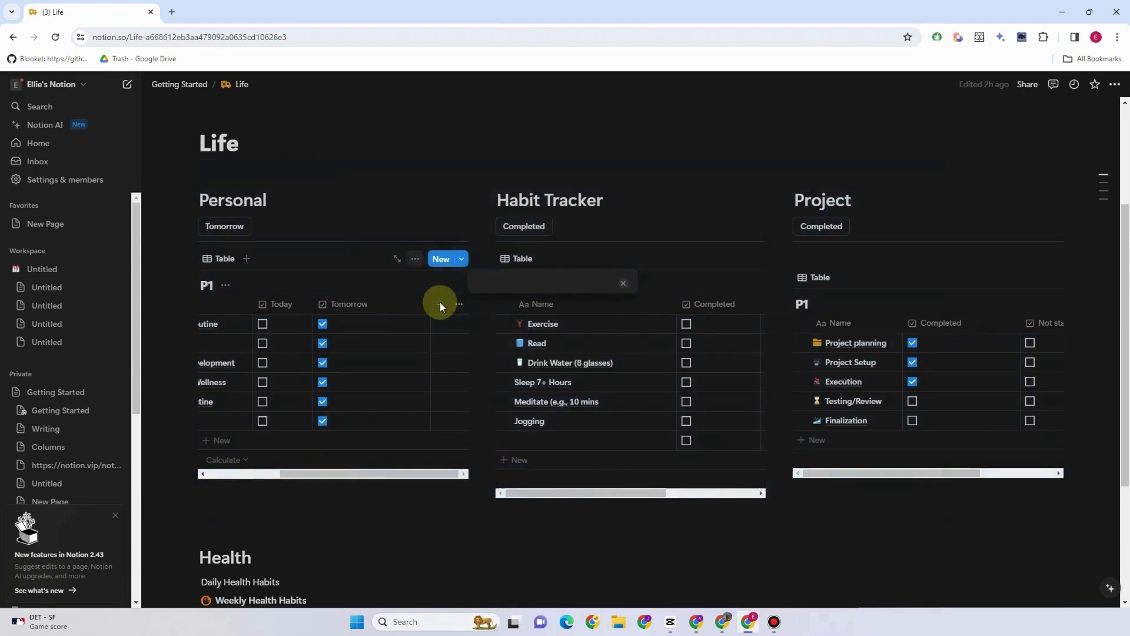
{"action": "left_click", "coordinate": [440, 303]}
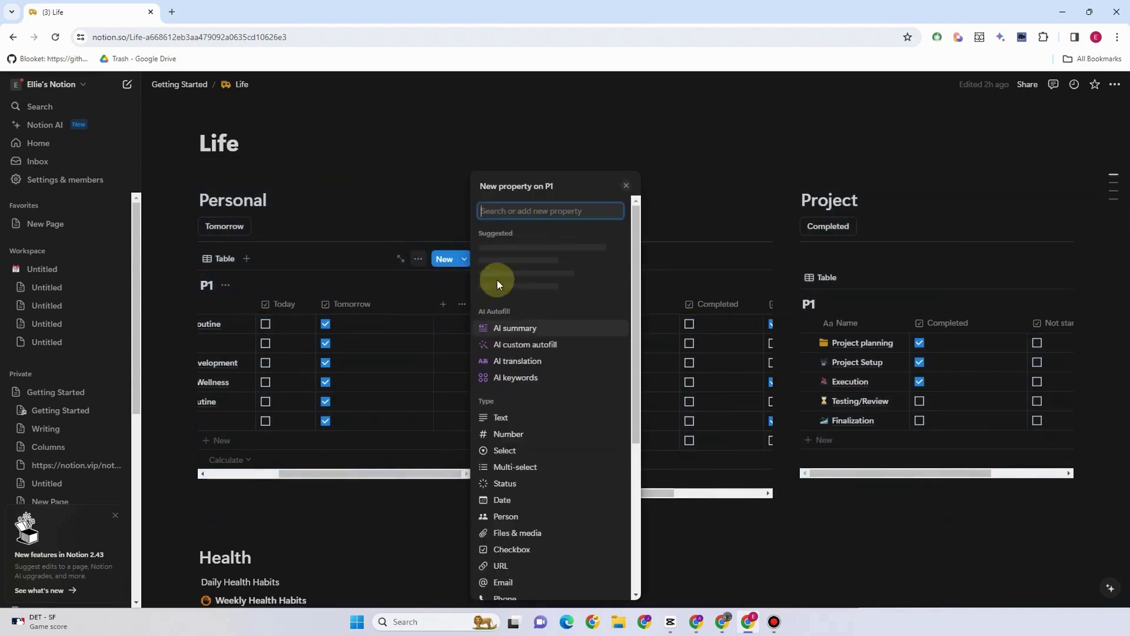
{"action": "type", "text": "W"}
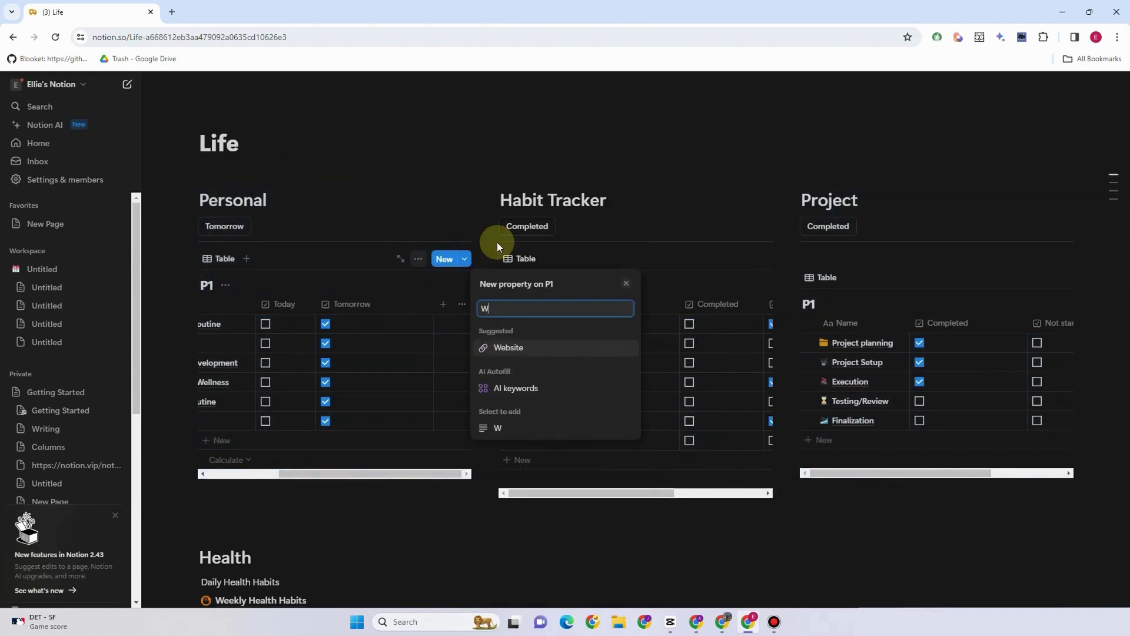
{"action": "key", "text": "BackSpace"}
{"action": "type", "text": "chec"}
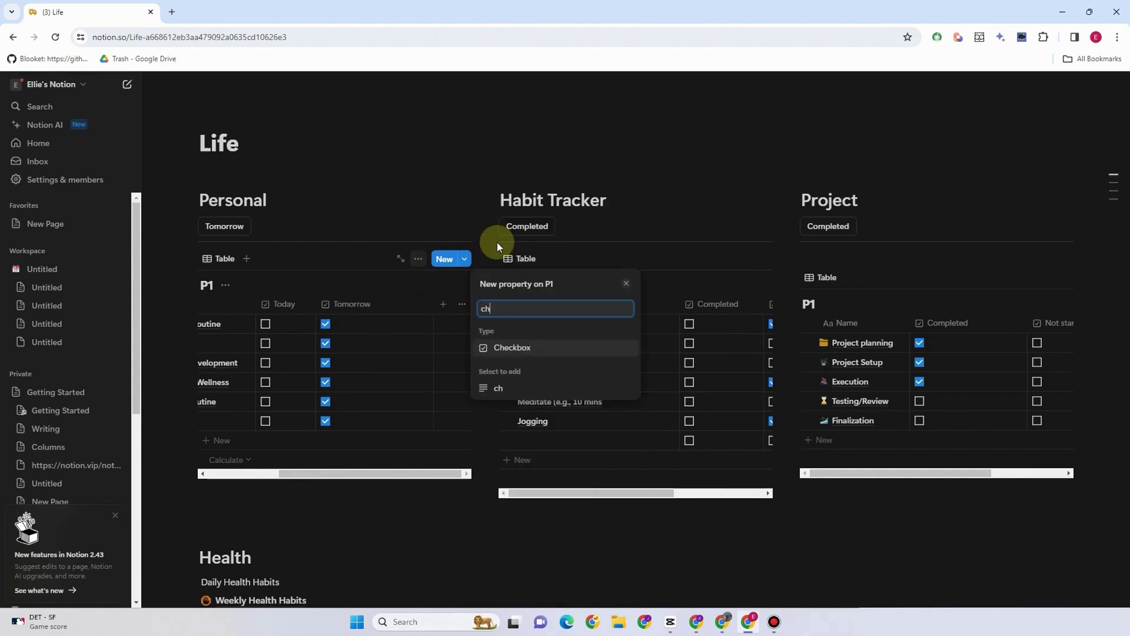
{"action": "left_click", "coordinate": [528, 347]}
{"action": "type", "text": "Wednesday"}
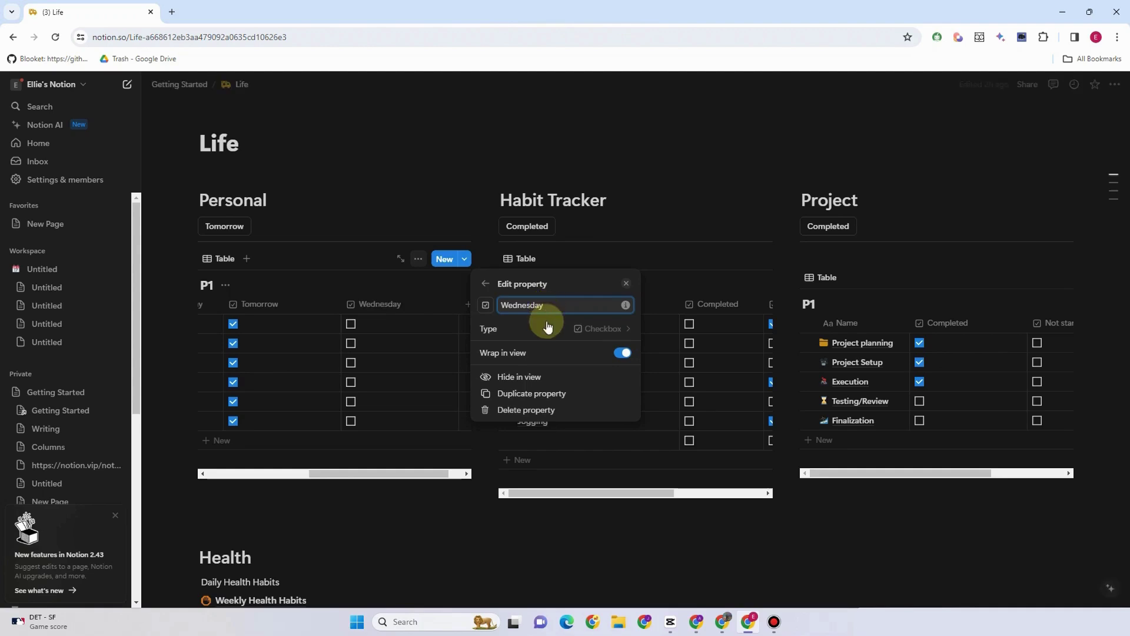
{"action": "left_click", "coordinate": [352, 233]}
- Tick the Wednesday checkboxes in the last two rows of the Personal table, leaving the first row unticked
{"action": "left_click", "coordinate": [350, 421]}
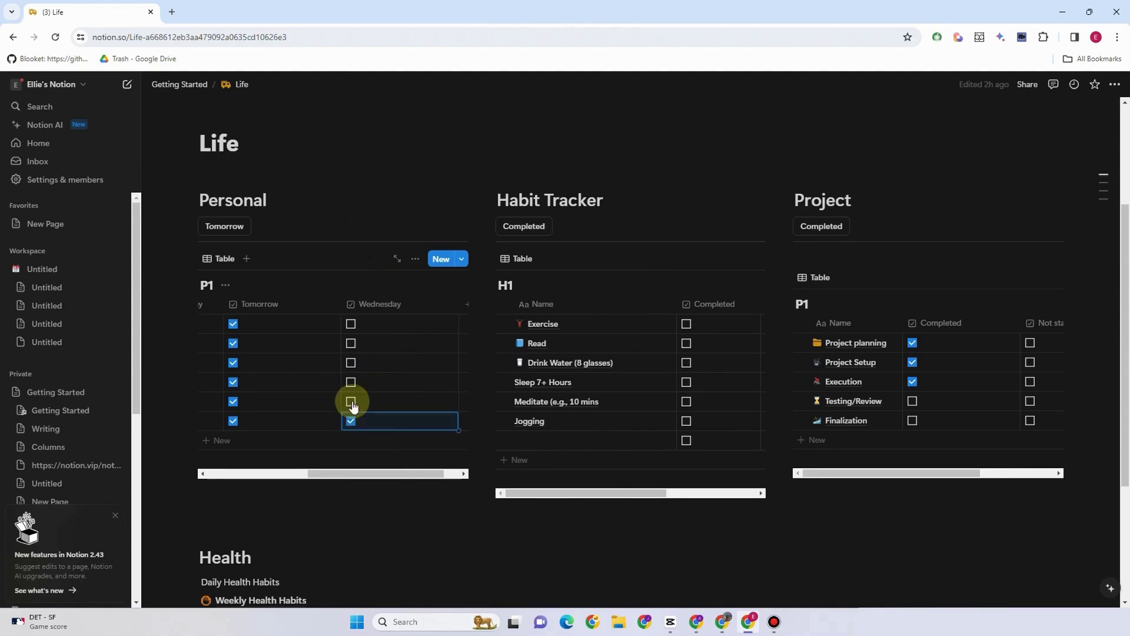
{"action": "left_click", "coordinate": [351, 403]}
{"action": "left_click", "coordinate": [351, 322]}
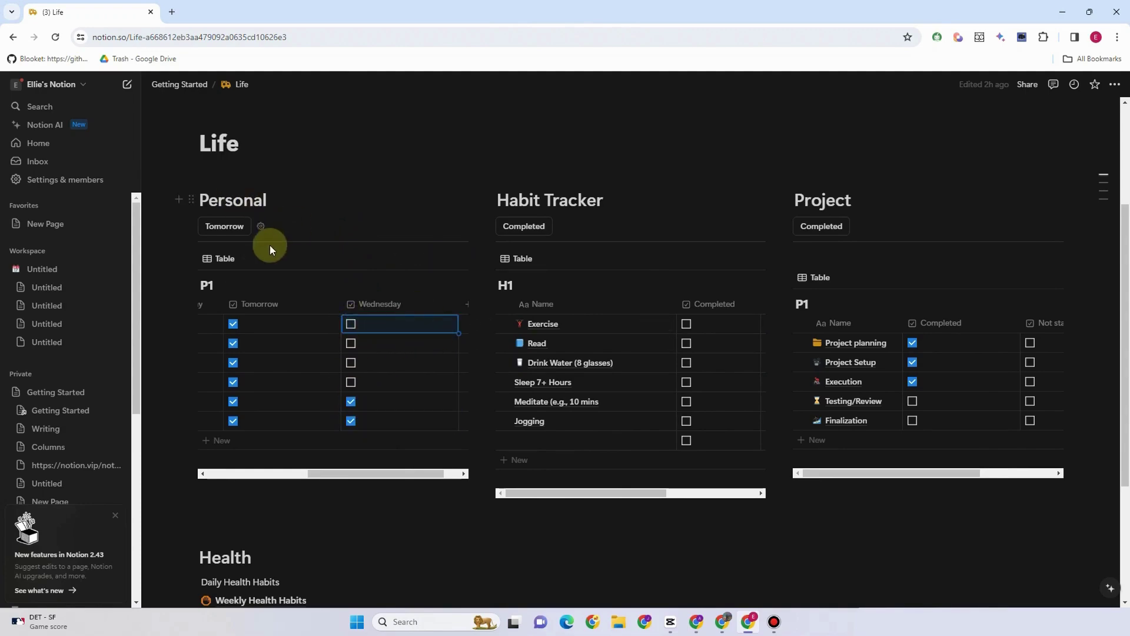
- Rename the Tomorrow button to "Wednesday", change its action to set the Wednesday property to Unchecked, and save the configuration
{"action": "left_click", "coordinate": [262, 228]}
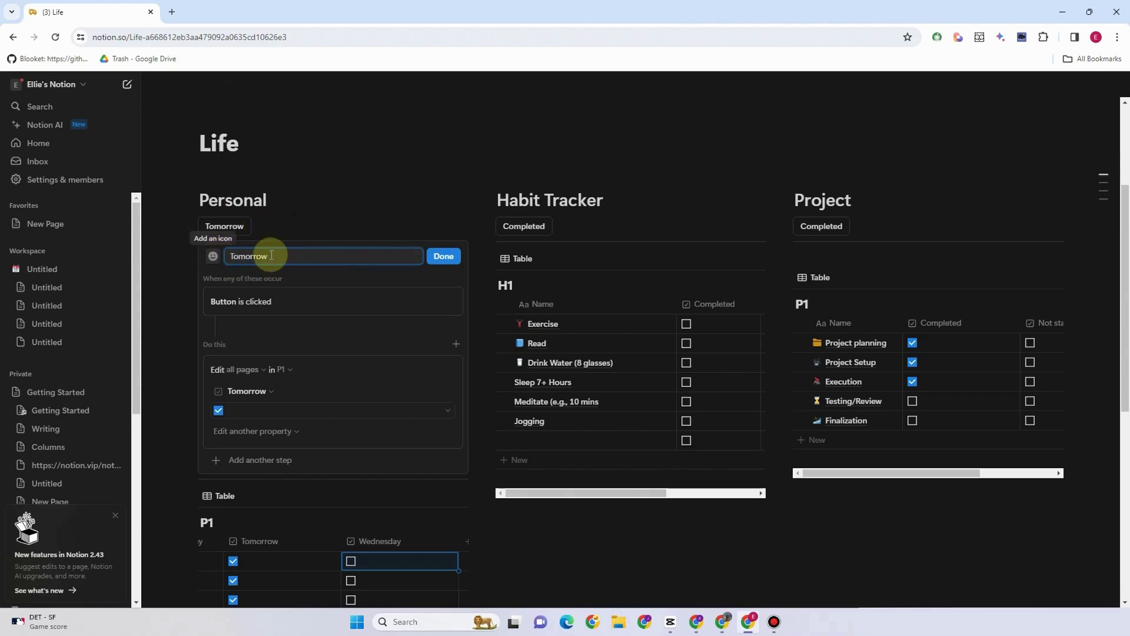
{"action": "left_click_drag", "start_coordinate": [269, 256], "coordinate": [230, 256]}
{"action": "type", "text": "Wednesday"}
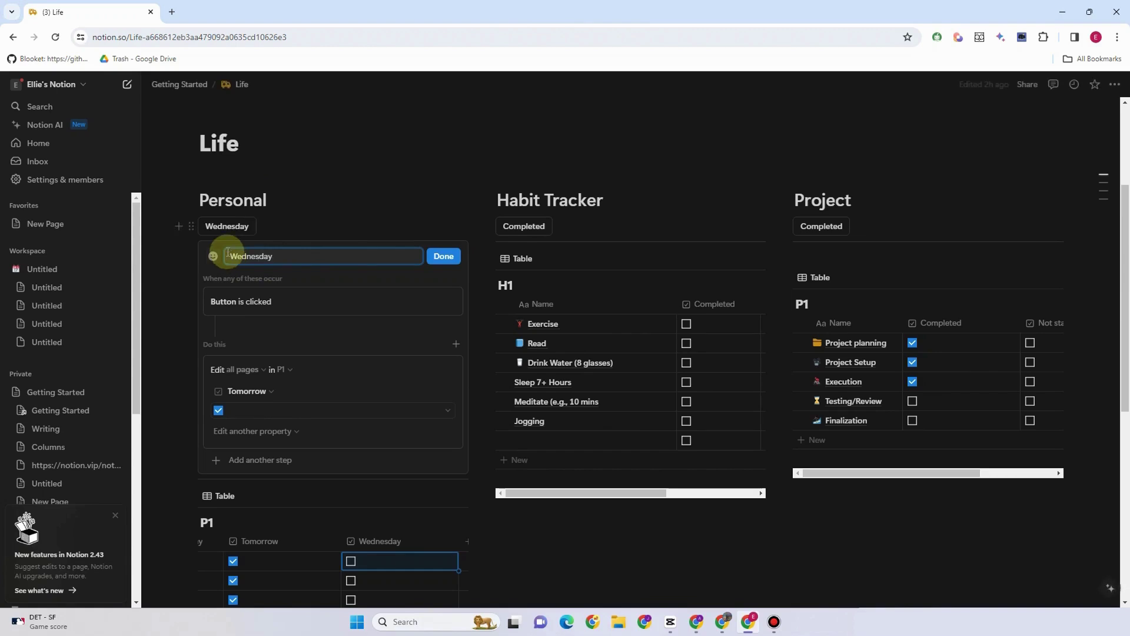
{"action": "left_click", "coordinate": [273, 392]}
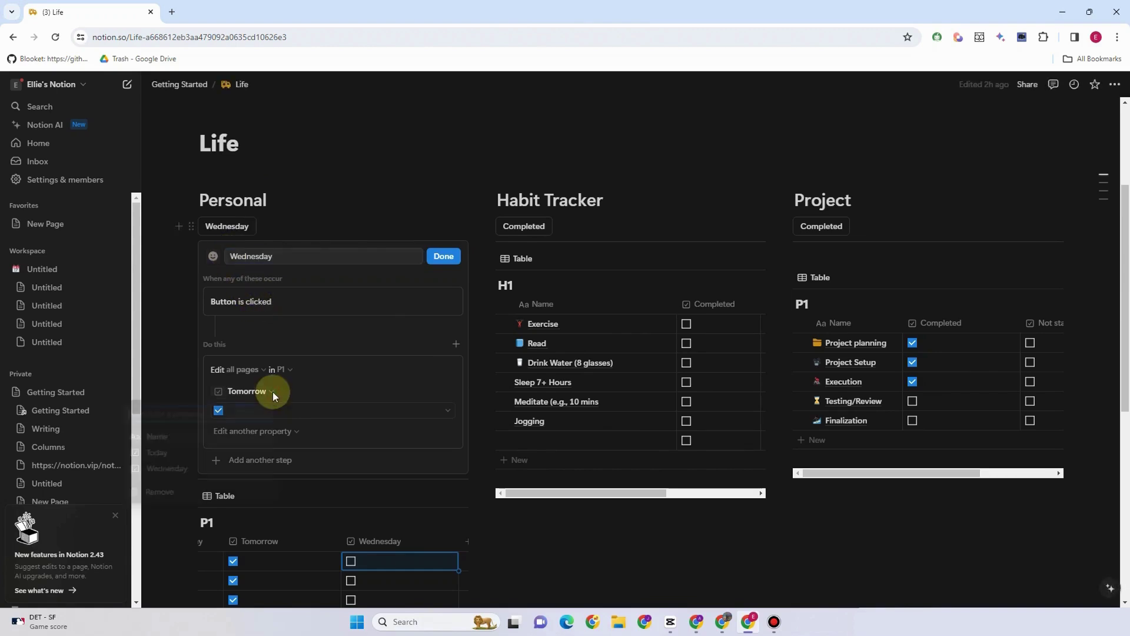
{"action": "left_click", "coordinate": [184, 472]}
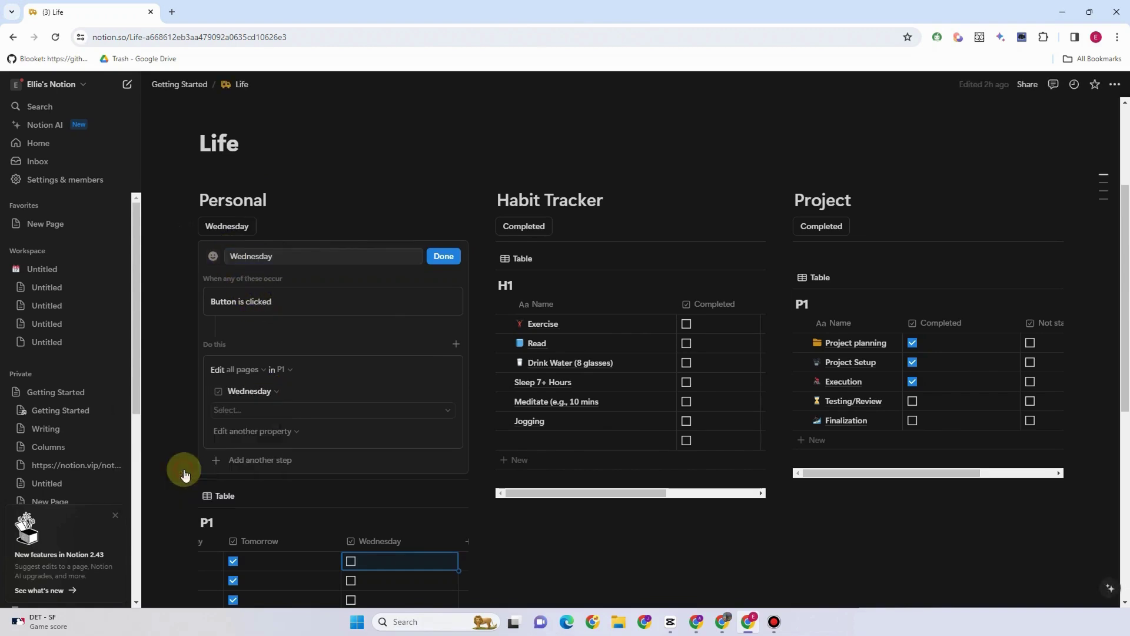
{"action": "left_click", "coordinate": [444, 410]}
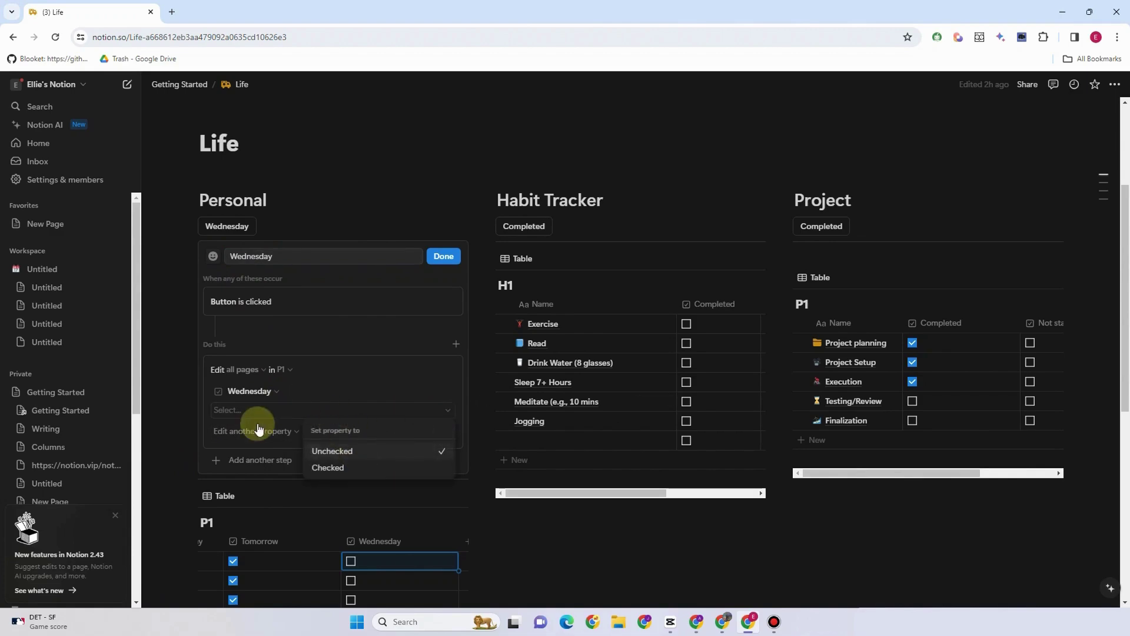
{"action": "left_click", "coordinate": [359, 451]}
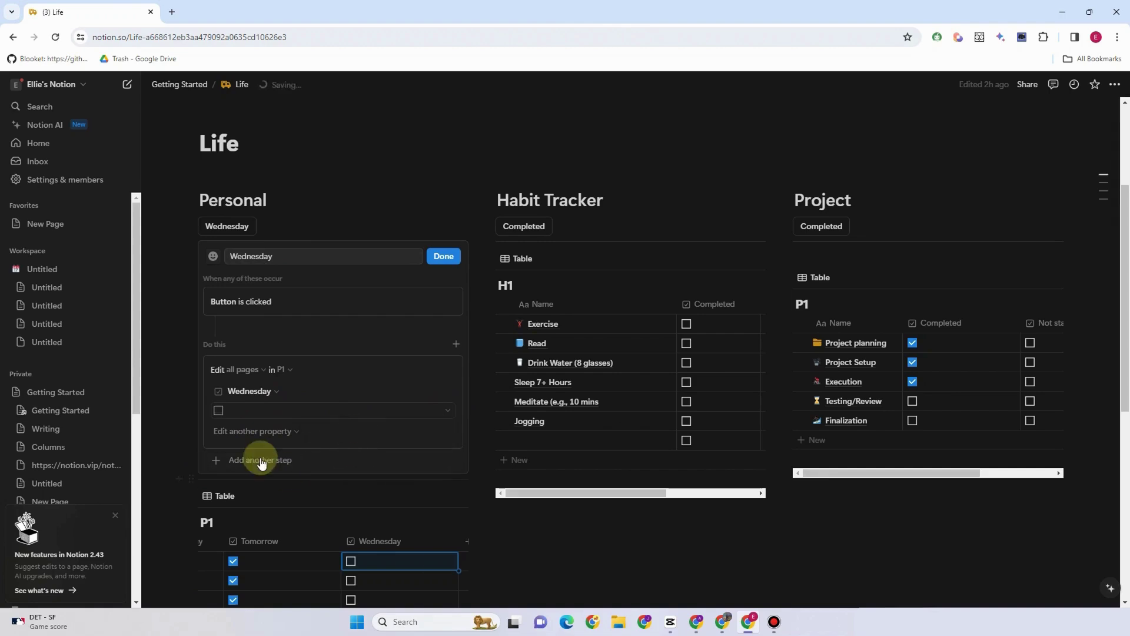
{"action": "left_click", "coordinate": [444, 256]}
- Tick the Wednesday checkbox in the first row of the Personal table and run the Wednesday button
{"action": "left_click", "coordinate": [351, 325]}
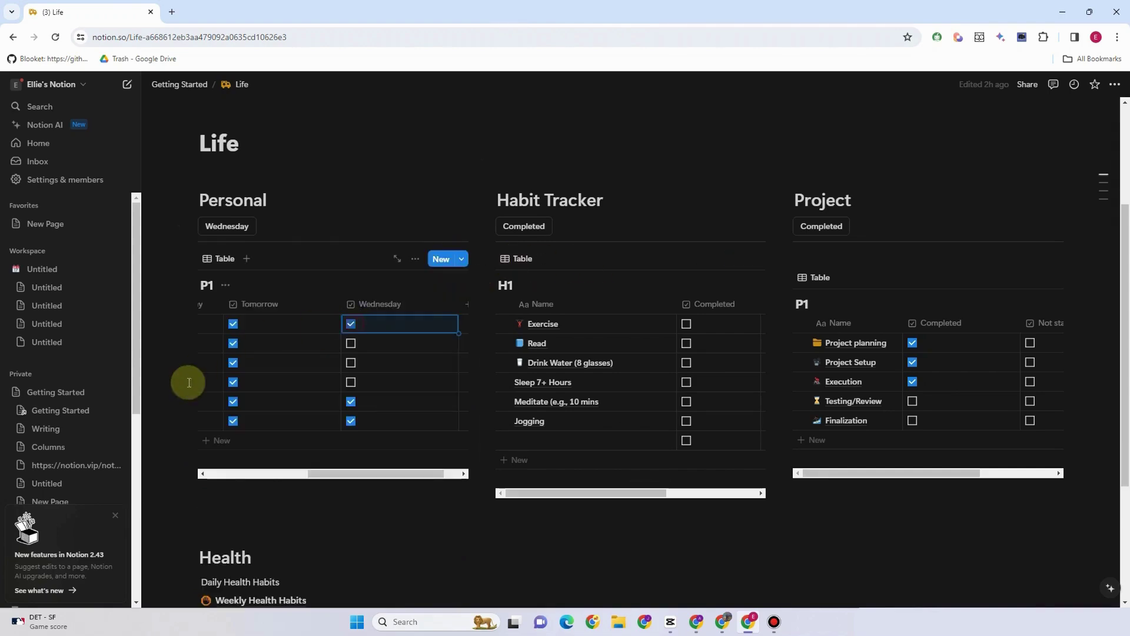
{"action": "left_click", "coordinate": [233, 228]}
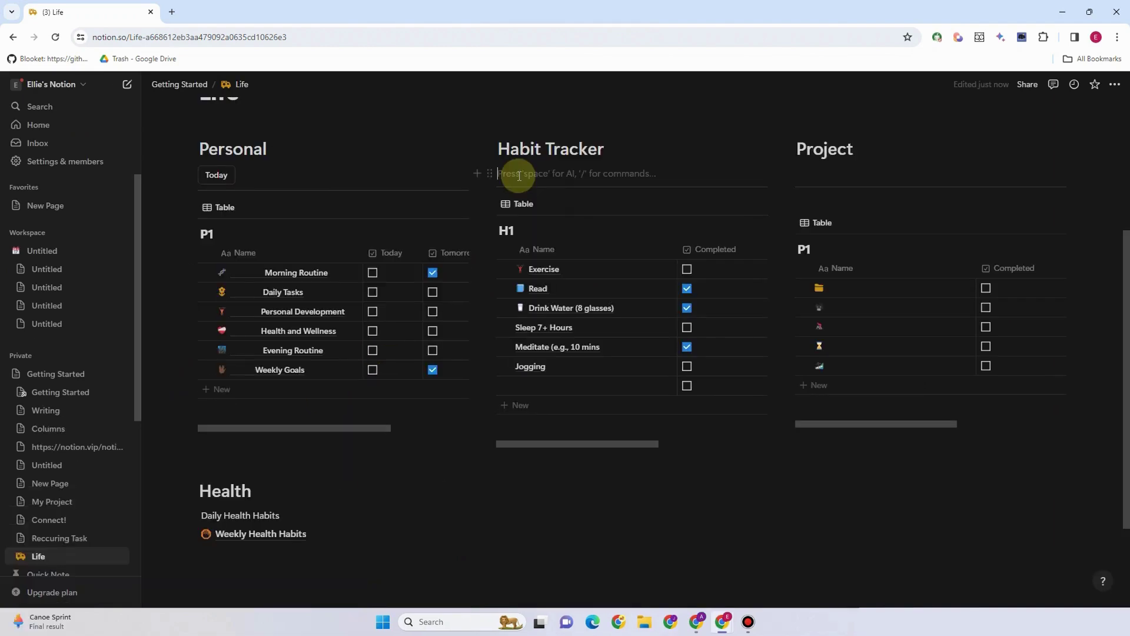
- Insert a button block under the Habit Tracker heading and name it "Completed"
{"action": "type", "text": "/"}
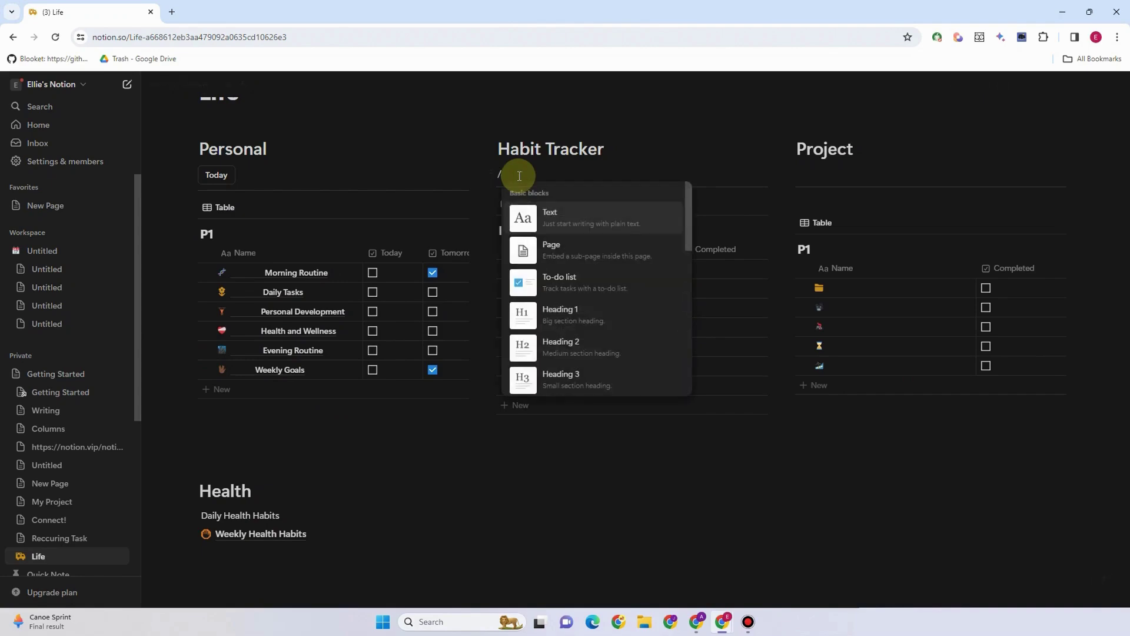
{"action": "type", "text": "butt"}
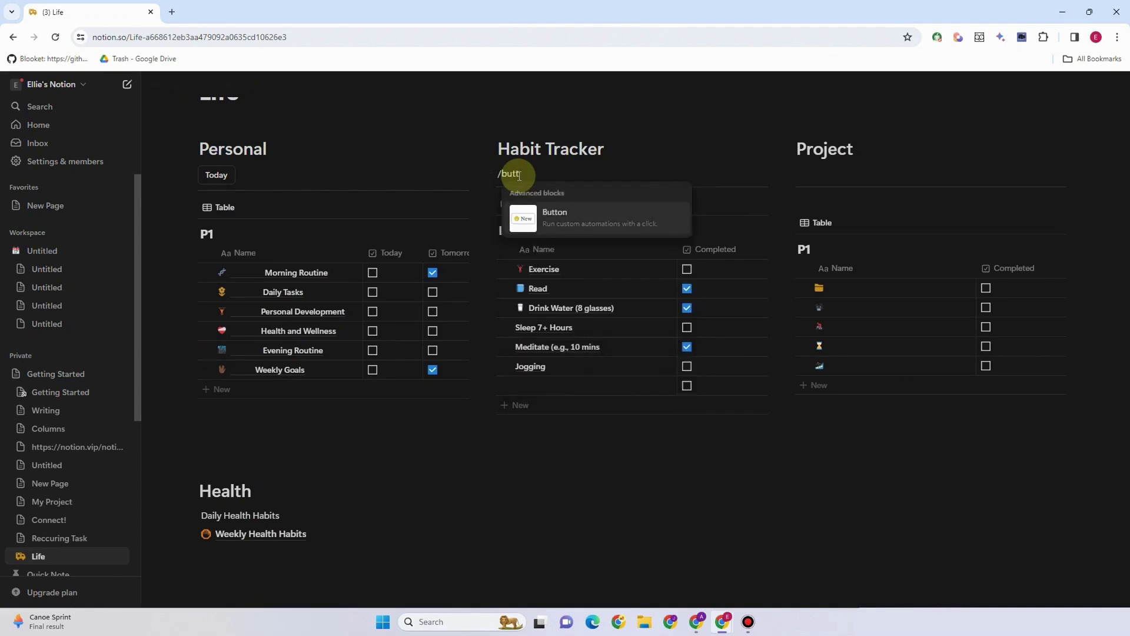
{"action": "mouse_move", "coordinate": [580, 226]}
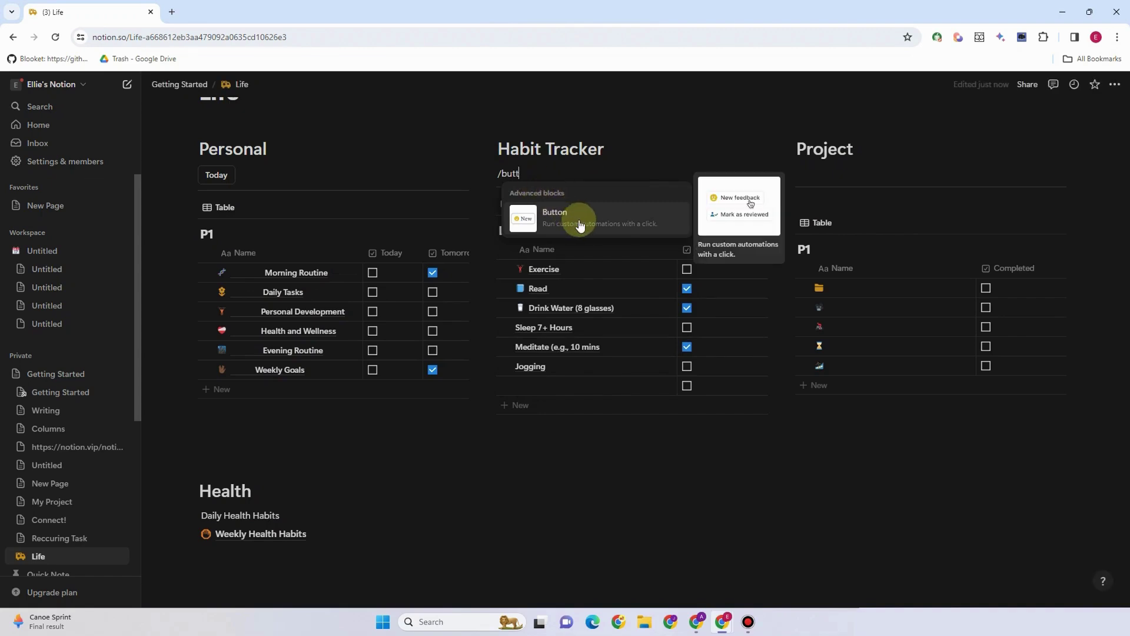
{"action": "left_click", "coordinate": [580, 225]}
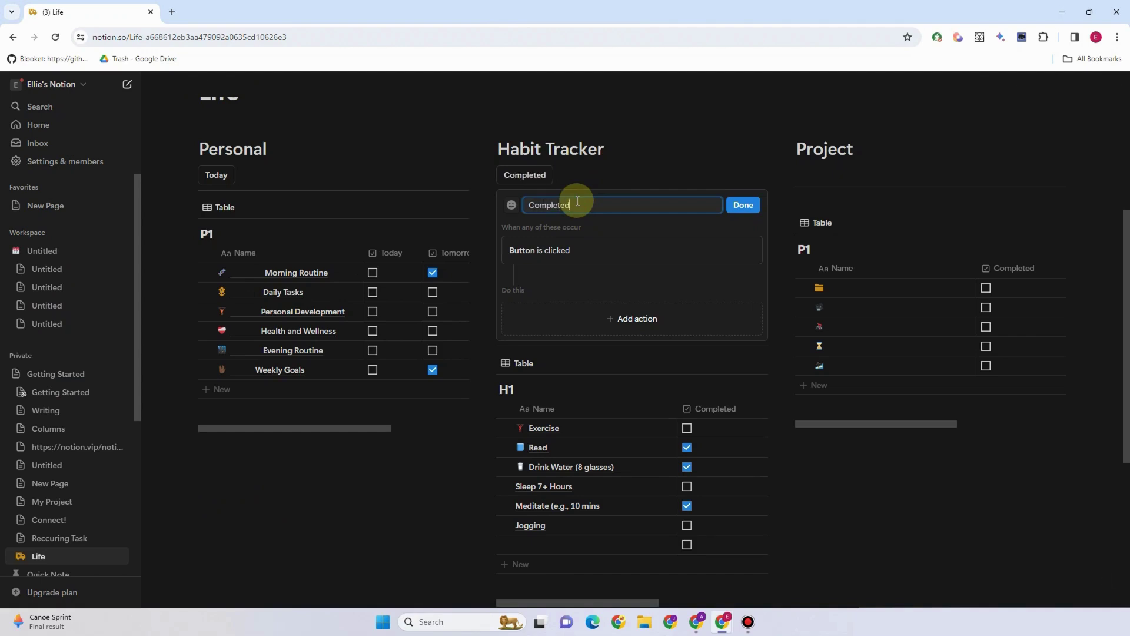
- Add an action to the Completed button that edits all pages in the H1 database
{"action": "left_click", "coordinate": [646, 319]}
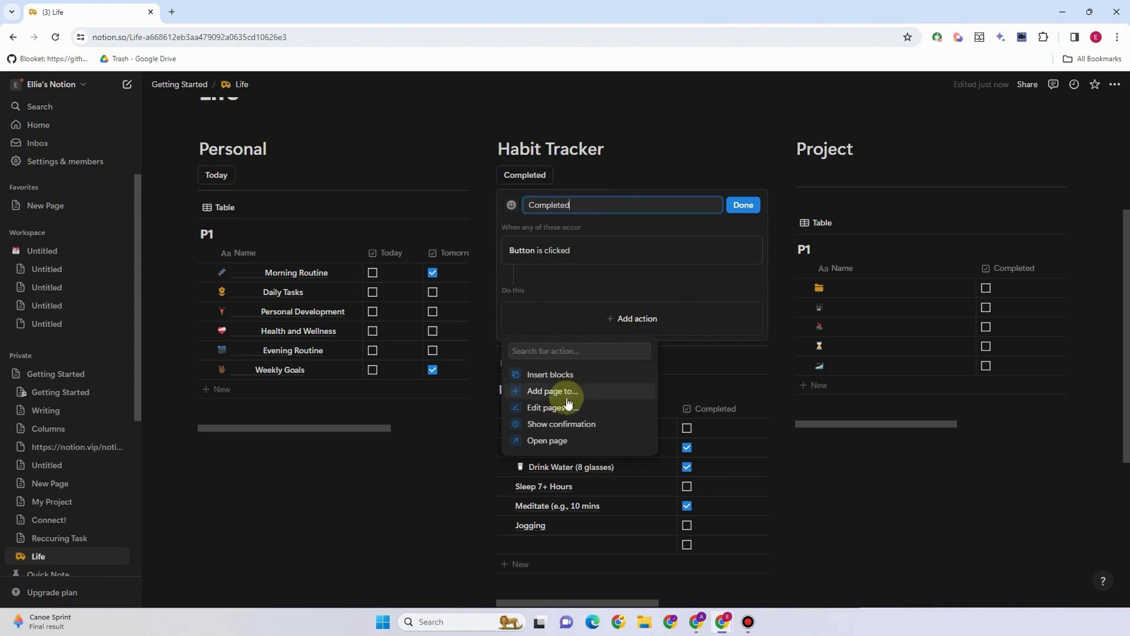
{"action": "left_click", "coordinate": [551, 408]}
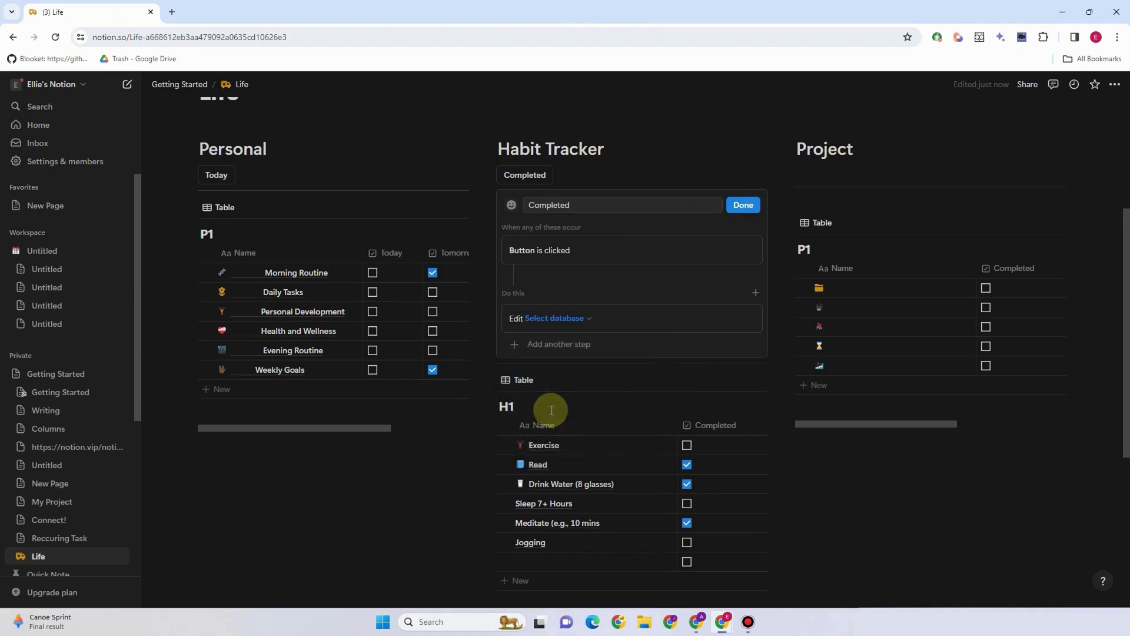
{"action": "left_click", "coordinate": [584, 323]}
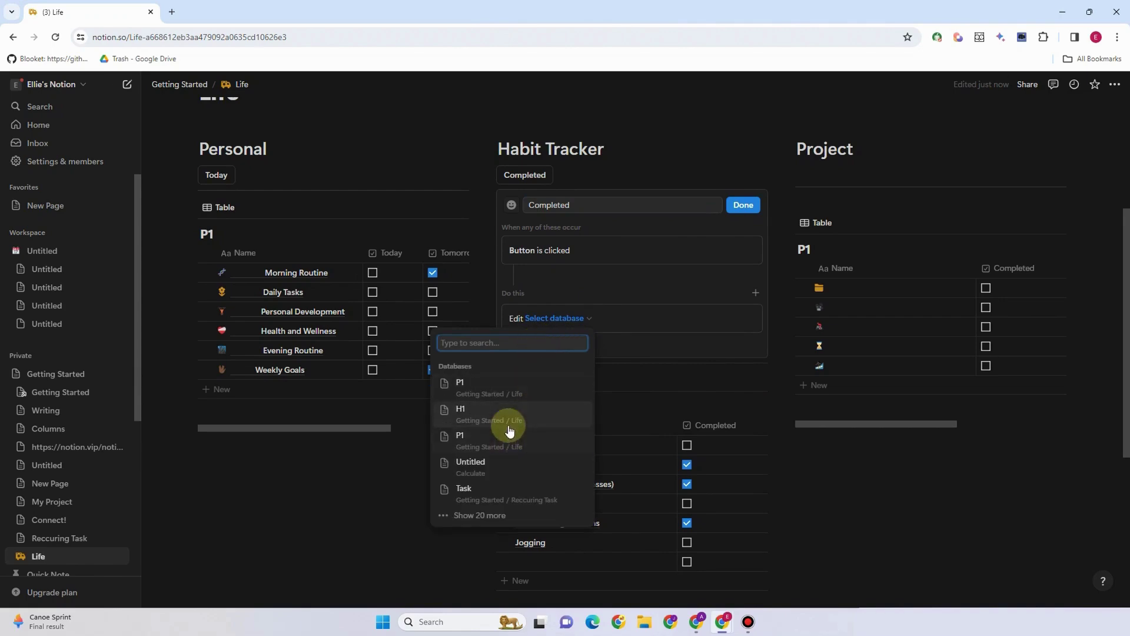
{"action": "left_click", "coordinate": [509, 435]}
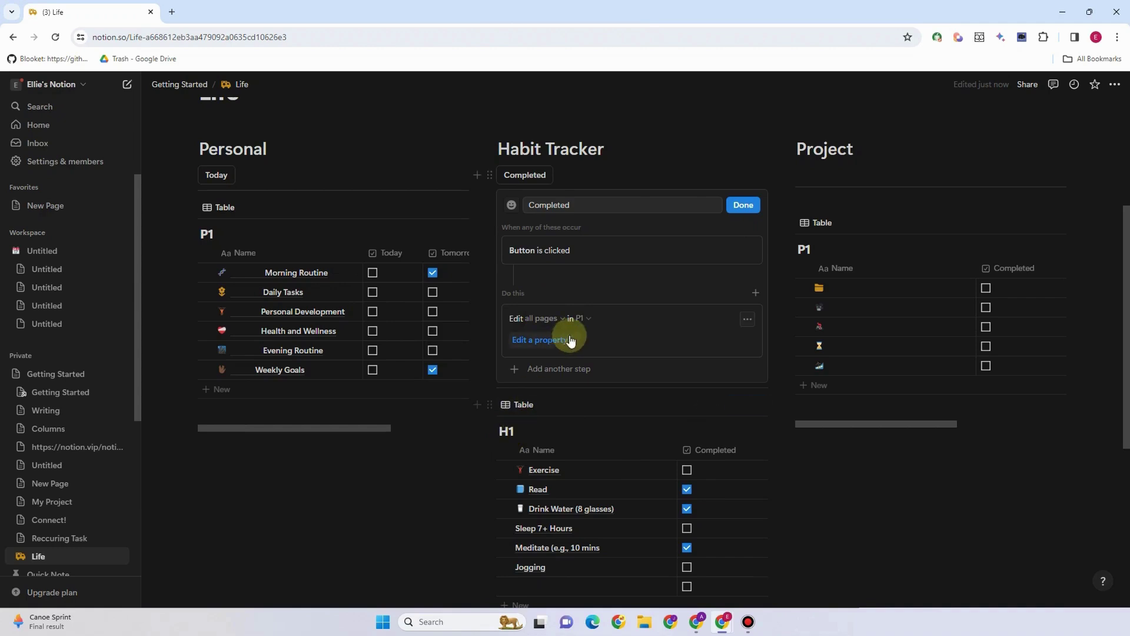
{"action": "left_click", "coordinate": [584, 318]}
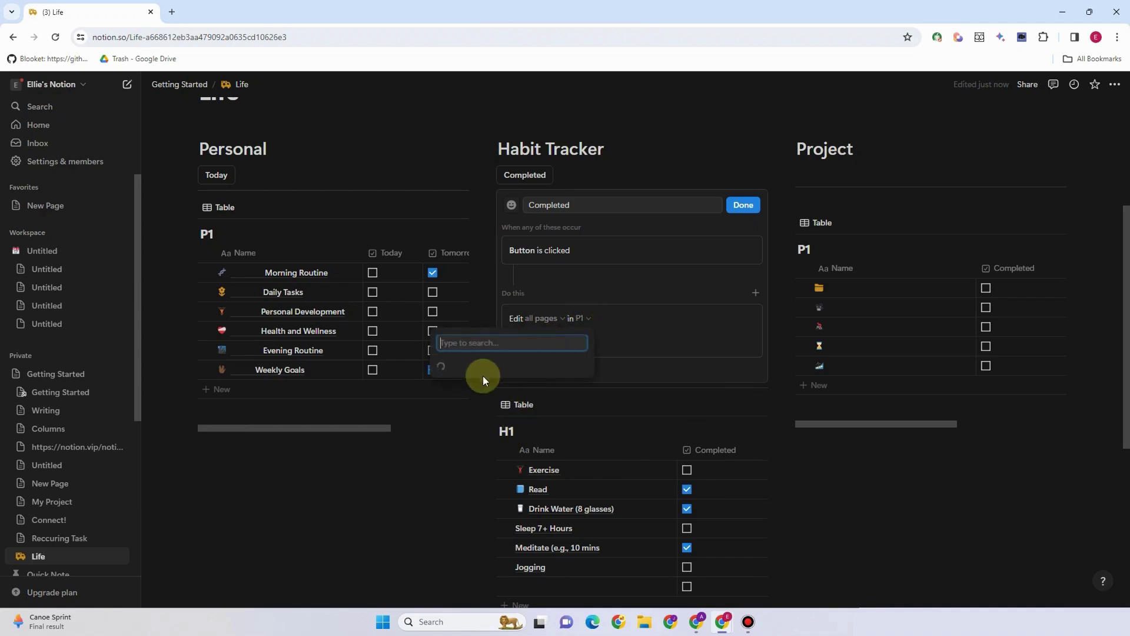
{"action": "left_click", "coordinate": [473, 406]}
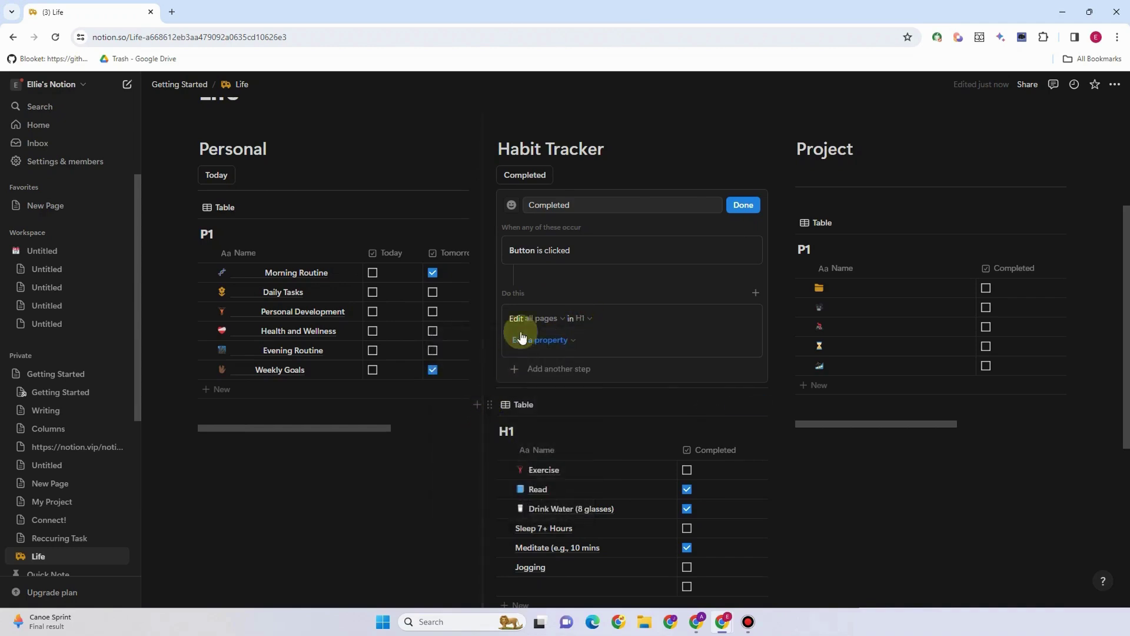
- Make the button's action set the Completed property to Unchecked and save the button's configuration
{"action": "left_click", "coordinate": [570, 341]}
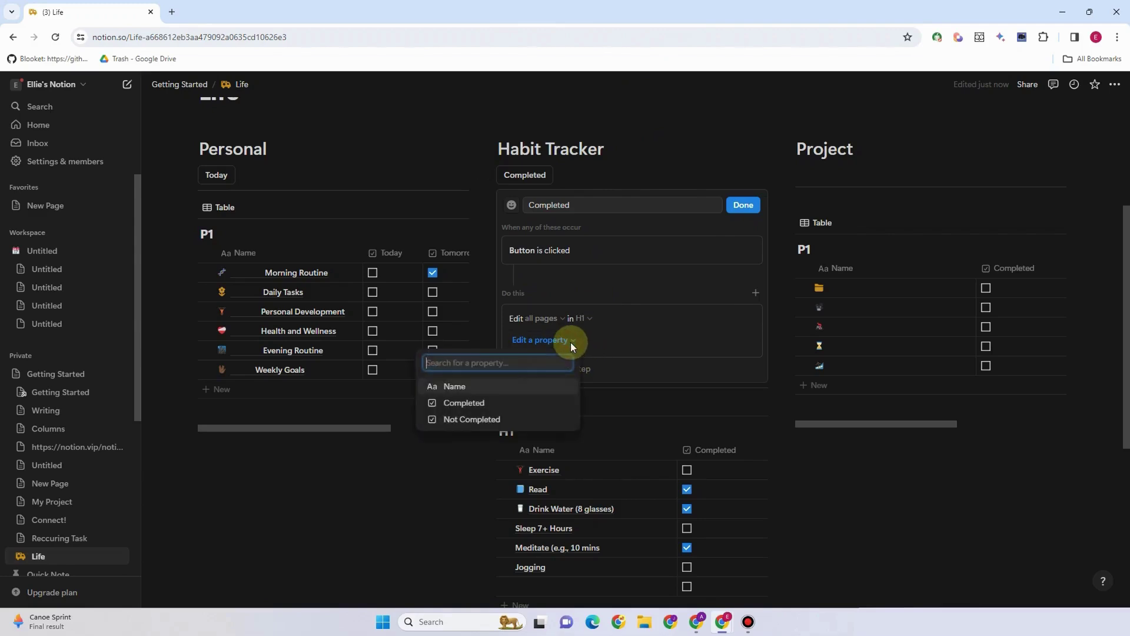
{"action": "left_click", "coordinate": [493, 405]}
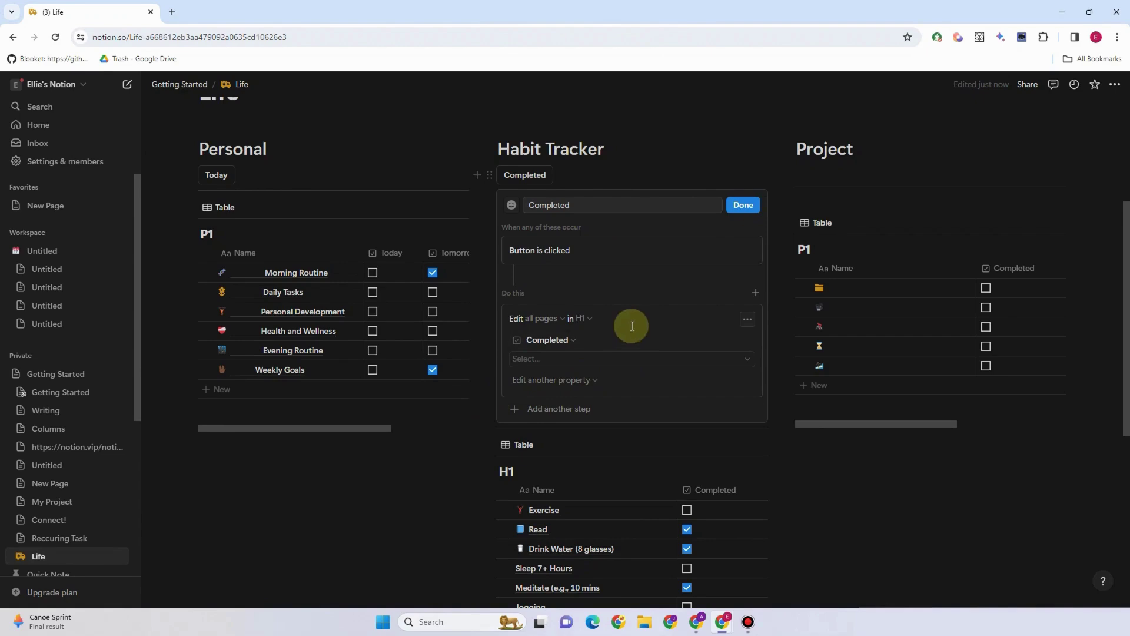
{"action": "left_click", "coordinate": [745, 365]}
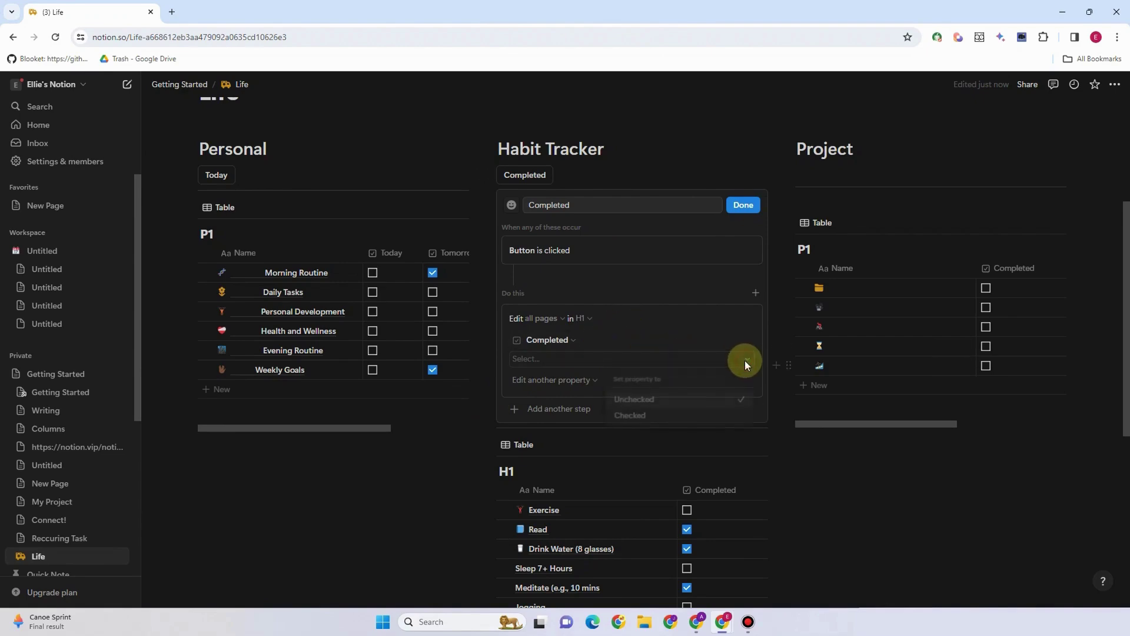
{"action": "left_click", "coordinate": [655, 398]}
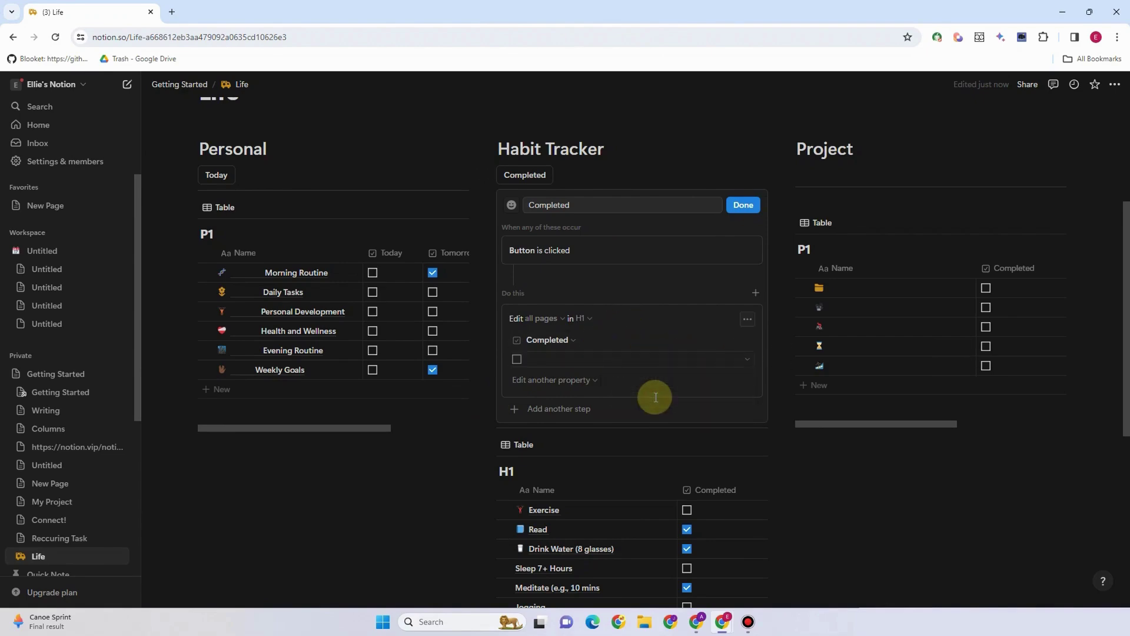
{"action": "left_click", "coordinate": [723, 361]}
{"action": "left_click", "coordinate": [706, 402]}
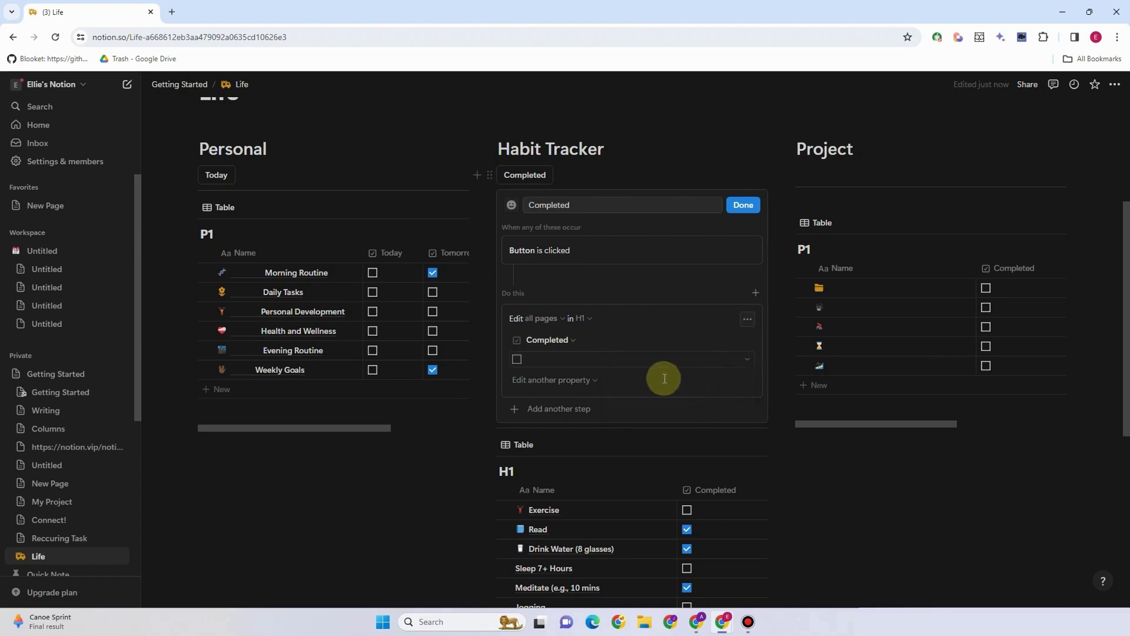
{"action": "left_click", "coordinate": [744, 206]}
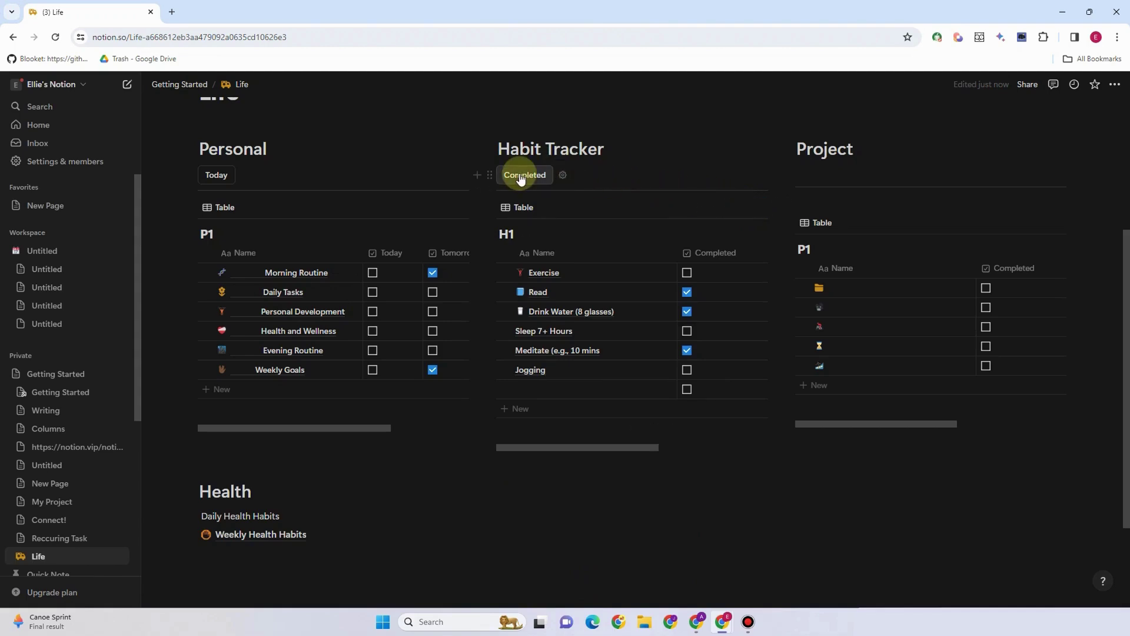
- Run the Completed button on the Habit Tracker table with the Completed and Not Completed columns in view
{"action": "scroll", "coordinate": [628, 449], "scroll_direction": "right", "scroll_amount": 1}
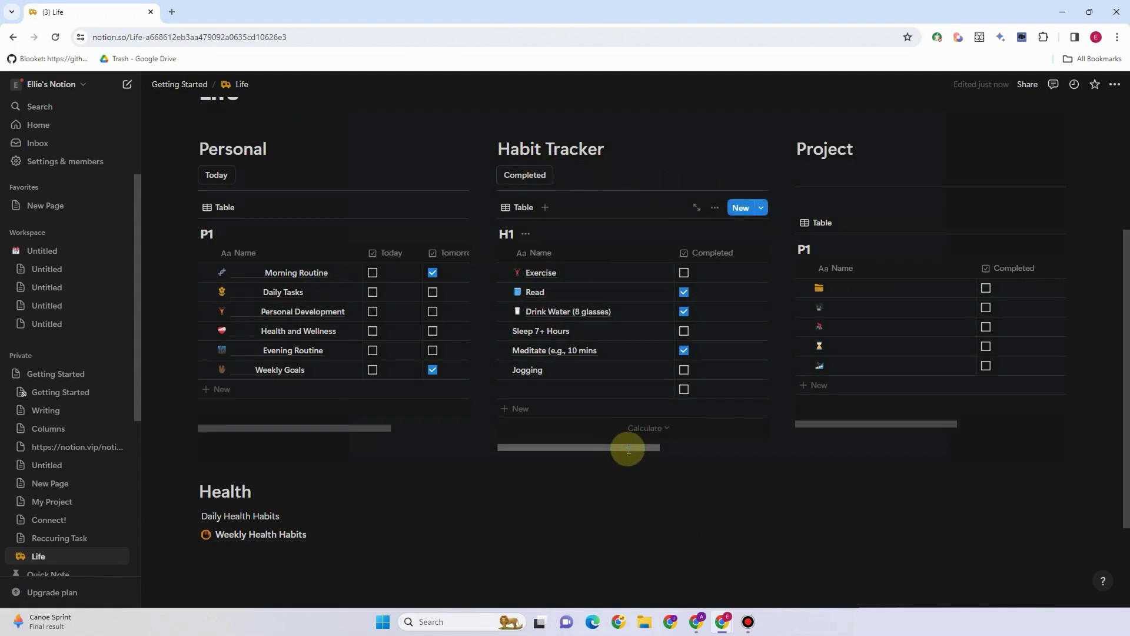
{"action": "left_click_drag", "start_coordinate": [628, 449], "coordinate": [673, 447]}
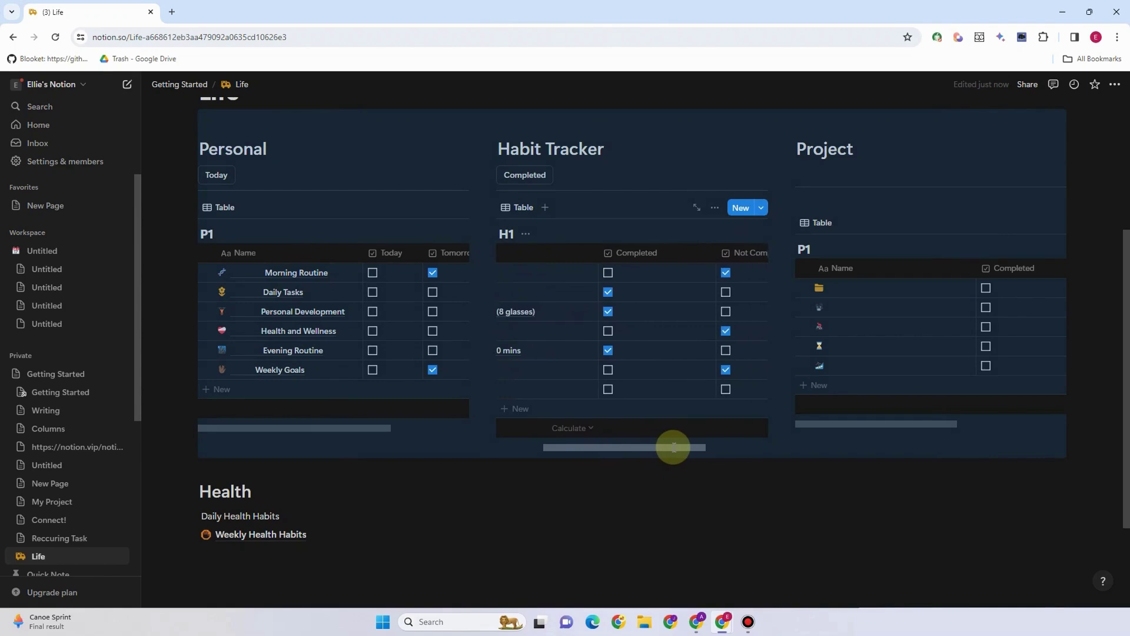
{"action": "left_click", "coordinate": [530, 180]}
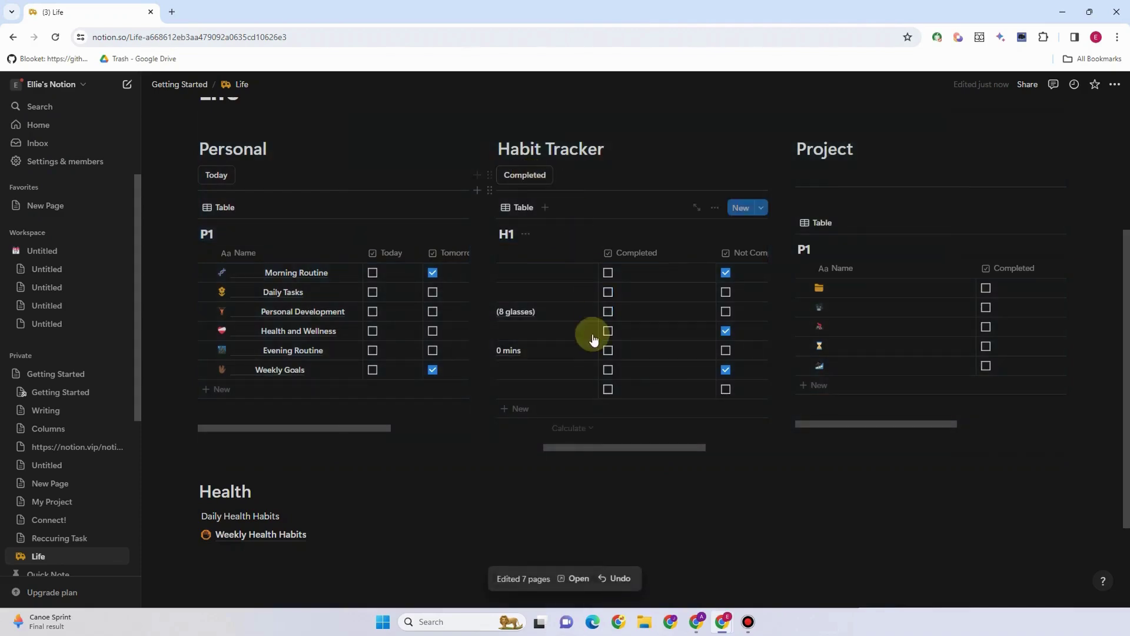
- Narrow the Completed column of the Habit Tracker table so the Not Completed column fits beside it
{"action": "left_click", "coordinate": [635, 453]}
{"action": "left_click_drag", "start_coordinate": [715, 252], "coordinate": [679, 252]}
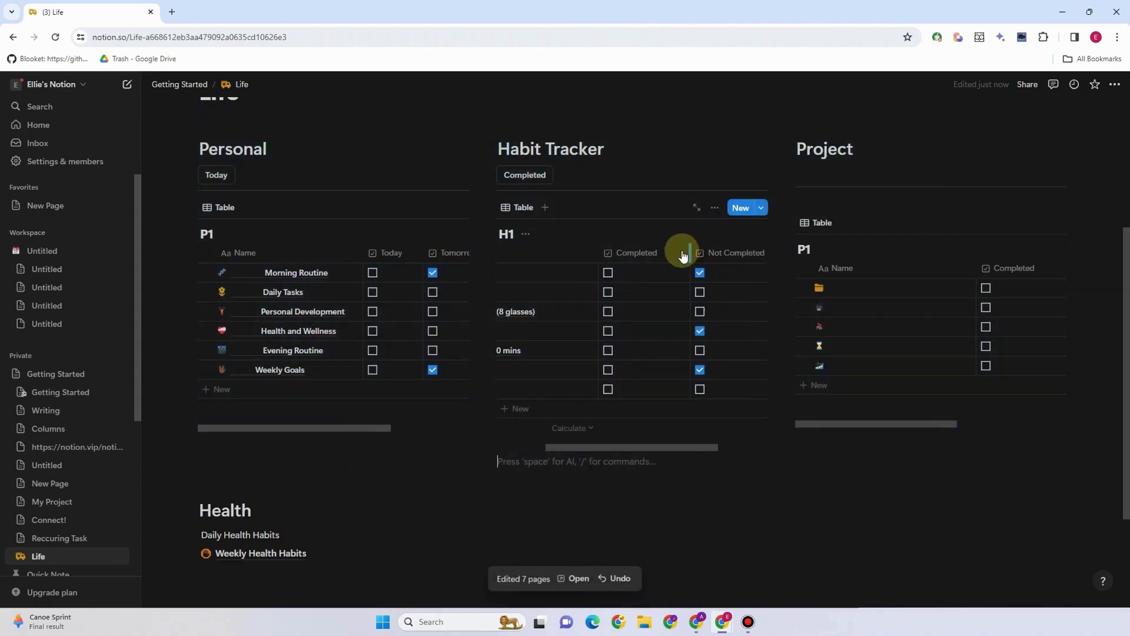
{"action": "left_click_drag", "start_coordinate": [661, 447], "coordinate": [672, 345]}
{"action": "left_click", "coordinate": [672, 345]}
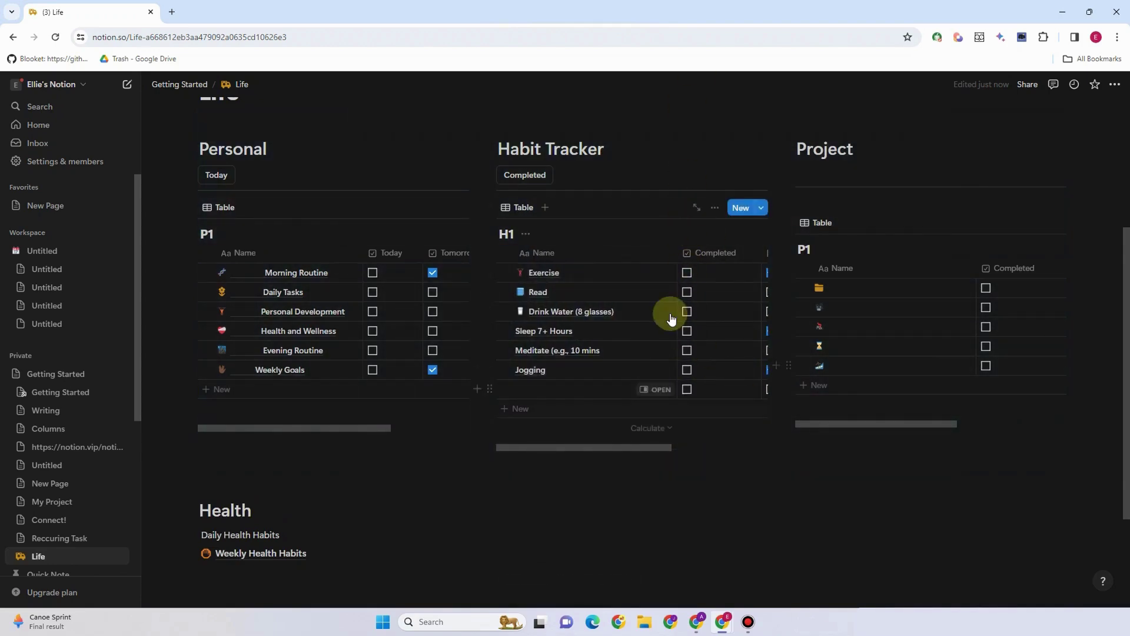
- Tick the Completed checkboxes of the six named habits, from Exercise to Jogging, and run the Completed button to clear them
{"action": "left_click", "coordinate": [686, 370]}
{"action": "left_click", "coordinate": [688, 331]}
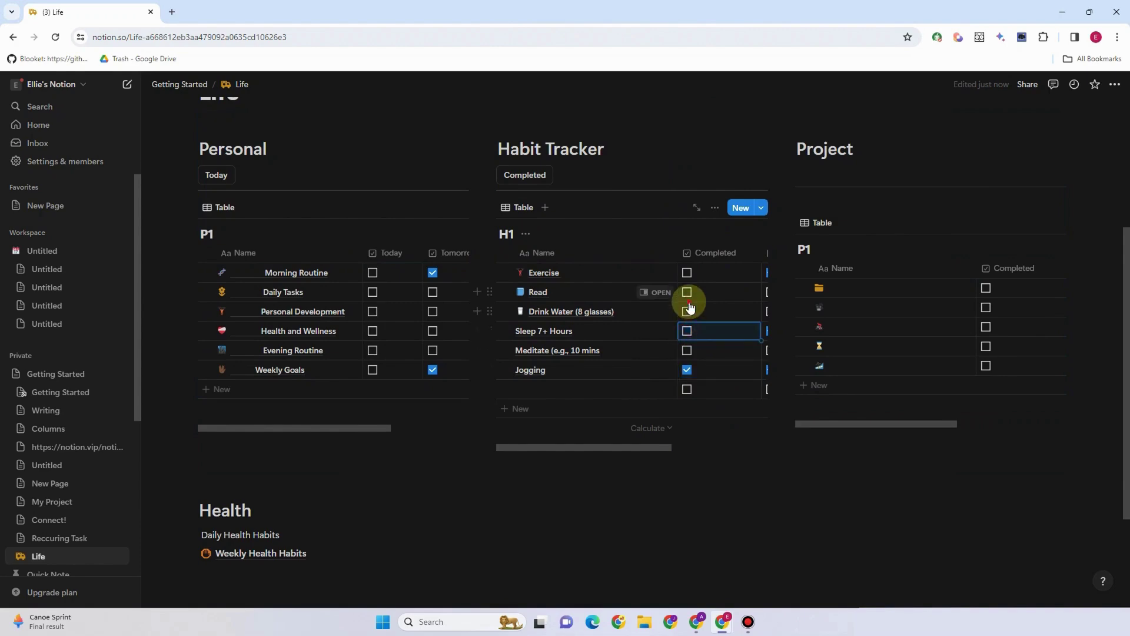
{"action": "left_click", "coordinate": [686, 273]}
{"action": "left_click", "coordinate": [688, 312]}
{"action": "left_click", "coordinate": [687, 292]}
{"action": "left_click", "coordinate": [686, 351]}
{"action": "left_click", "coordinate": [521, 180]}
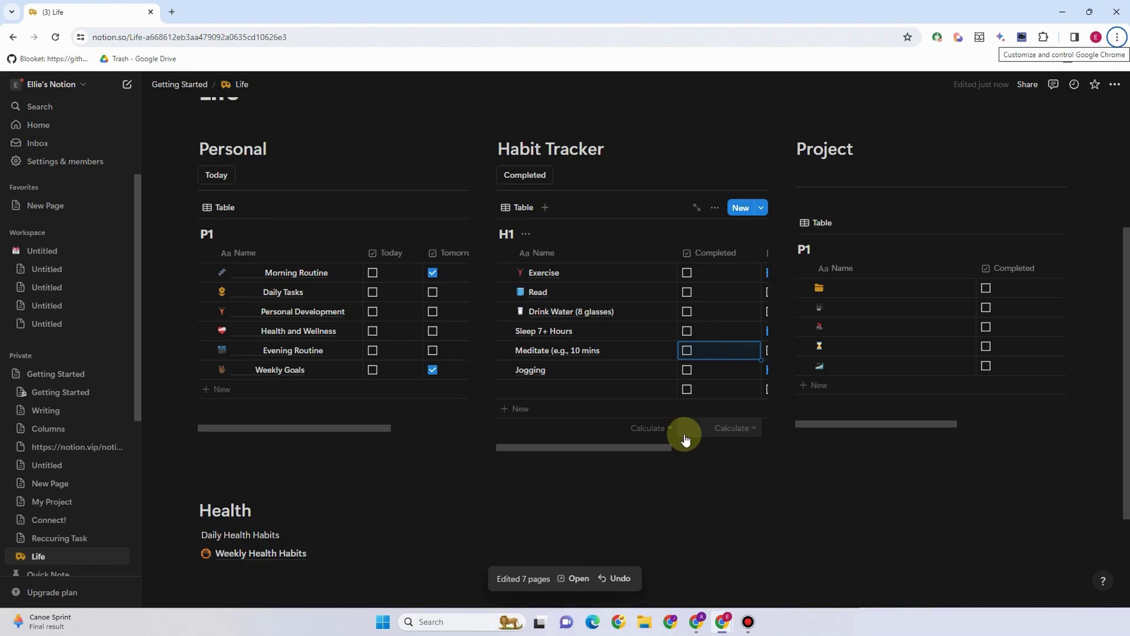
- Narrow the Name column of the Project table
{"action": "left_click", "coordinate": [647, 453]}
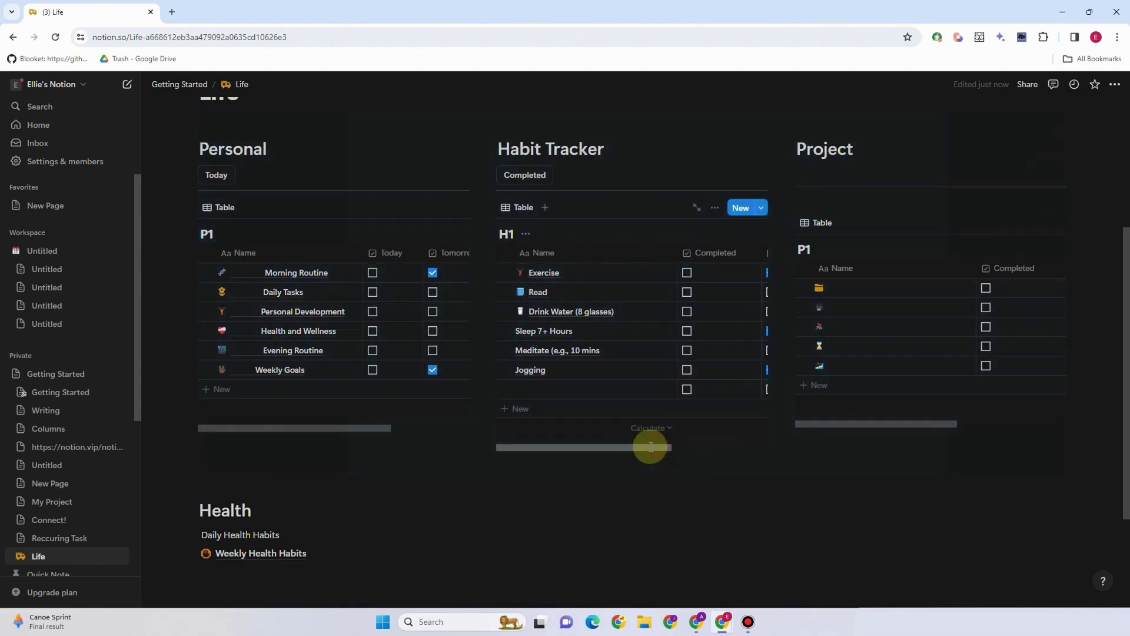
{"action": "left_click_drag", "start_coordinate": [651, 446], "coordinate": [750, 450]}
{"action": "left_click_drag", "start_coordinate": [814, 424], "coordinate": [827, 423]}
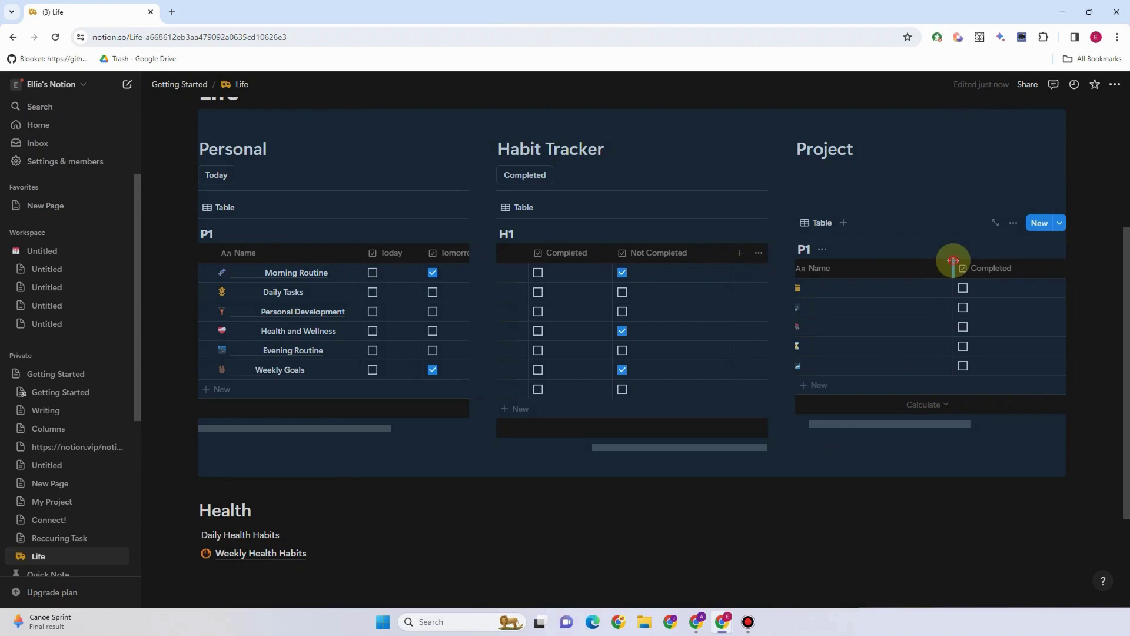
{"action": "left_click_drag", "start_coordinate": [953, 262], "coordinate": [878, 263]}
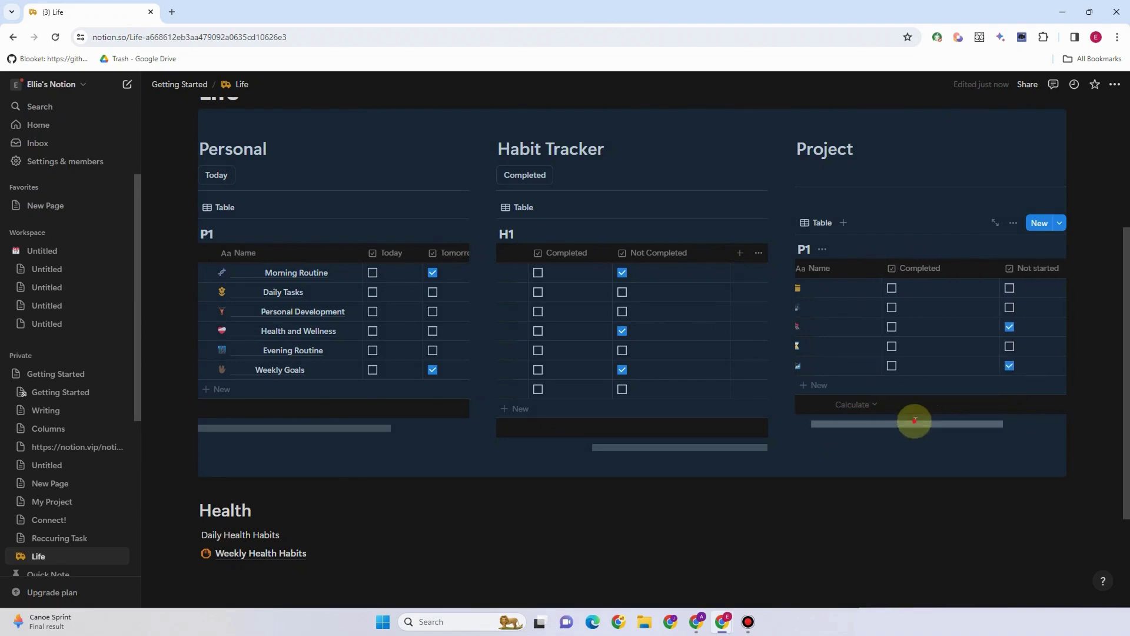
{"action": "left_click_drag", "start_coordinate": [913, 423], "coordinate": [858, 424]}
{"action": "left_click", "coordinate": [812, 424]}
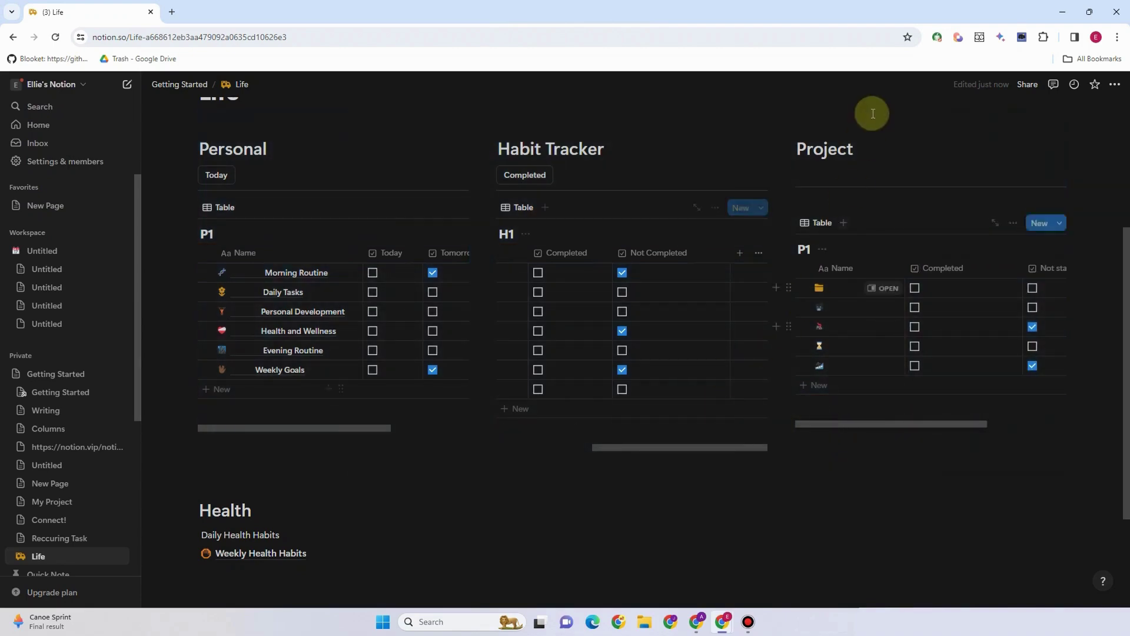
- Undo the recent changes to the Project table on the Life page
{"action": "scroll", "coordinate": [812, 330], "scroll_direction": "down", "scroll_amount": 3}
{"action": "scroll", "coordinate": [830, 307], "scroll_direction": "up", "scroll_amount": 4}
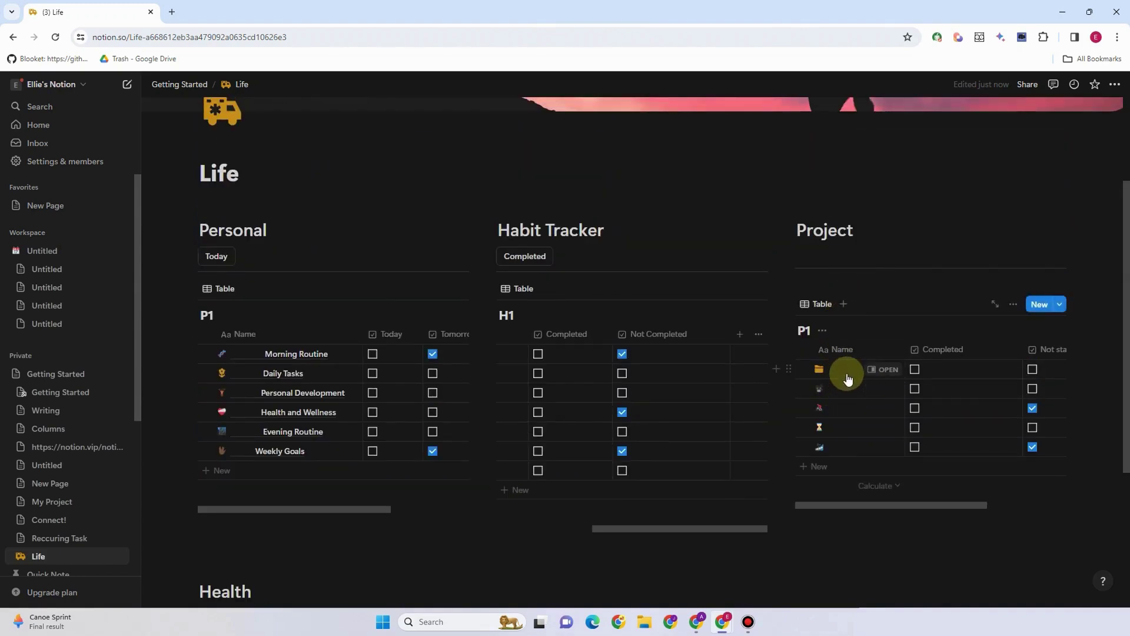
{"action": "key", "text": "ctrl+z"}
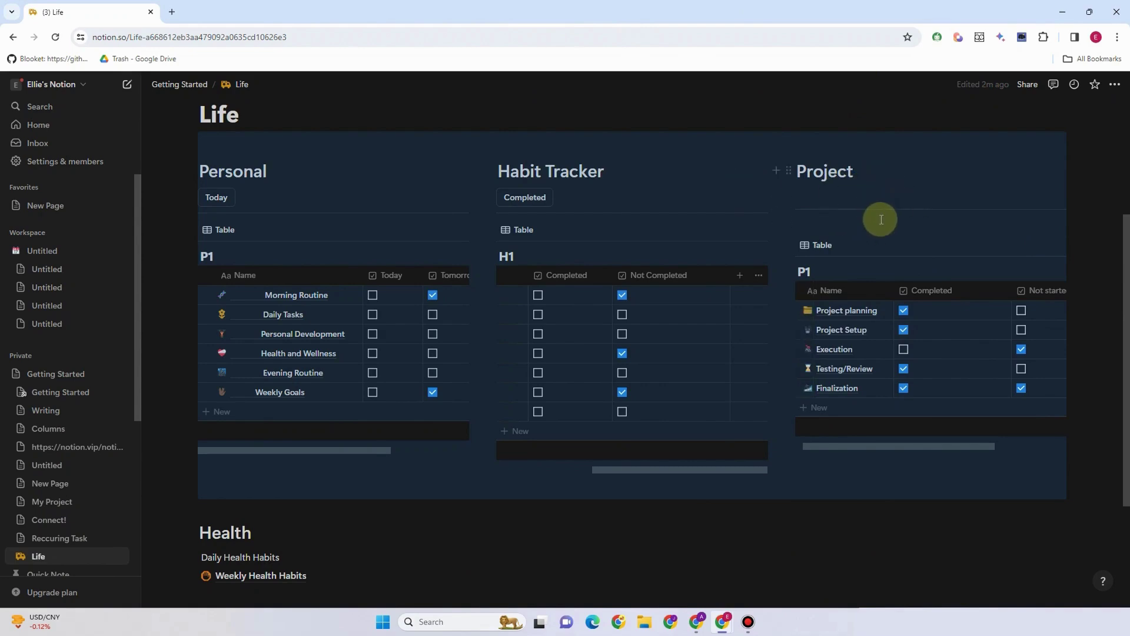
- Insert a button block under the Project heading and name it Completed
{"action": "left_click", "coordinate": [821, 198]}
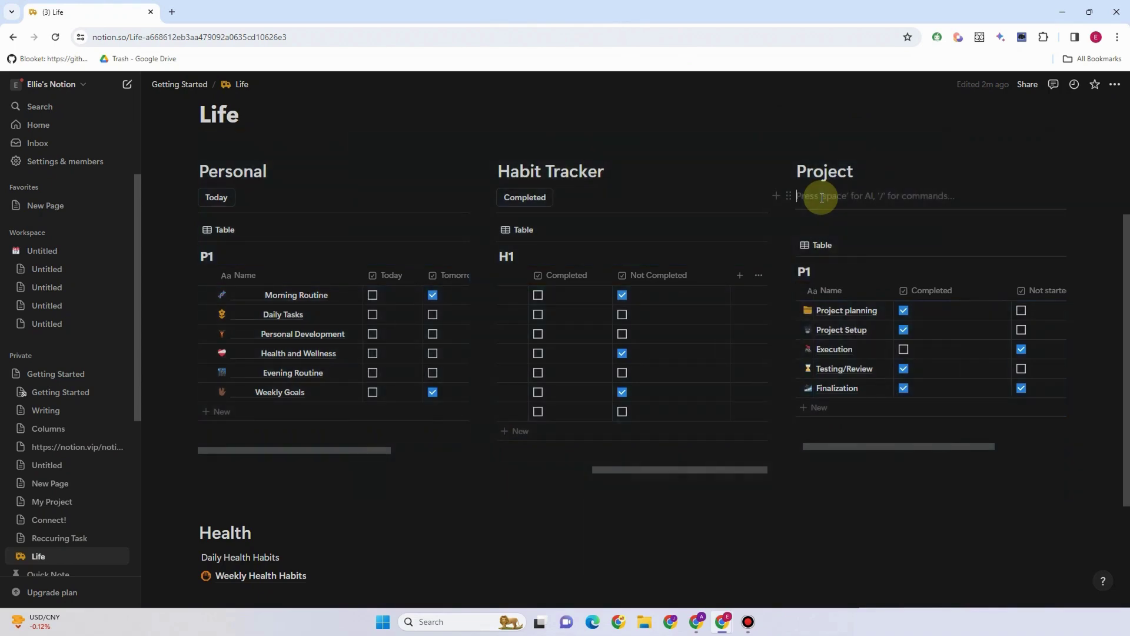
{"action": "type", "text": "/butt"}
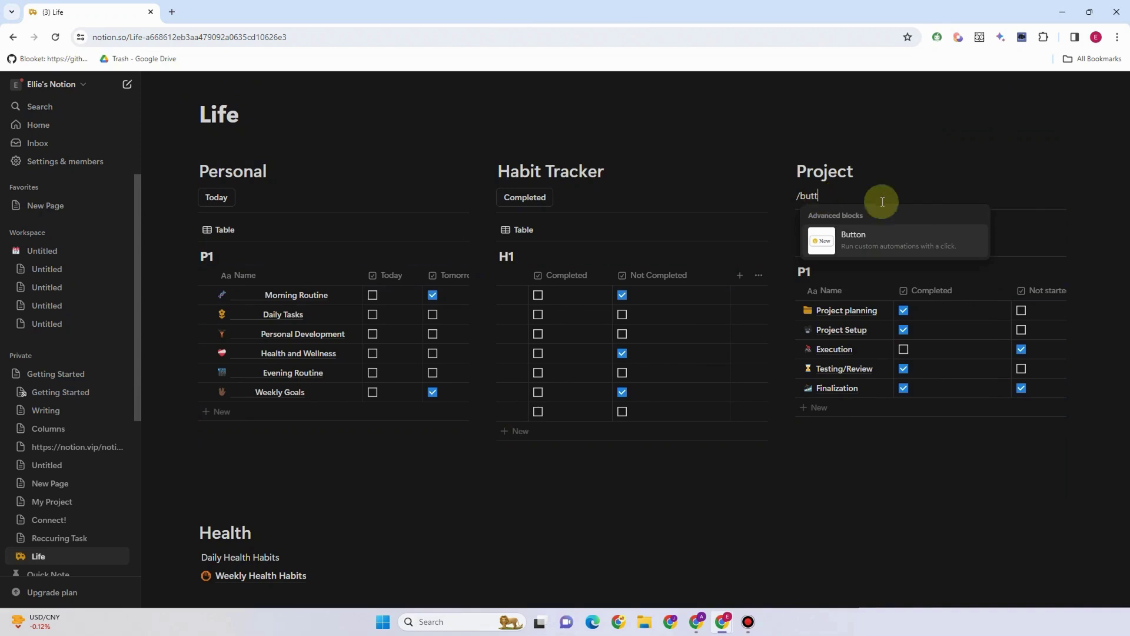
{"action": "left_click", "coordinate": [903, 245]}
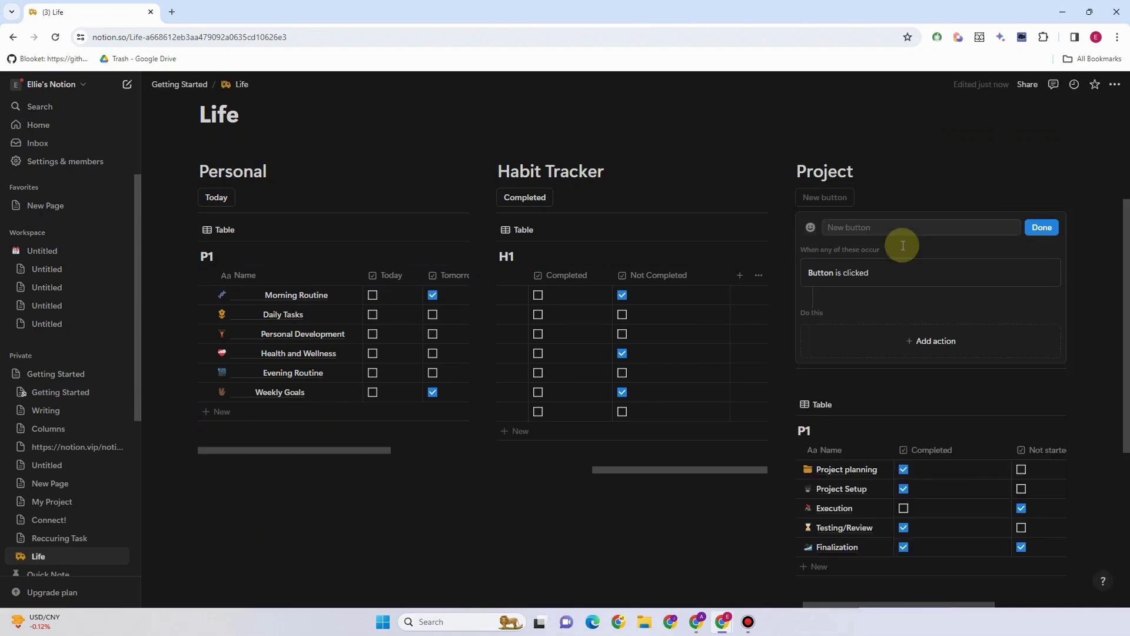
{"action": "left_click", "coordinate": [874, 226]}
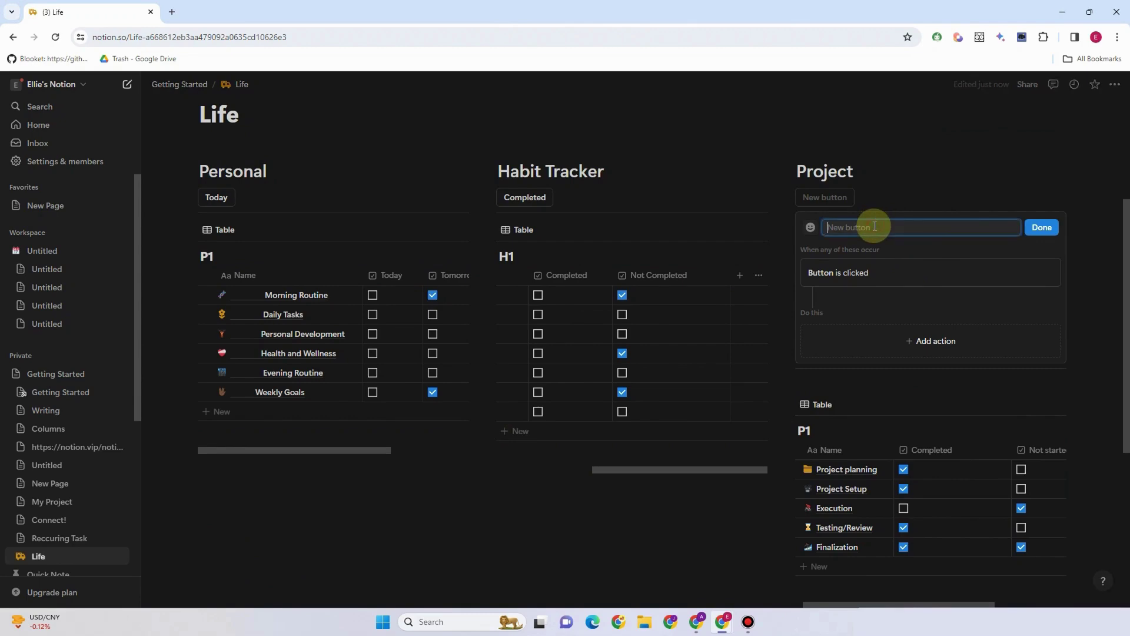
{"action": "type", "text": "Completed"}
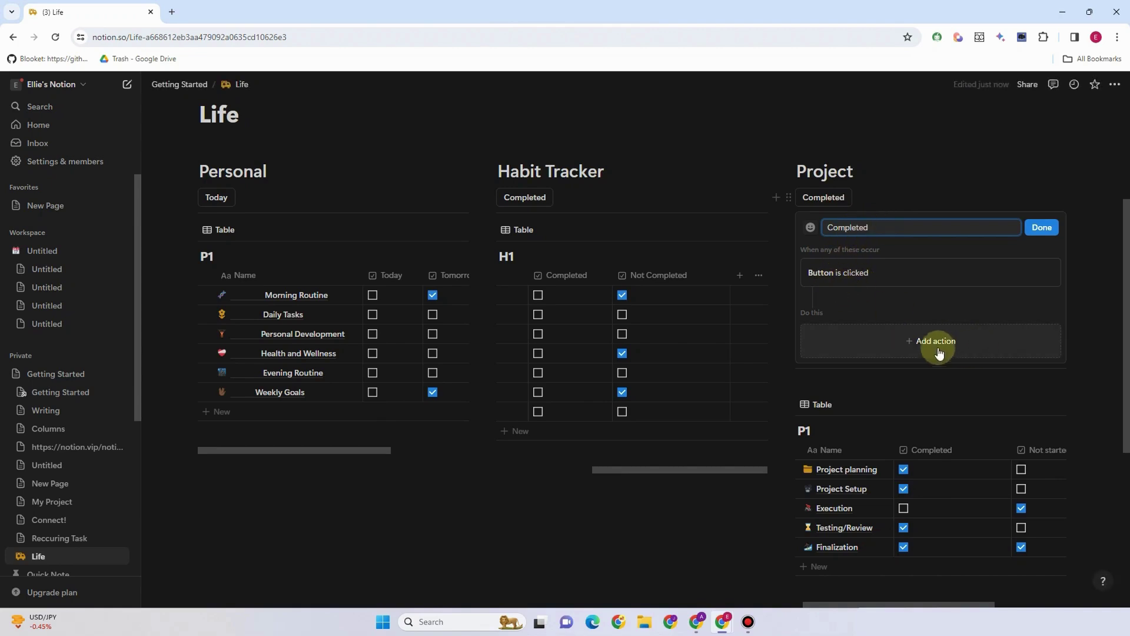
- Give the Project section's new button an action that edits all pages in the P1 database
{"action": "left_click", "coordinate": [916, 341]}
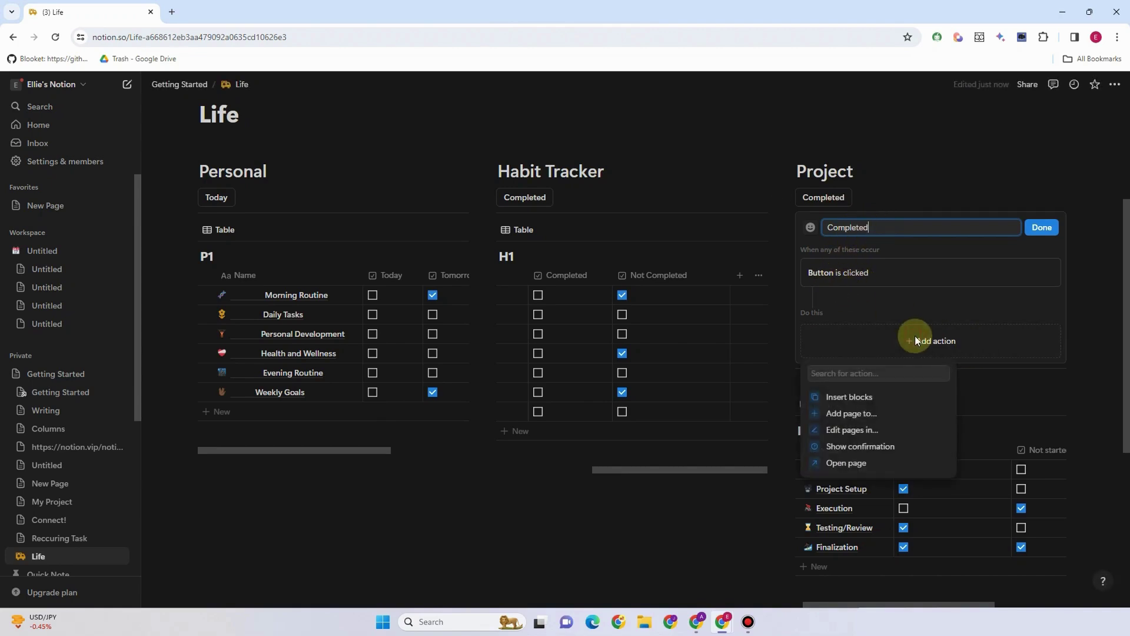
{"action": "left_click", "coordinate": [868, 431]}
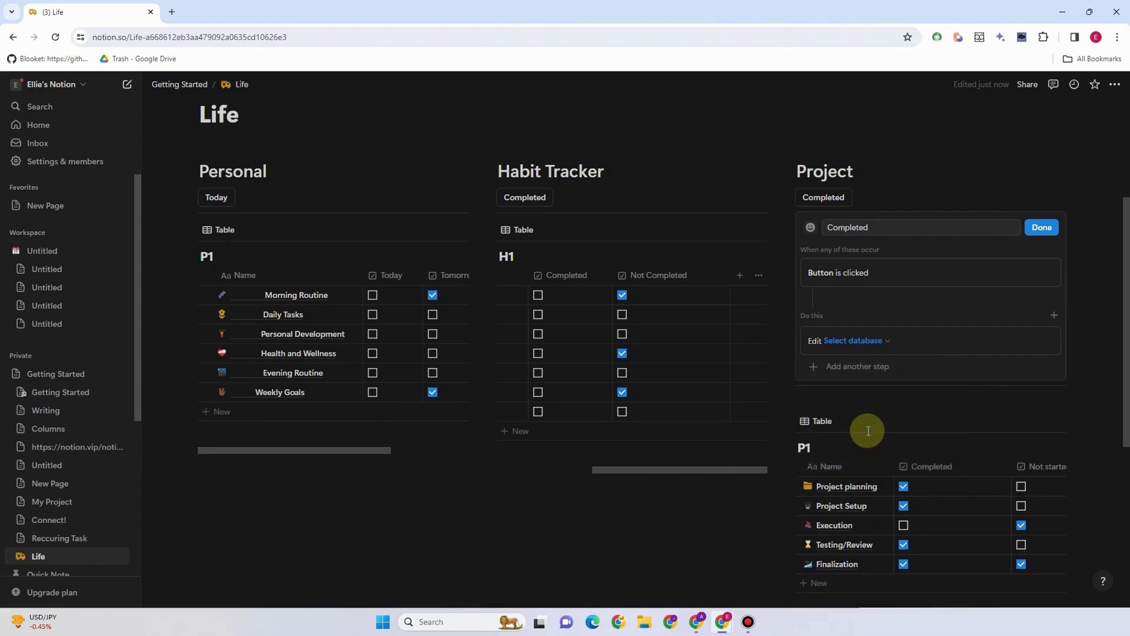
{"action": "left_click", "coordinate": [888, 341]}
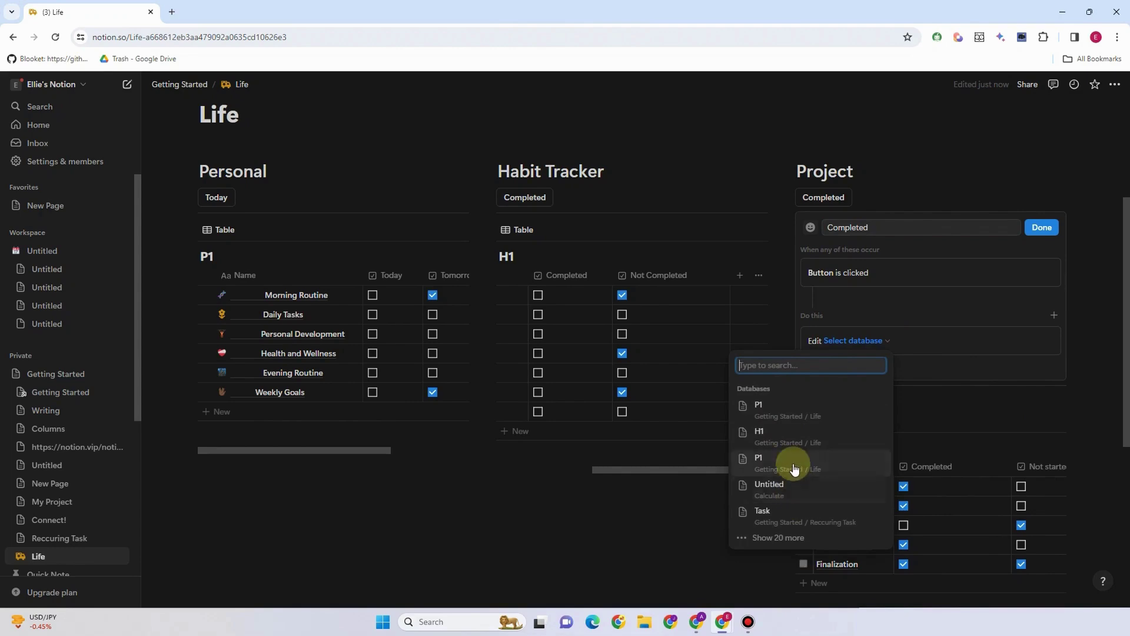
{"action": "left_click", "coordinate": [789, 409]}
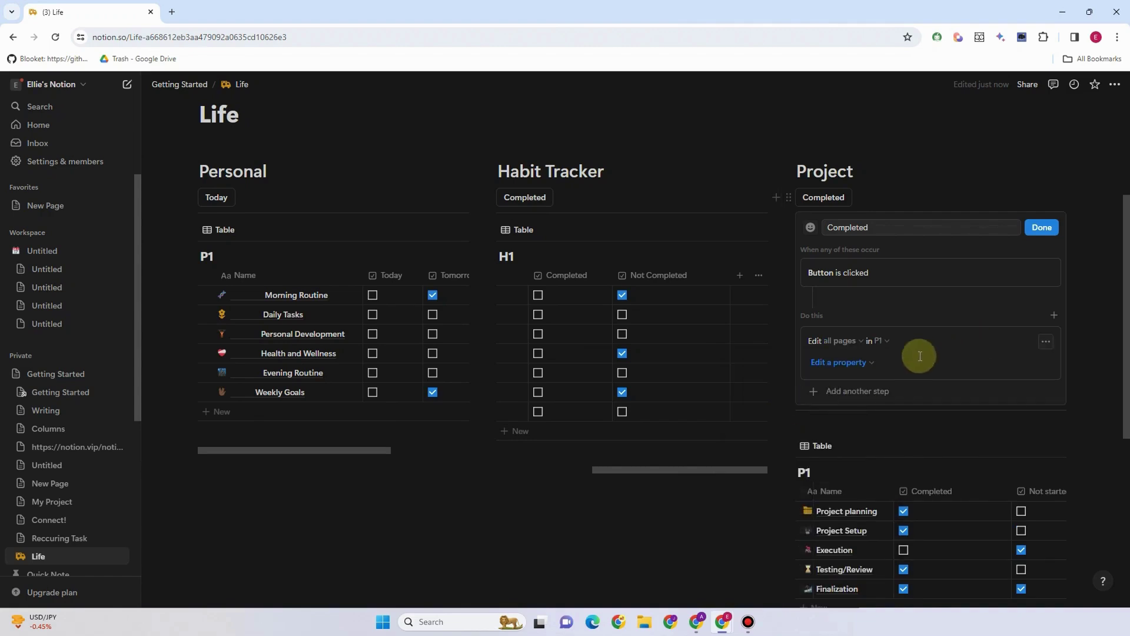
- Make the button's edit action set the Completed property to Unchecked and save the button
{"action": "left_click", "coordinate": [870, 368]}
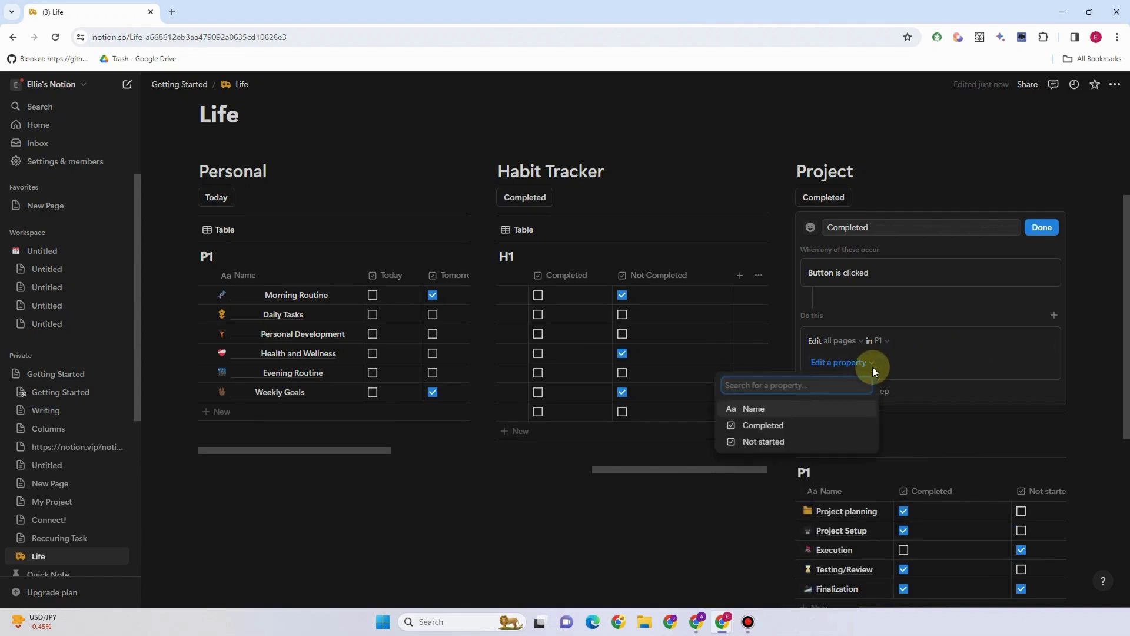
{"action": "left_click", "coordinate": [783, 426]}
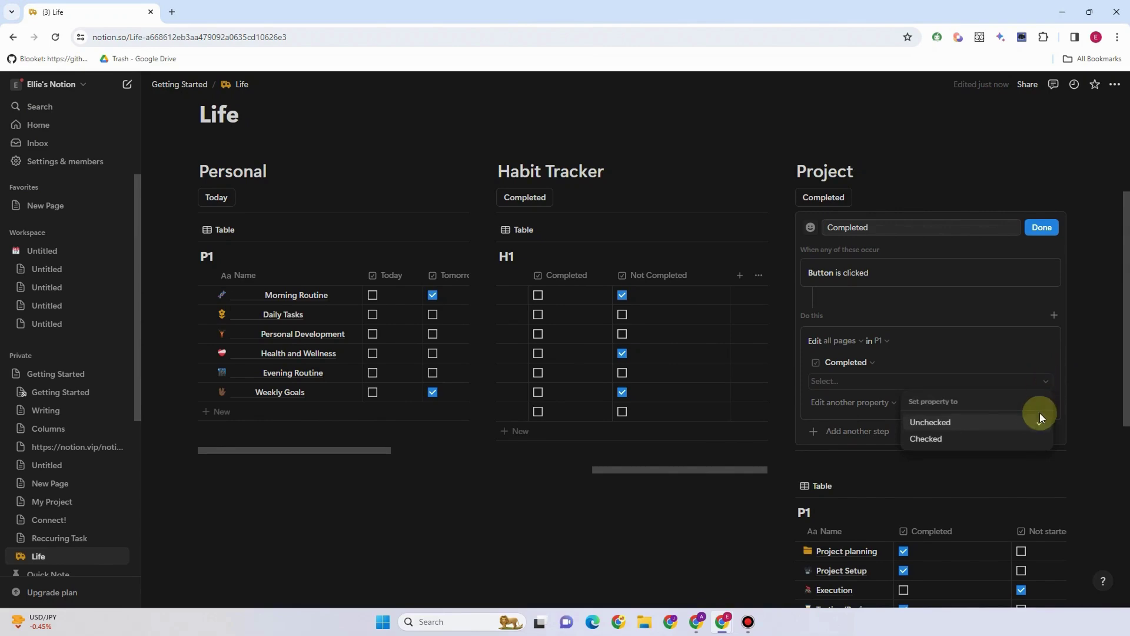
{"action": "left_click", "coordinate": [1037, 422]}
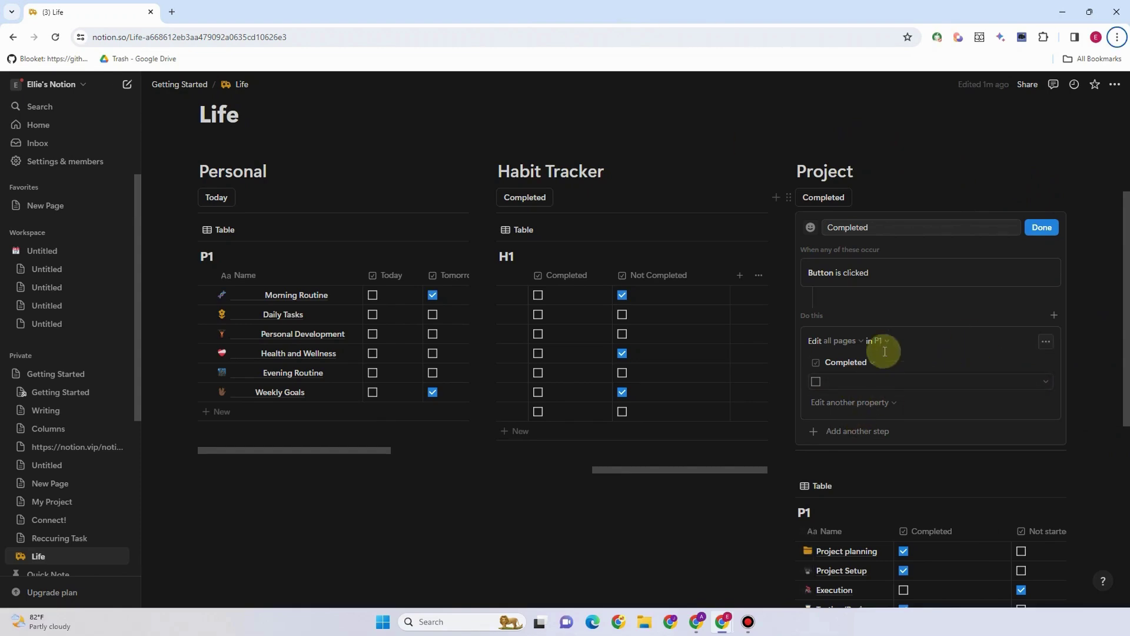
{"action": "left_click", "coordinate": [1053, 233]}
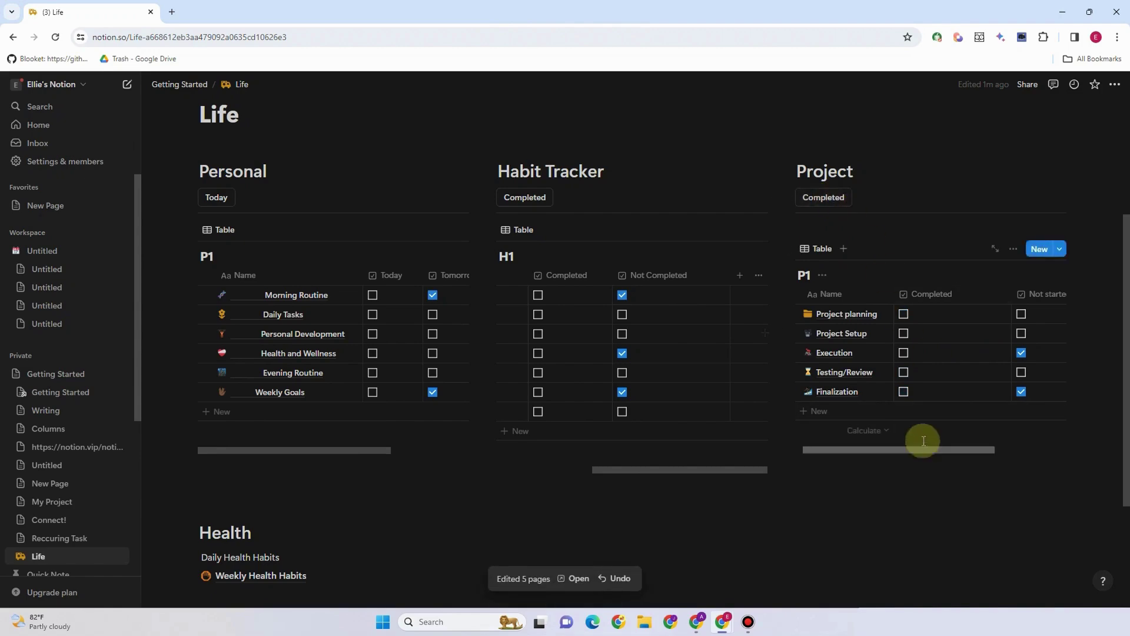
- Tick the Completed checkboxes of all five projects and run the Project section's Completed button to clear them
{"action": "left_click", "coordinate": [903, 391]}
{"action": "left_click", "coordinate": [903, 372]}
{"action": "left_click", "coordinate": [903, 353]}
{"action": "left_click", "coordinate": [904, 333]}
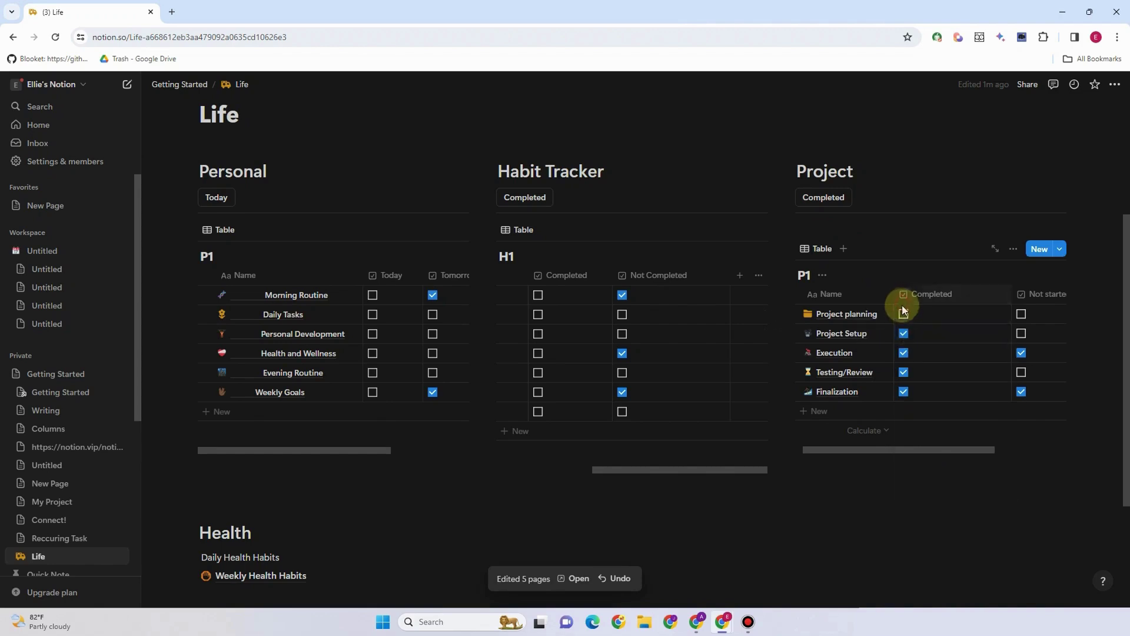
{"action": "left_click", "coordinate": [907, 294]}
{"action": "left_click", "coordinate": [904, 318]}
{"action": "left_click", "coordinate": [904, 315]}
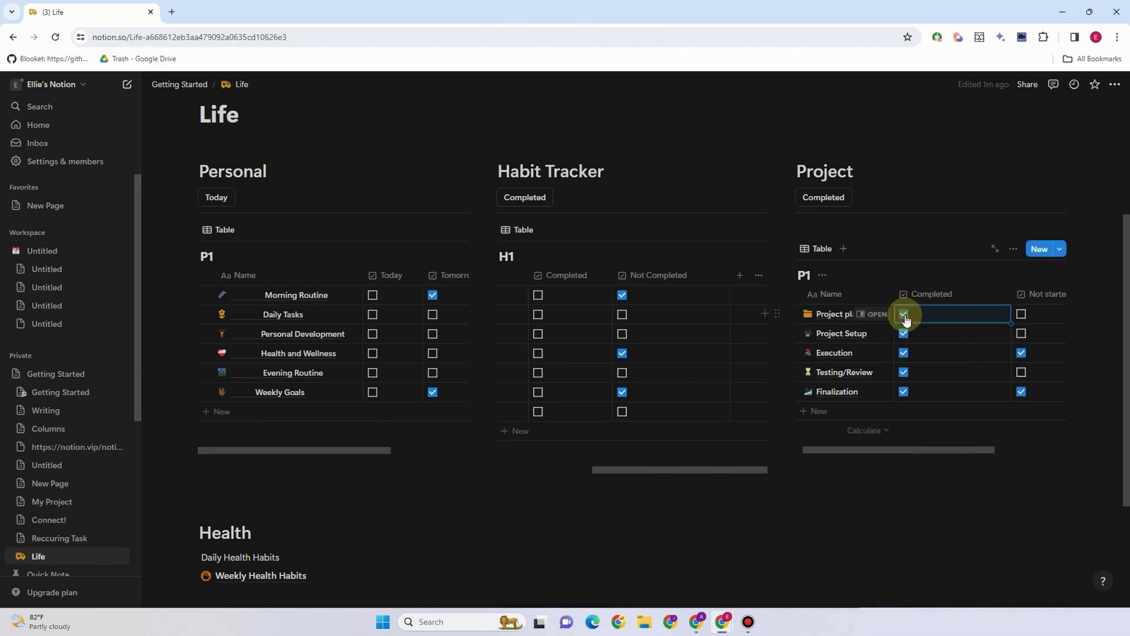
{"action": "left_click", "coordinate": [827, 203]}
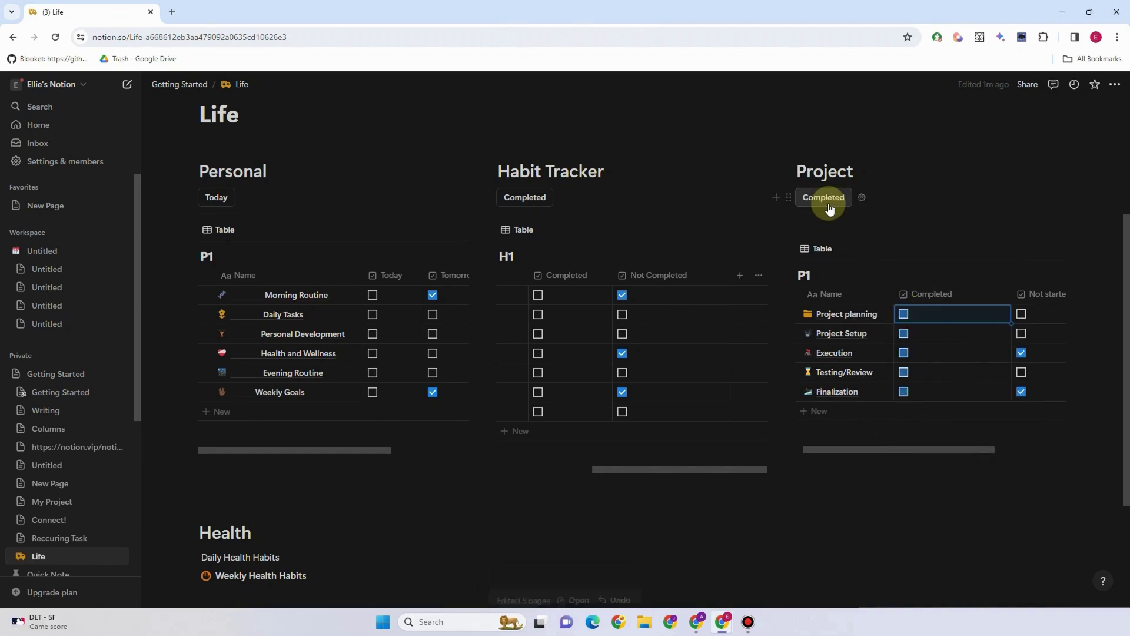
- Reconfigure the Project section's Completed button to set Not started to Unchecked, save it, and toggle Project planning's Not started checkbox
{"action": "left_click", "coordinate": [862, 198]}
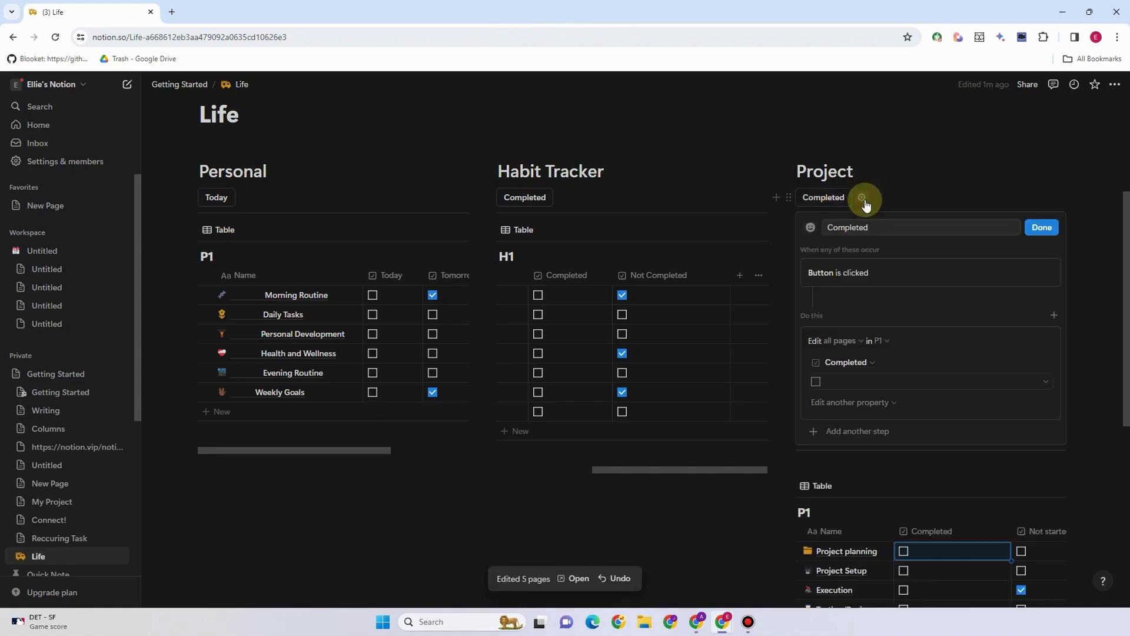
{"action": "left_click", "coordinate": [867, 362]}
{"action": "left_click", "coordinate": [804, 431]}
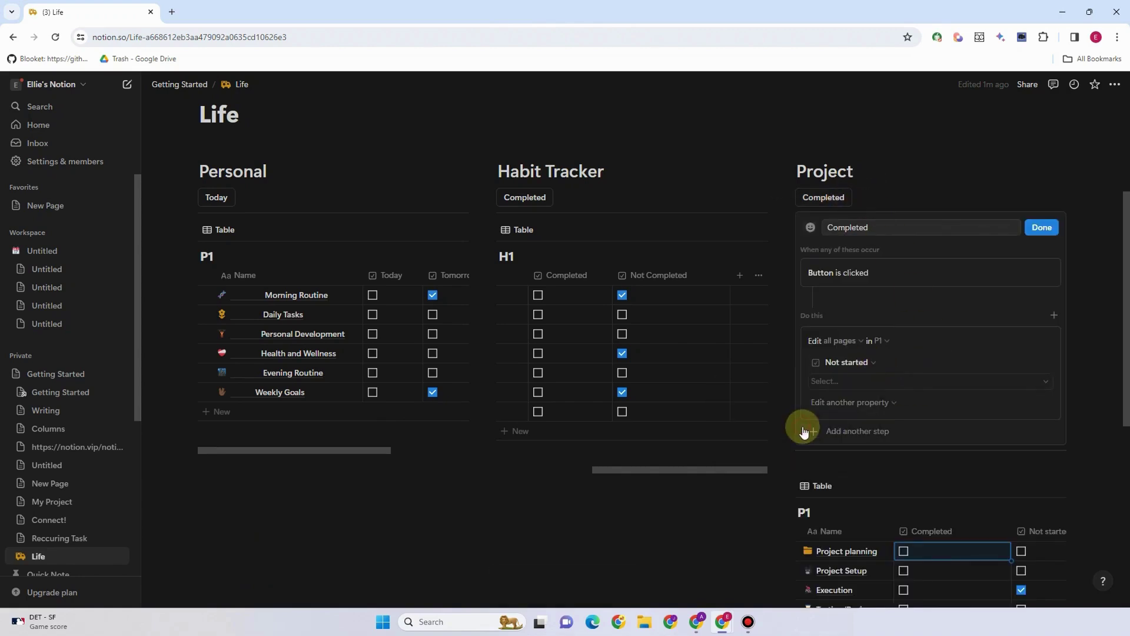
{"action": "left_click", "coordinate": [1045, 387]}
{"action": "left_click", "coordinate": [982, 422]}
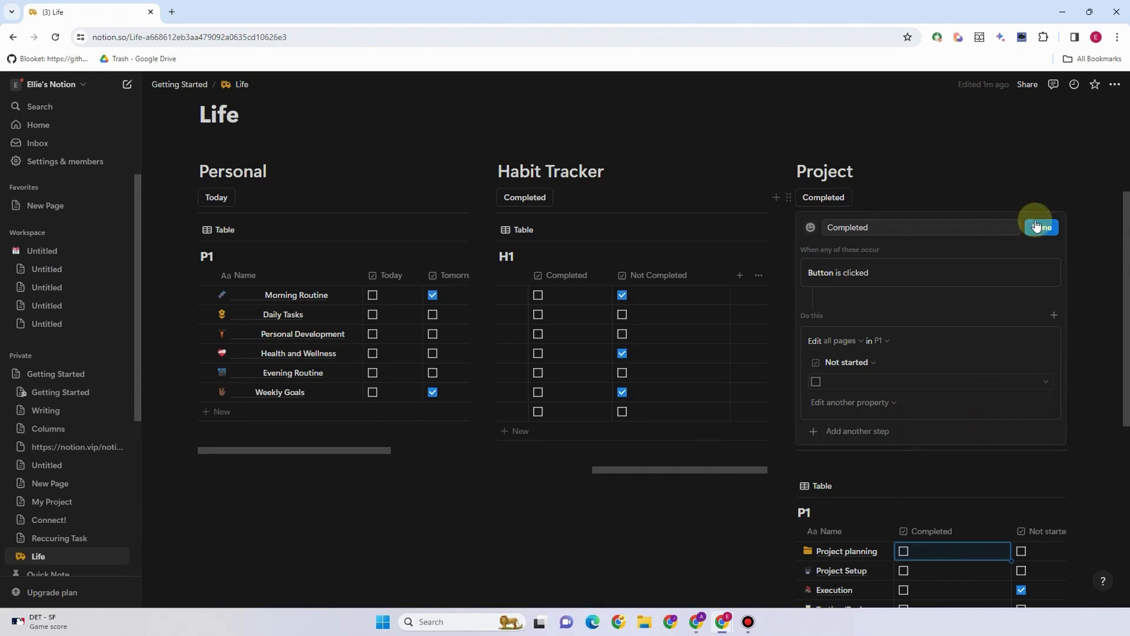
{"action": "left_click", "coordinate": [1041, 227]}
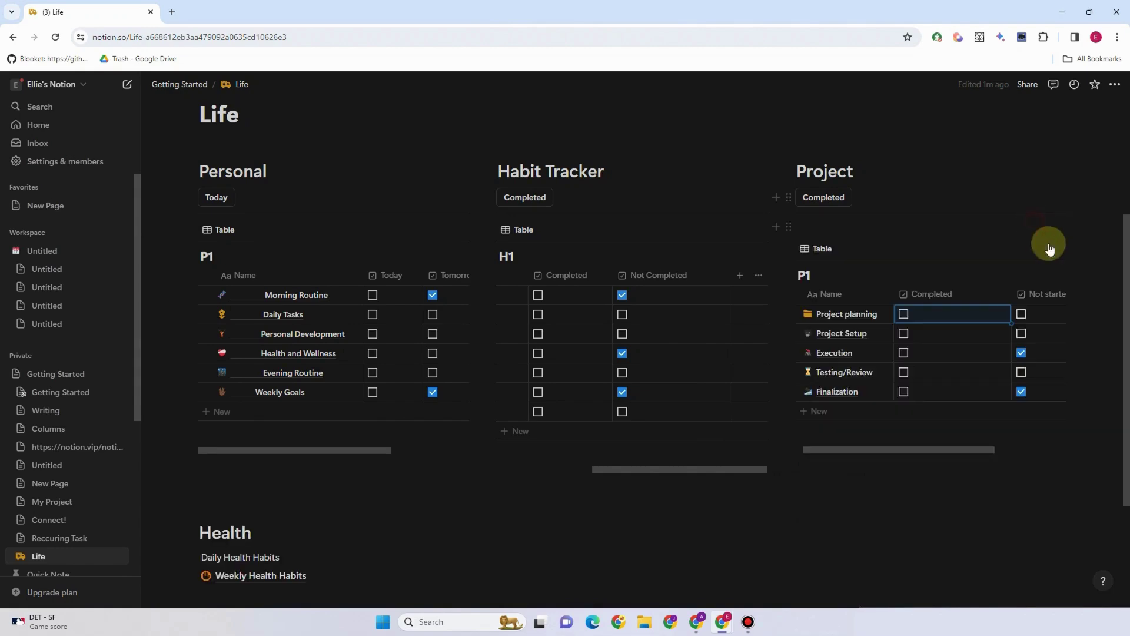
{"action": "left_click", "coordinate": [1021, 315]}
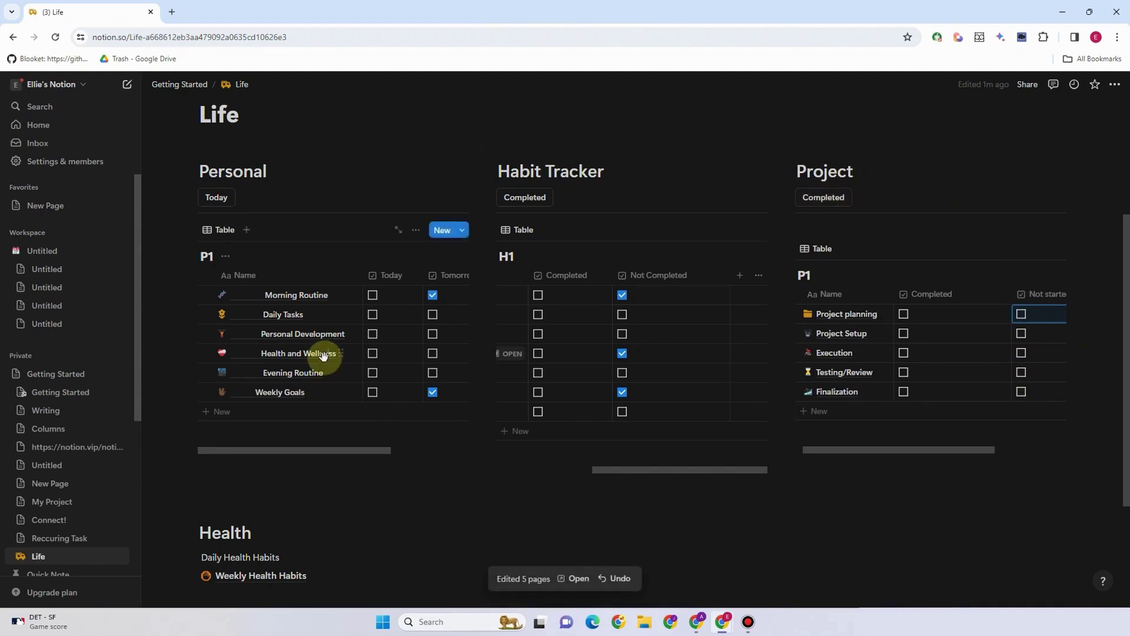
- Tick the Today checkboxes of all six rows in the Personal table, from Morning Routine to Weekly Goals
{"action": "left_click", "coordinate": [372, 295]}
{"action": "left_click", "coordinate": [373, 314]}
{"action": "left_click", "coordinate": [372, 334]}
{"action": "left_click", "coordinate": [373, 353]}
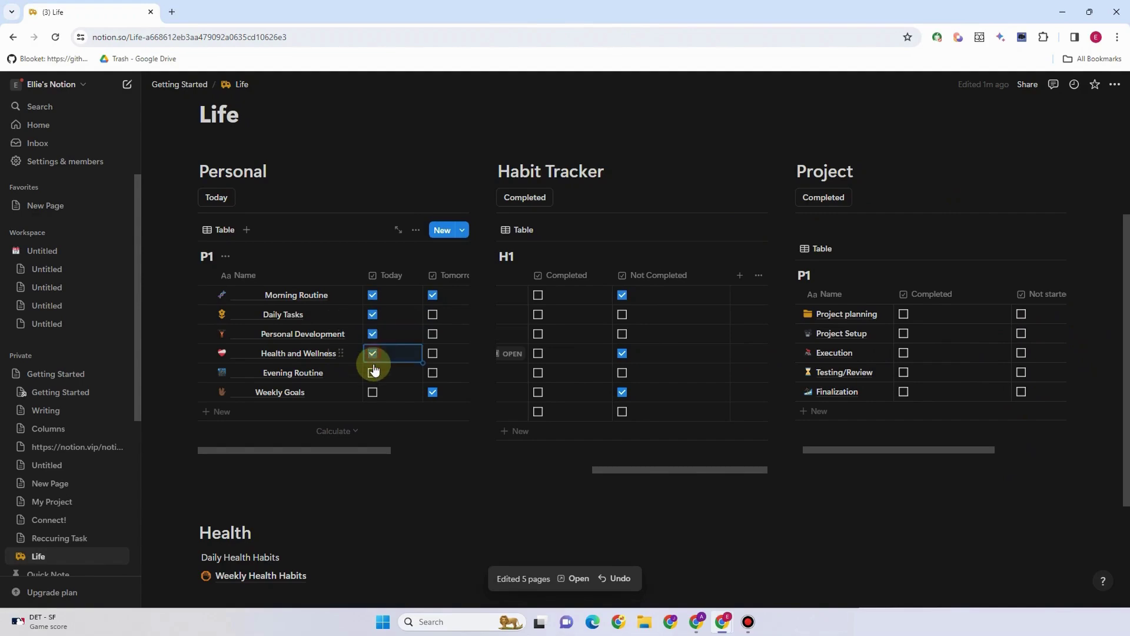
{"action": "left_click", "coordinate": [373, 373]}
{"action": "left_click", "coordinate": [373, 392]}
- Tick the Completed checkboxes of all seven rows in the Habit Tracker table
{"action": "left_click", "coordinate": [538, 295]}
{"action": "left_click", "coordinate": [538, 315]}
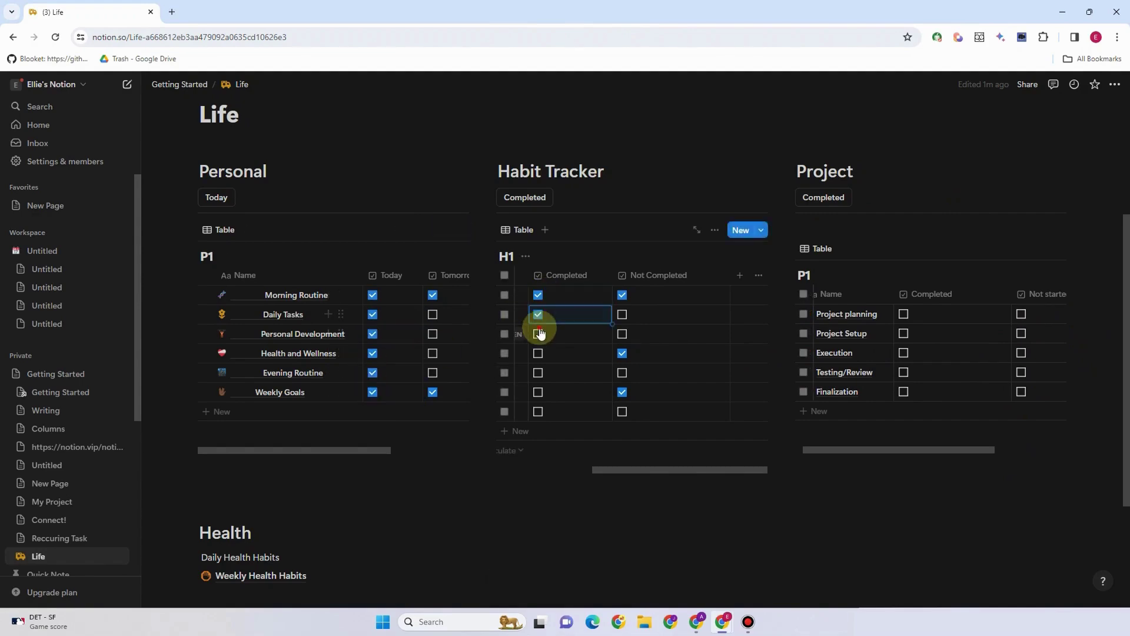
{"action": "left_click", "coordinate": [538, 334]}
{"action": "left_click", "coordinate": [537, 353]}
{"action": "left_click", "coordinate": [538, 373]}
{"action": "left_click", "coordinate": [538, 392]}
{"action": "left_click", "coordinate": [538, 411]}
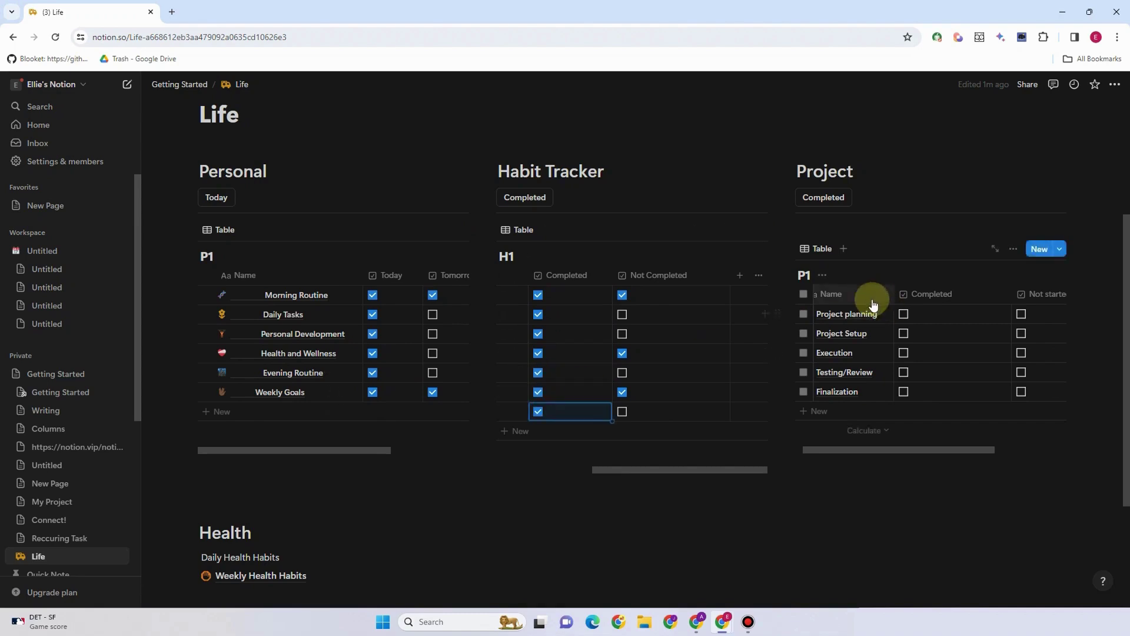
- Tick Completed for Project planning, Project Setup and Execution, and run the Personal table's Today button
{"action": "left_click", "coordinate": [903, 313]}
{"action": "left_click", "coordinate": [904, 334]}
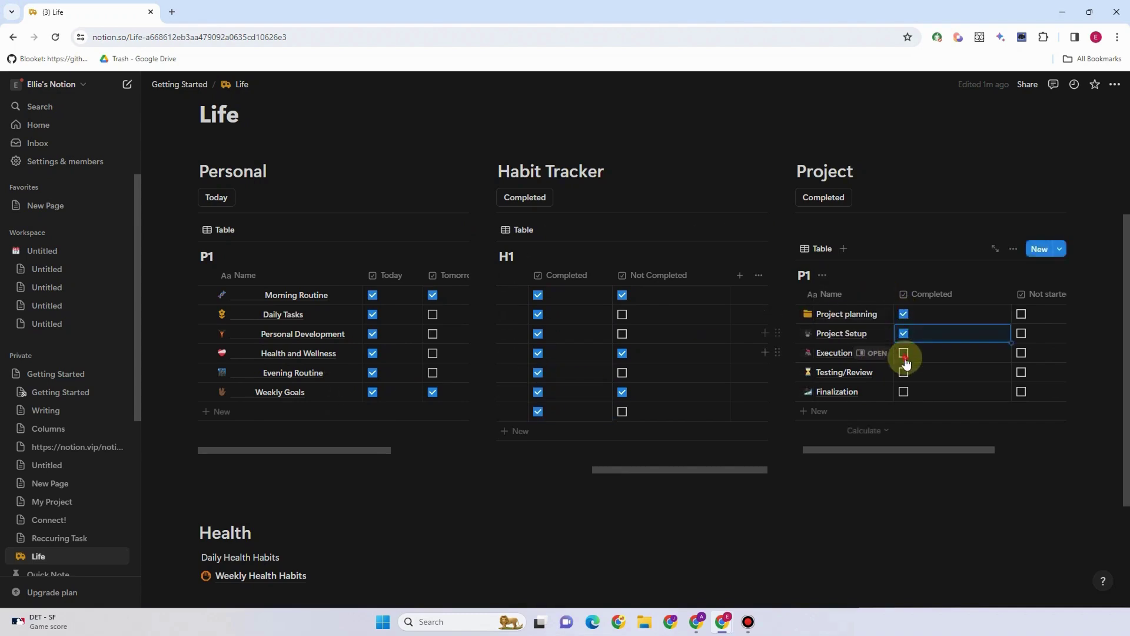
{"action": "left_click", "coordinate": [904, 352]}
{"action": "left_click", "coordinate": [903, 372]}
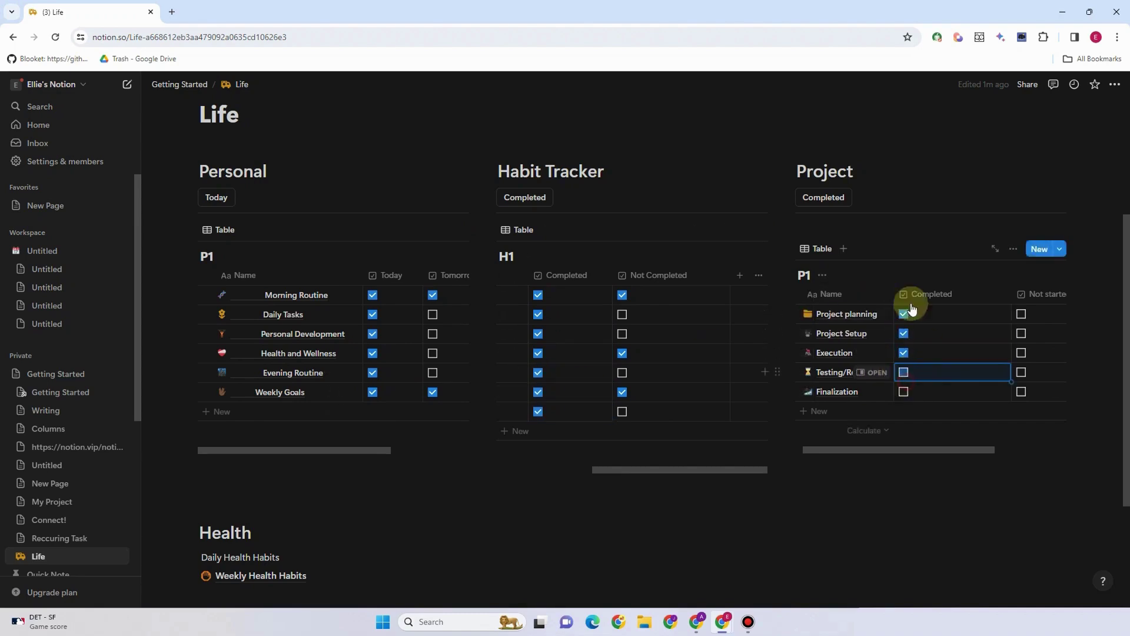
{"action": "left_click", "coordinate": [226, 199]}
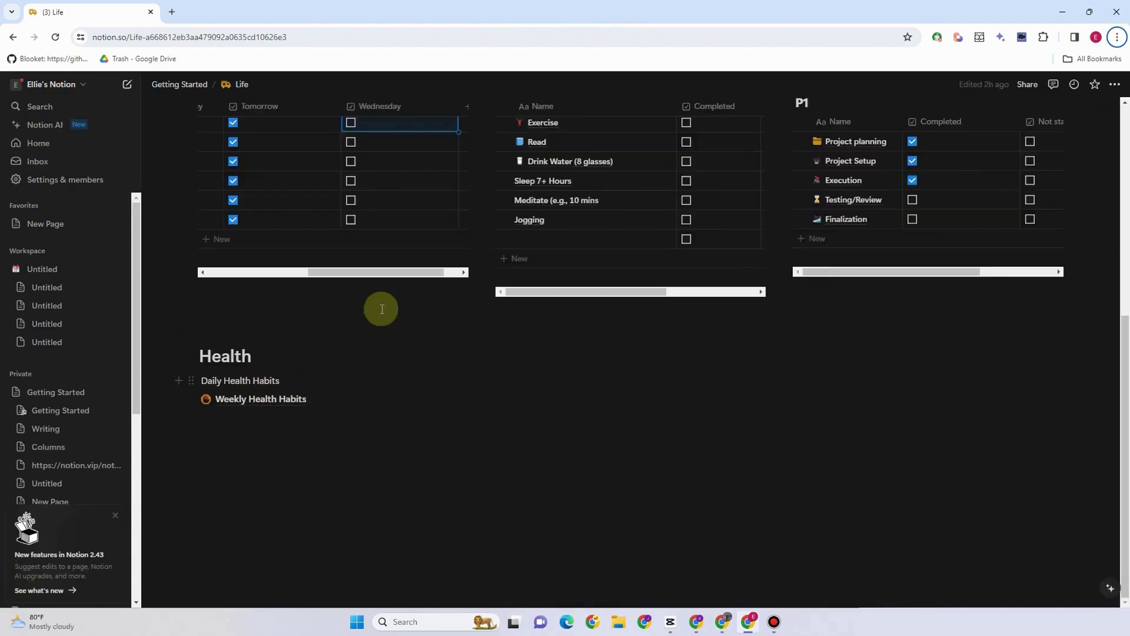
- View the Weekly Health Habits page and return to the Life page
{"action": "left_click", "coordinate": [271, 397]}
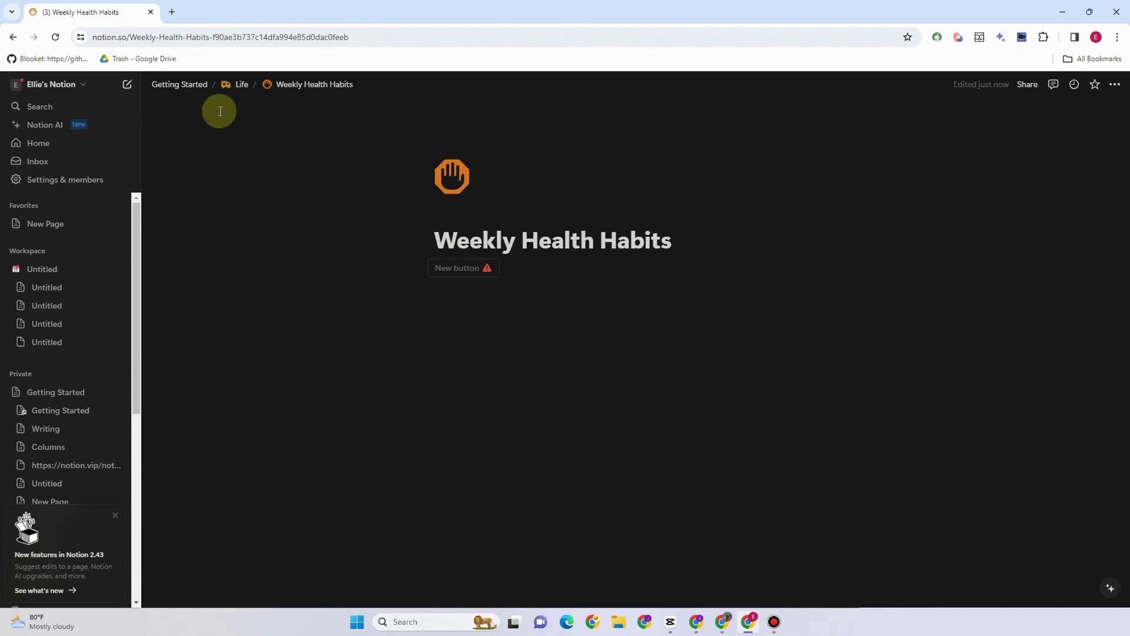
{"action": "left_click", "coordinate": [237, 84]}
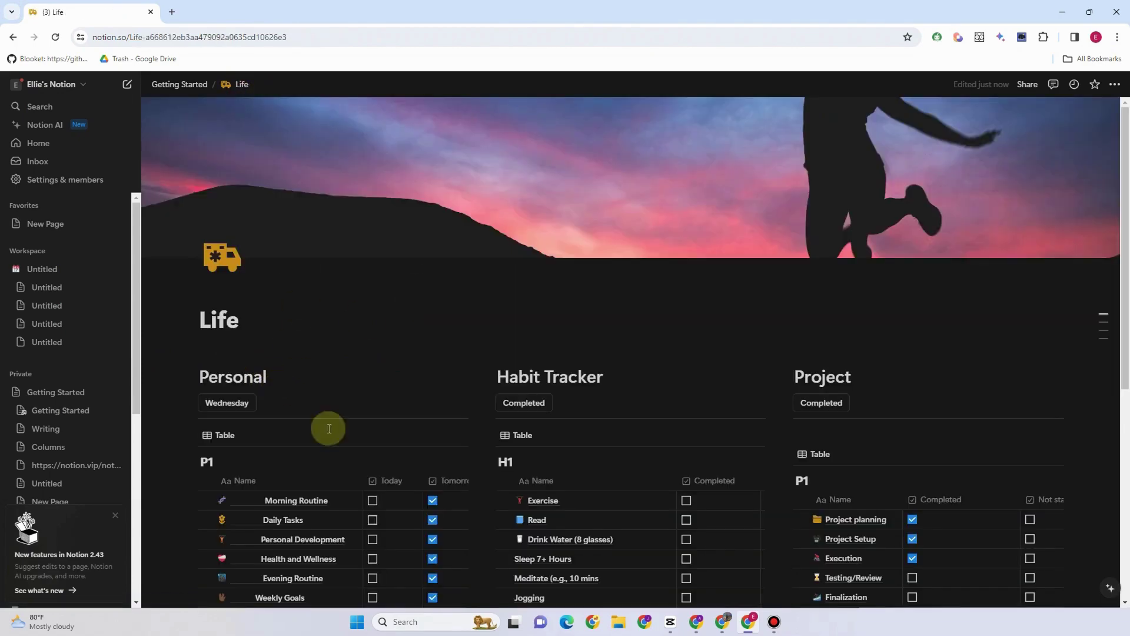
- Delete the Daily Health Habits line under the Health heading, and return to the Life page after viewing Weekly Health Habits
{"action": "scroll", "coordinate": [395, 504], "scroll_direction": "down", "scroll_amount": 5}
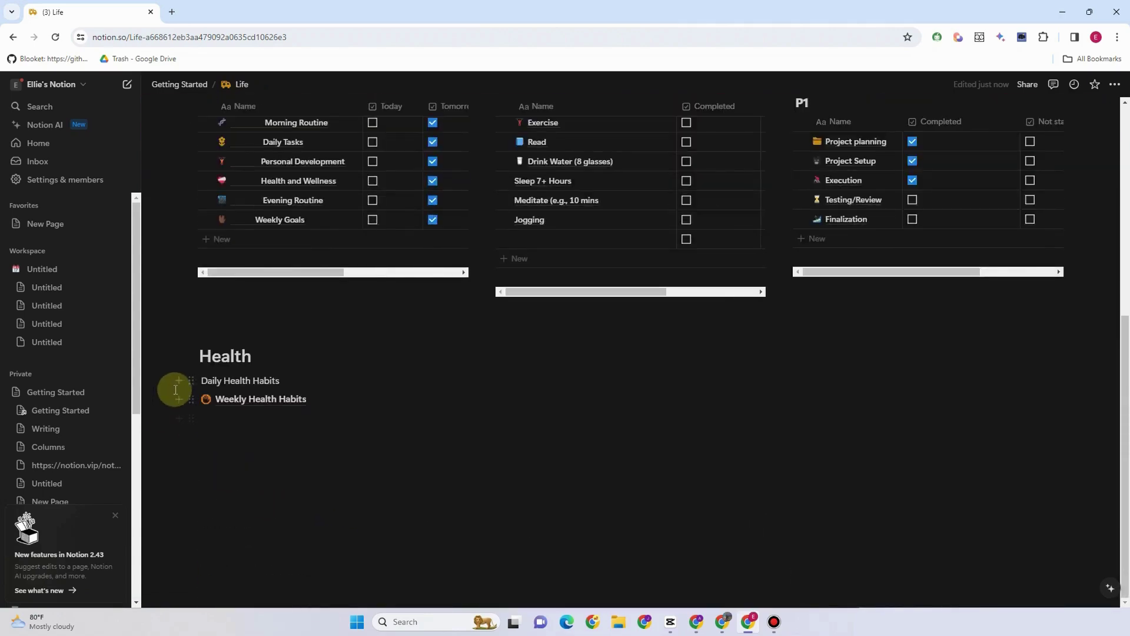
{"action": "left_click", "coordinate": [190, 381]}
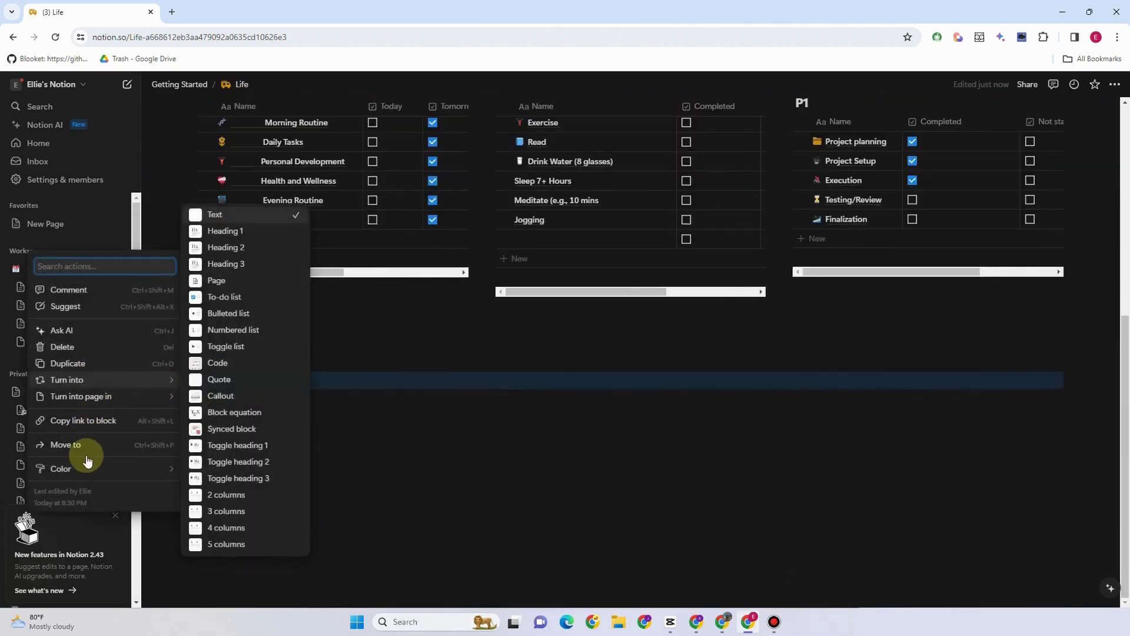
{"action": "key", "text": "Delete"}
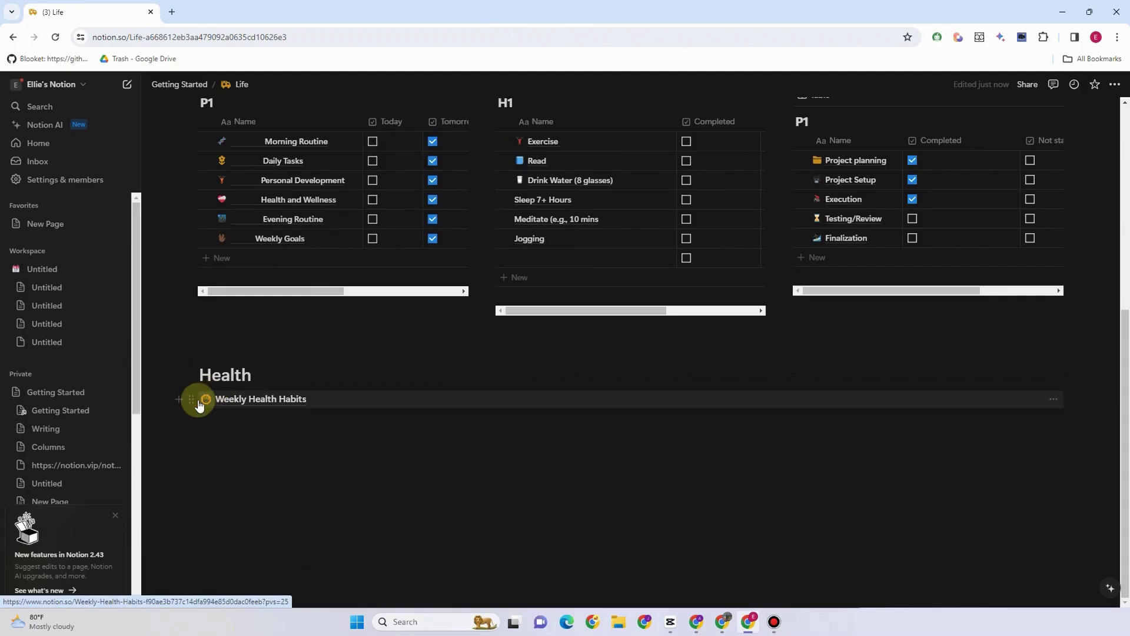
{"action": "left_click", "coordinate": [198, 404]}
{"action": "left_click", "coordinate": [238, 84]}
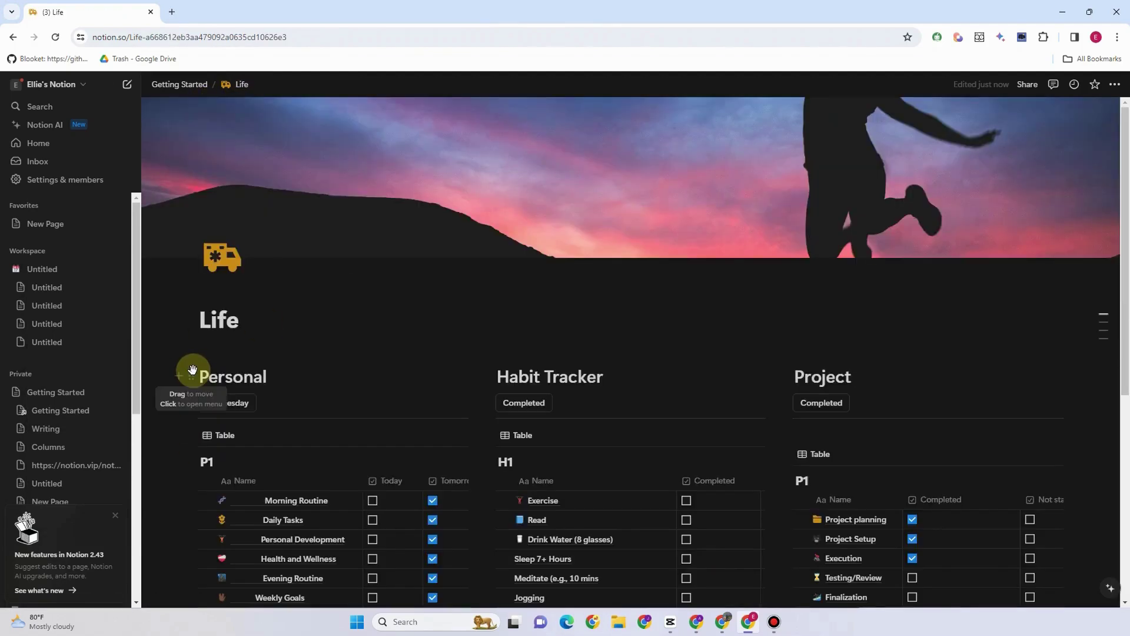
- Insert an inline table database on the empty line under the Health heading
{"action": "scroll", "coordinate": [195, 389], "scroll_direction": "down", "scroll_amount": 5}
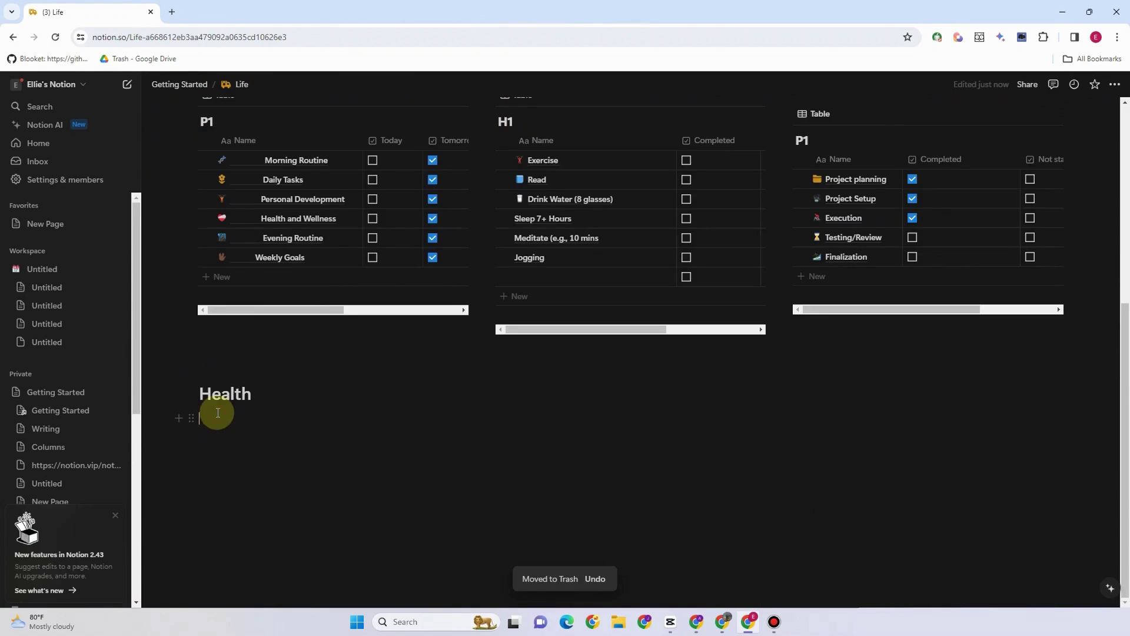
{"action": "type", "text": "/"}
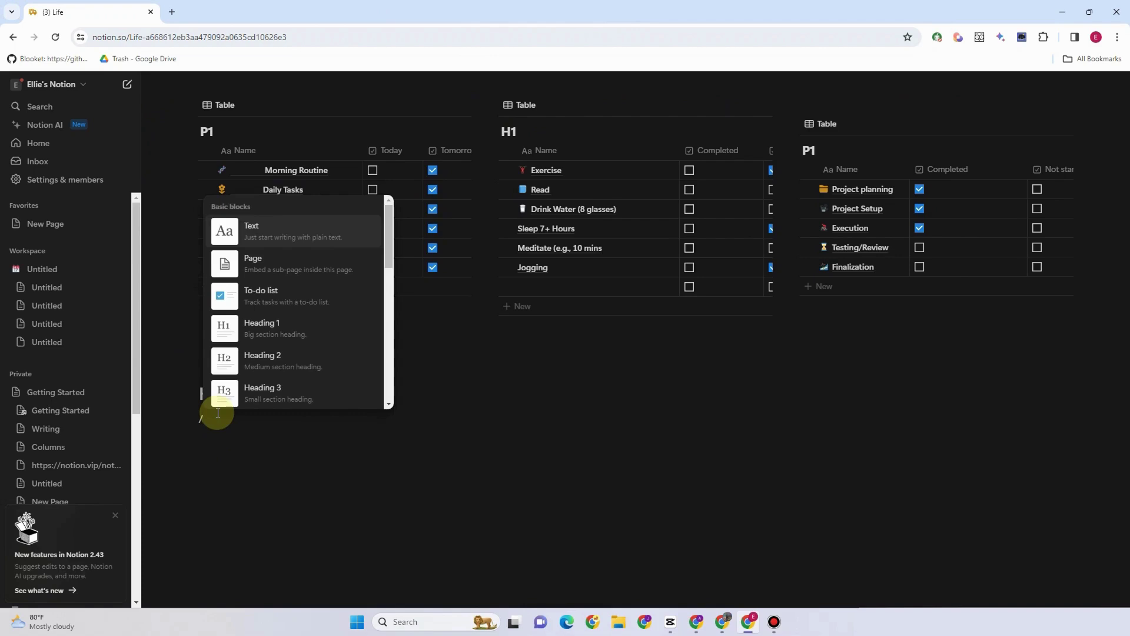
{"action": "type", "text": "in"}
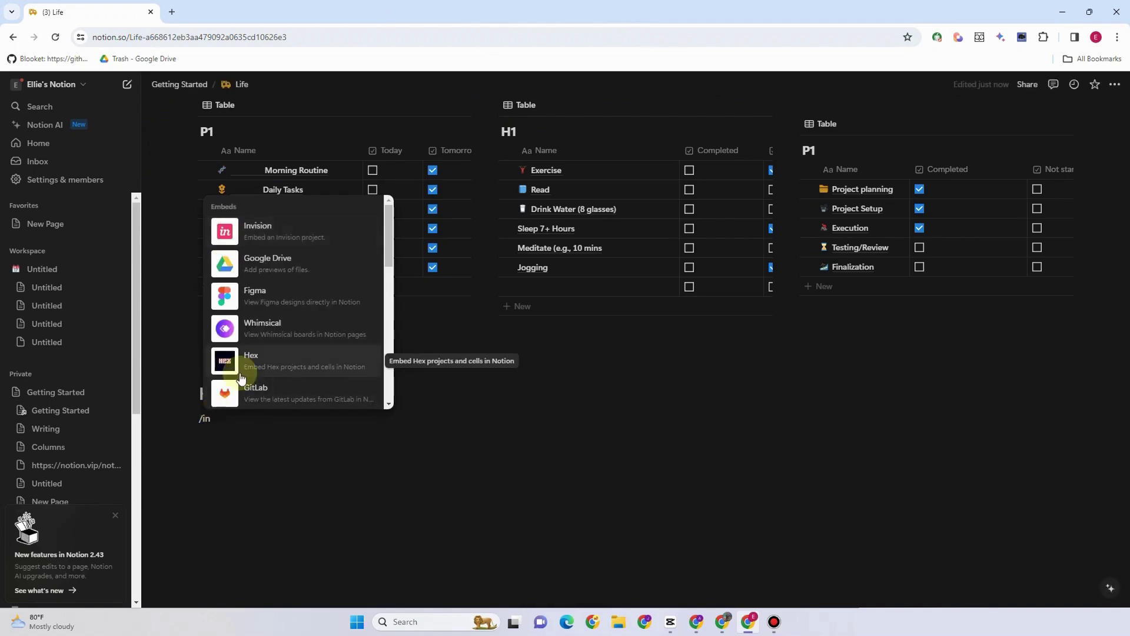
{"action": "scroll", "coordinate": [222, 383], "scroll_direction": "down", "scroll_amount": 5}
{"action": "left_click", "coordinate": [290, 222]}
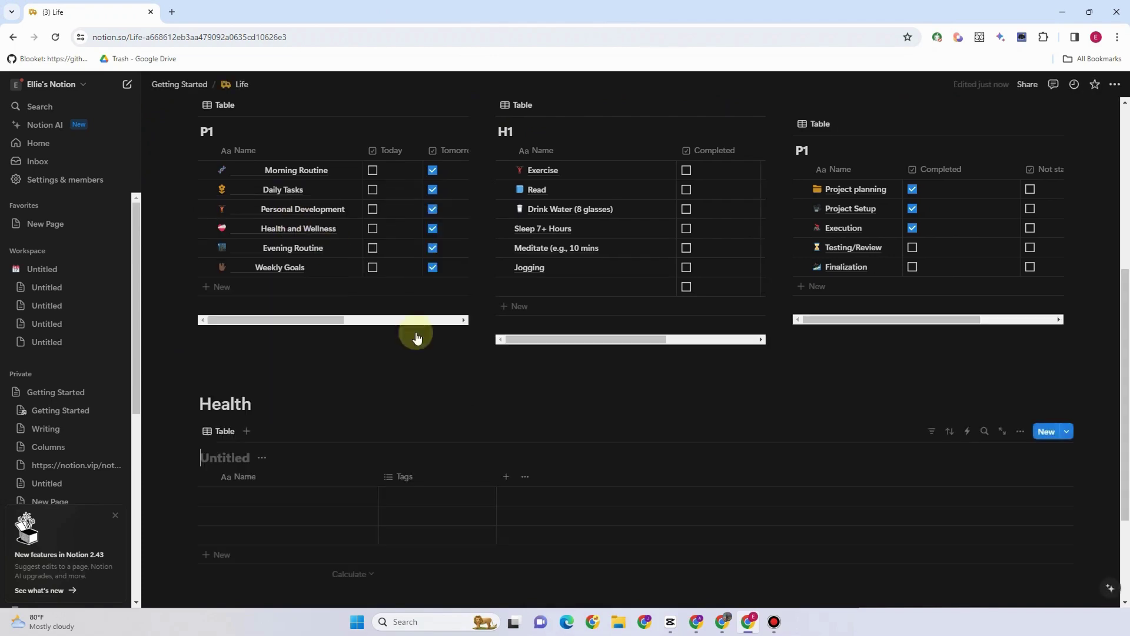
- Title the new table Health and name its rows Daily, Weekly, Monthly, Quarterly and Annual Health Habits, and Preventive Care
{"action": "left_click", "coordinate": [250, 457]}
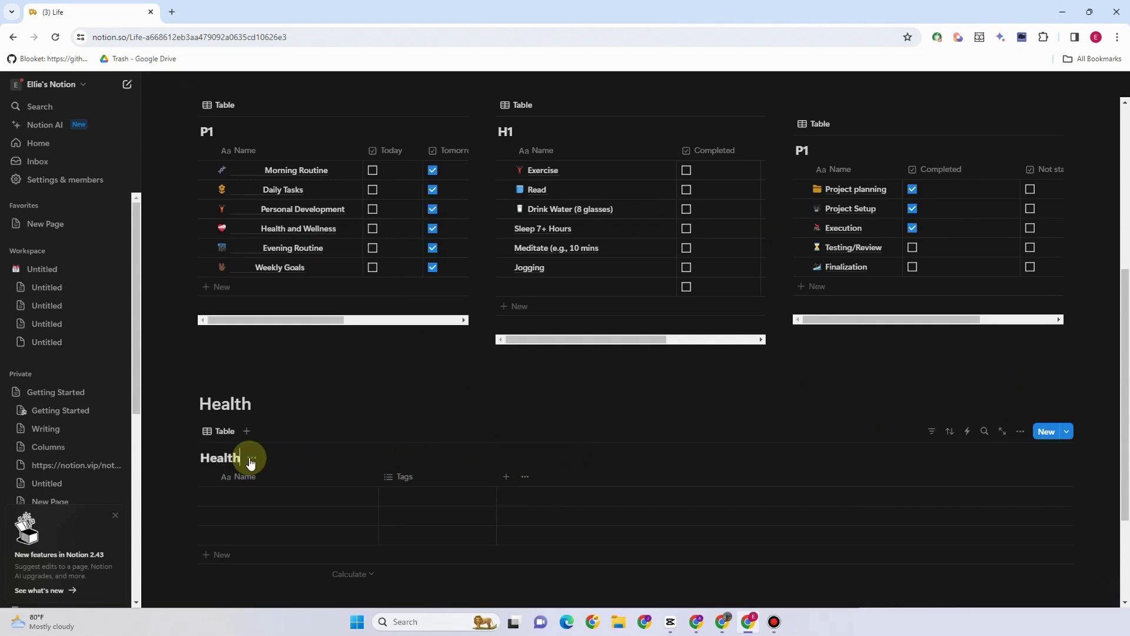
{"action": "left_click", "coordinate": [250, 511]}
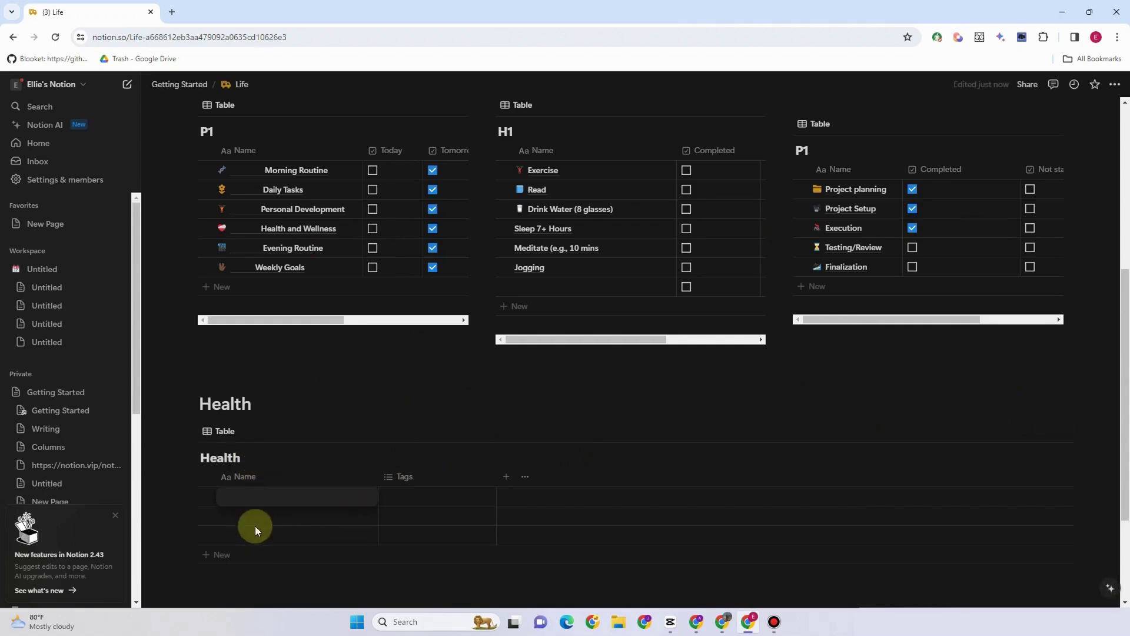
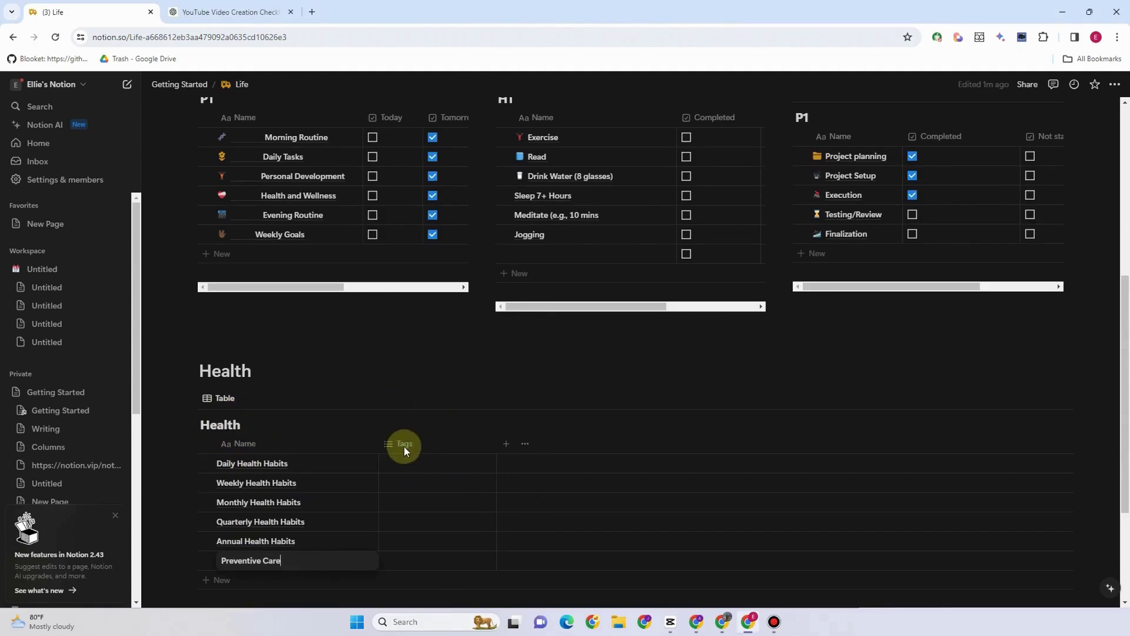
{"action": "key", "text": "Escape"}
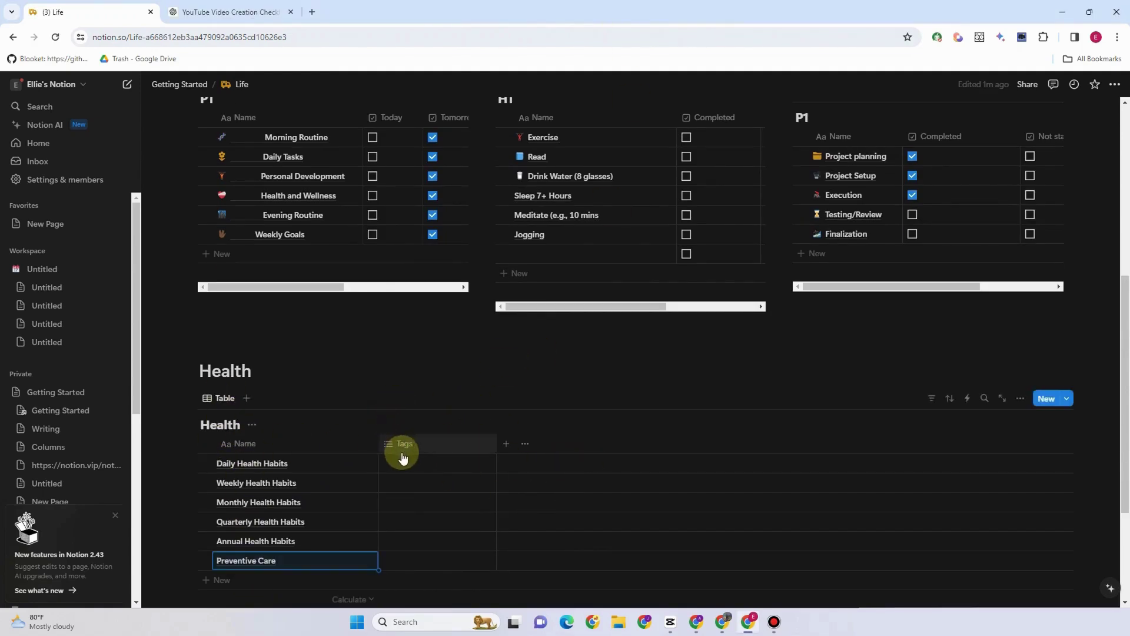
- Rename the Health table's Tags property as Date and change its type to Date
{"action": "left_click", "coordinate": [395, 449]}
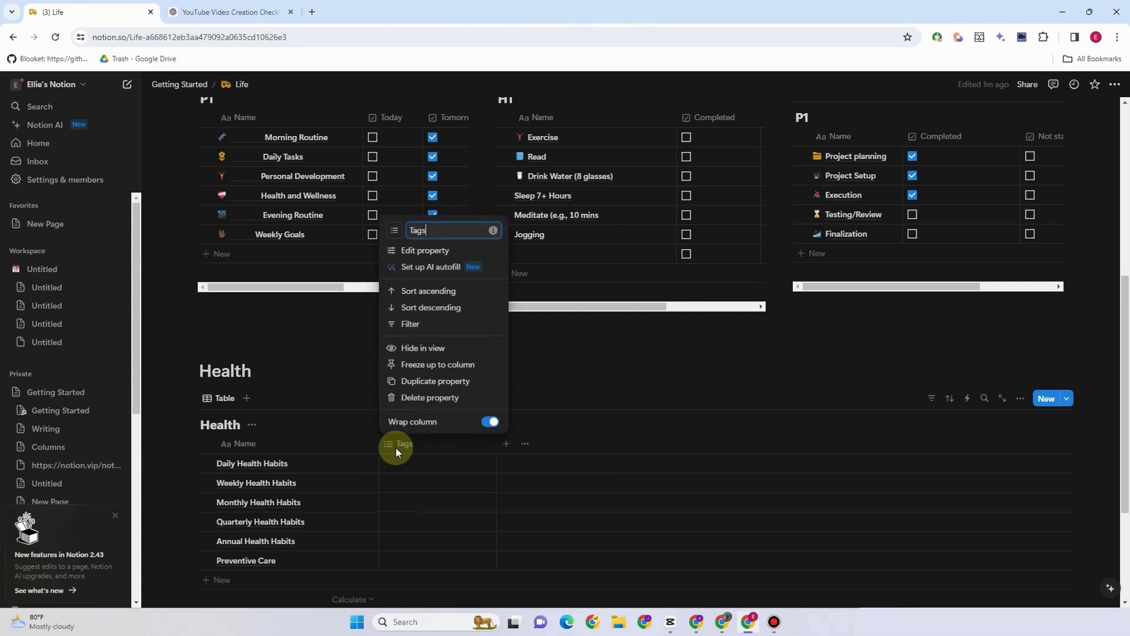
{"action": "left_click", "coordinate": [435, 253]}
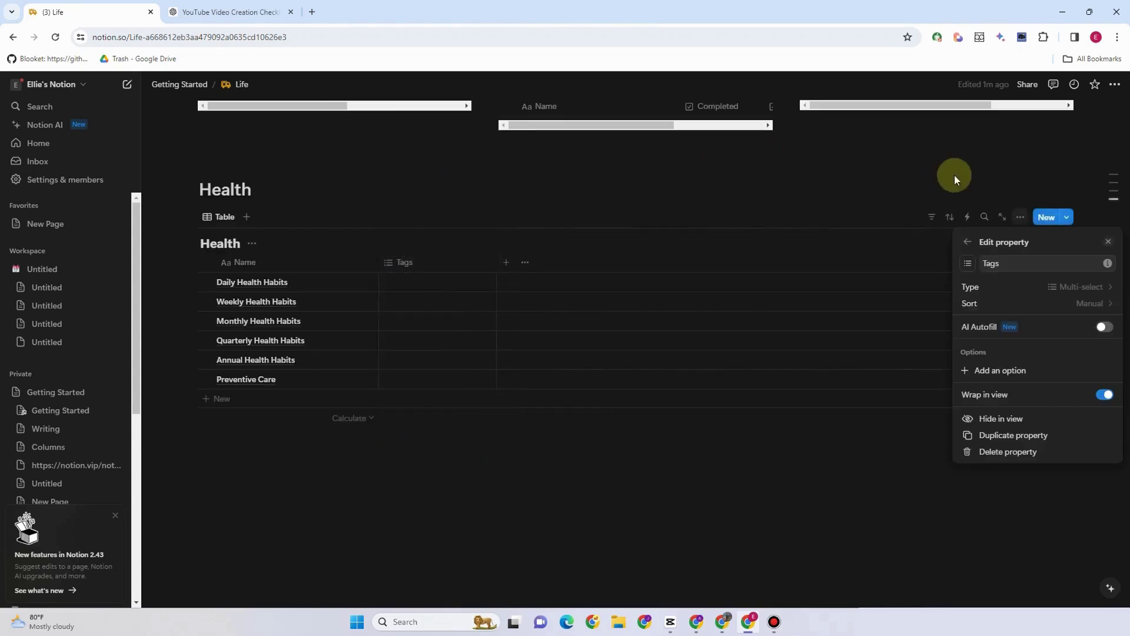
{"action": "type", "text": "Date"}
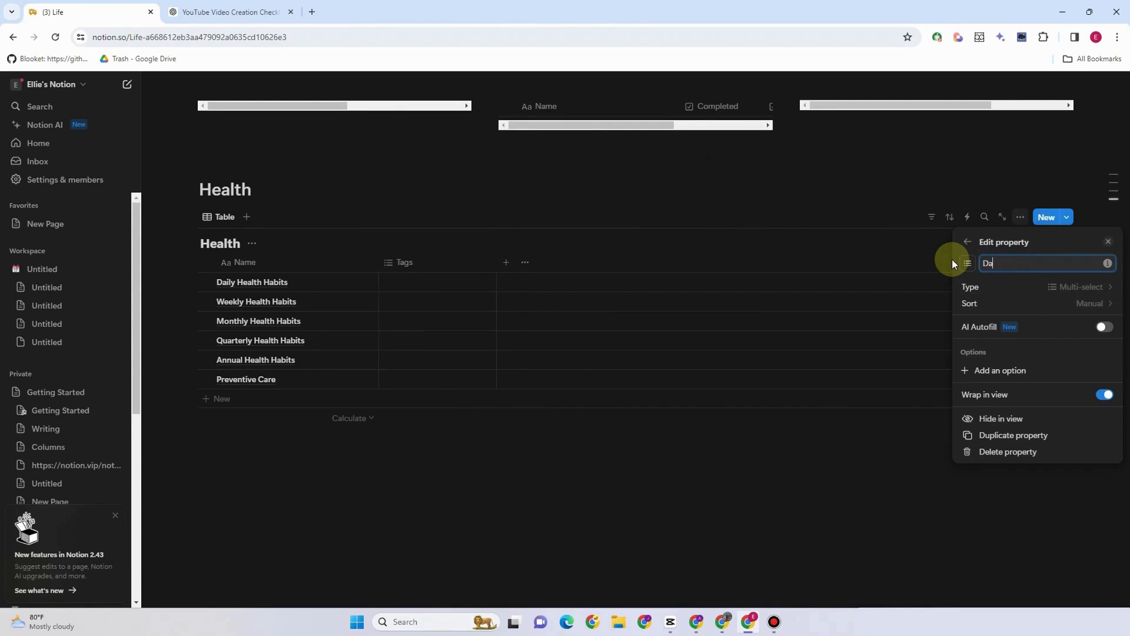
{"action": "left_click", "coordinate": [1067, 286]}
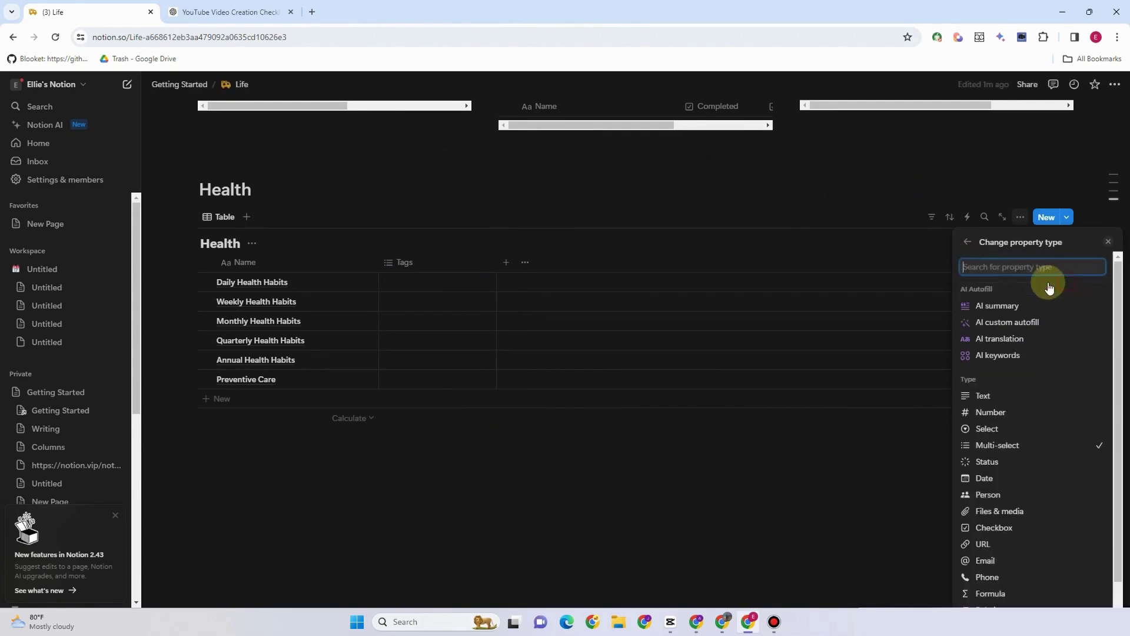
{"action": "type", "text": "date"}
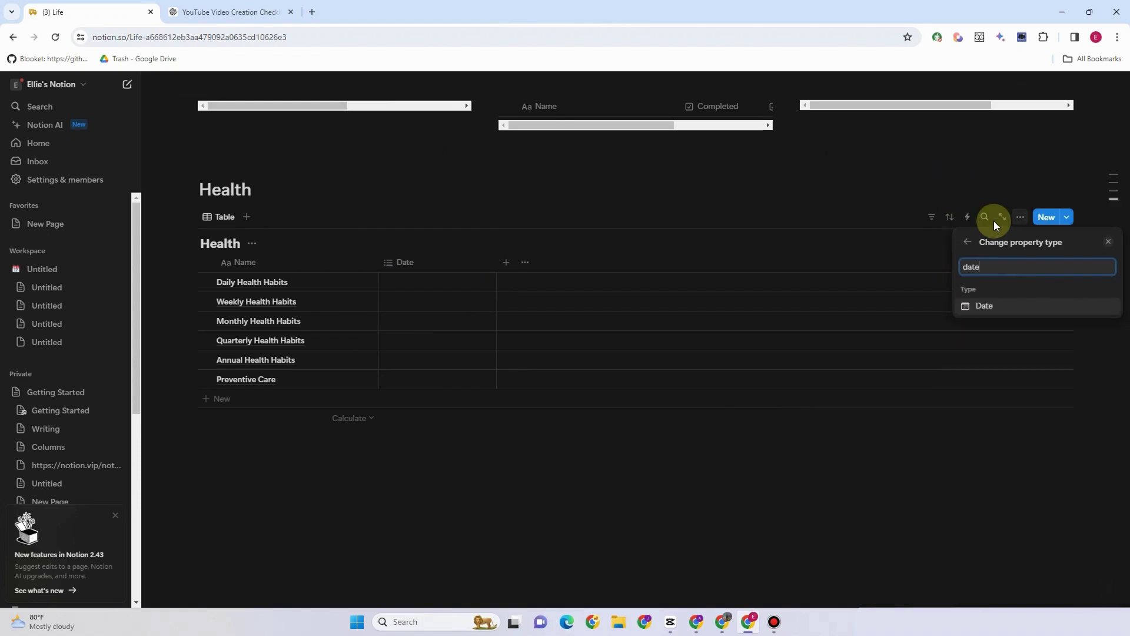
{"action": "left_click", "coordinate": [999, 306]}
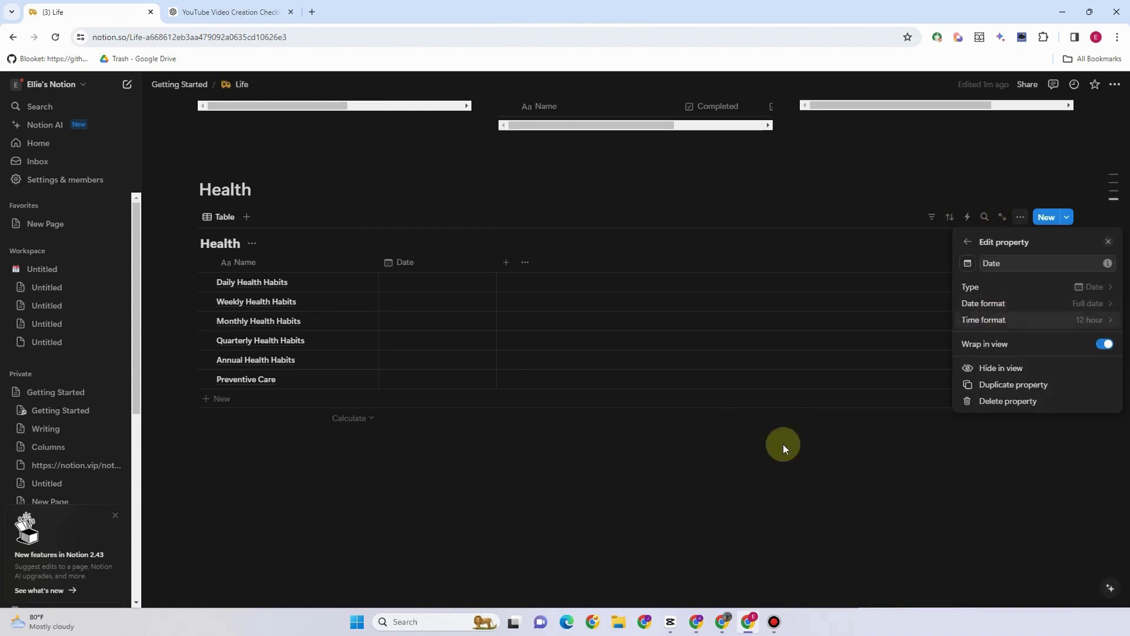
{"action": "left_click", "coordinate": [1070, 289]}
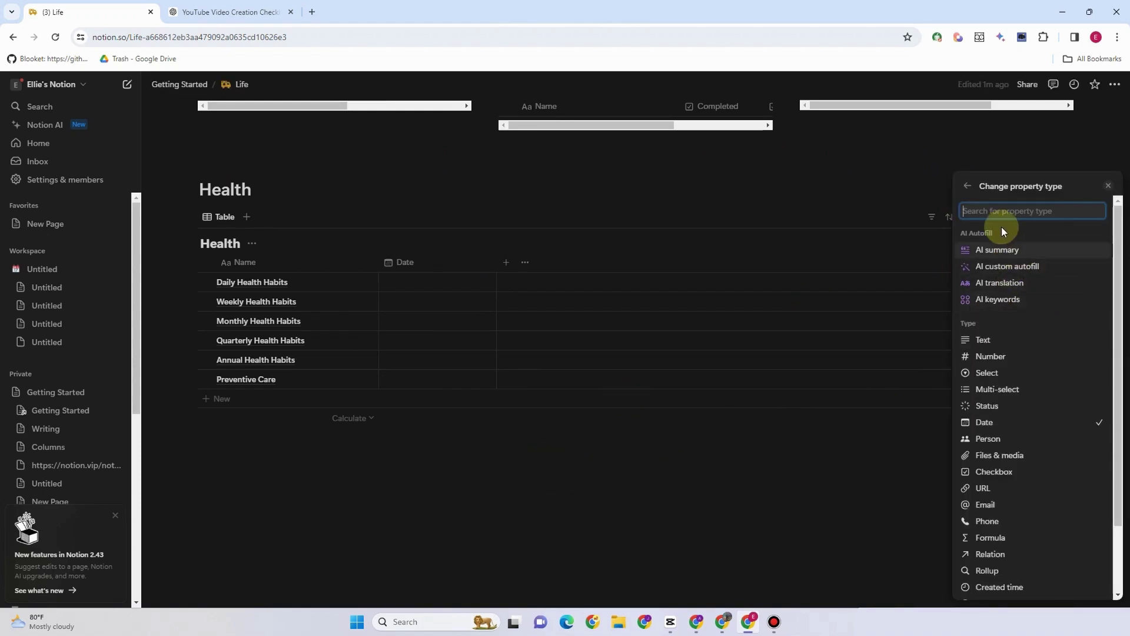
{"action": "left_click", "coordinate": [1000, 363]}
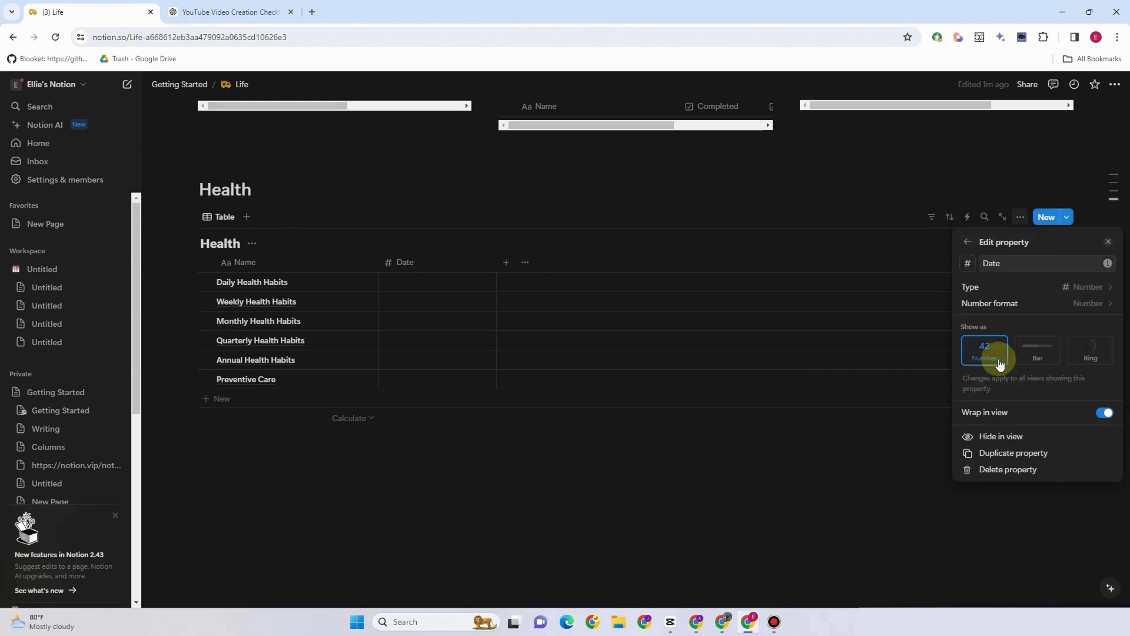
{"action": "left_click", "coordinate": [1030, 287]}
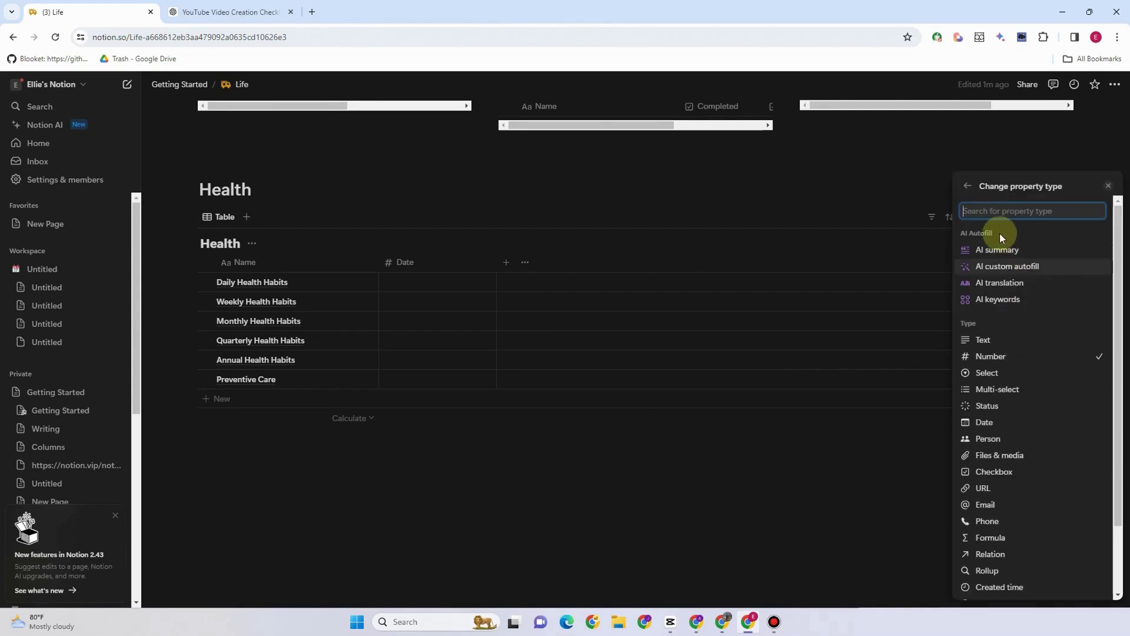
{"action": "left_click", "coordinate": [985, 422]}
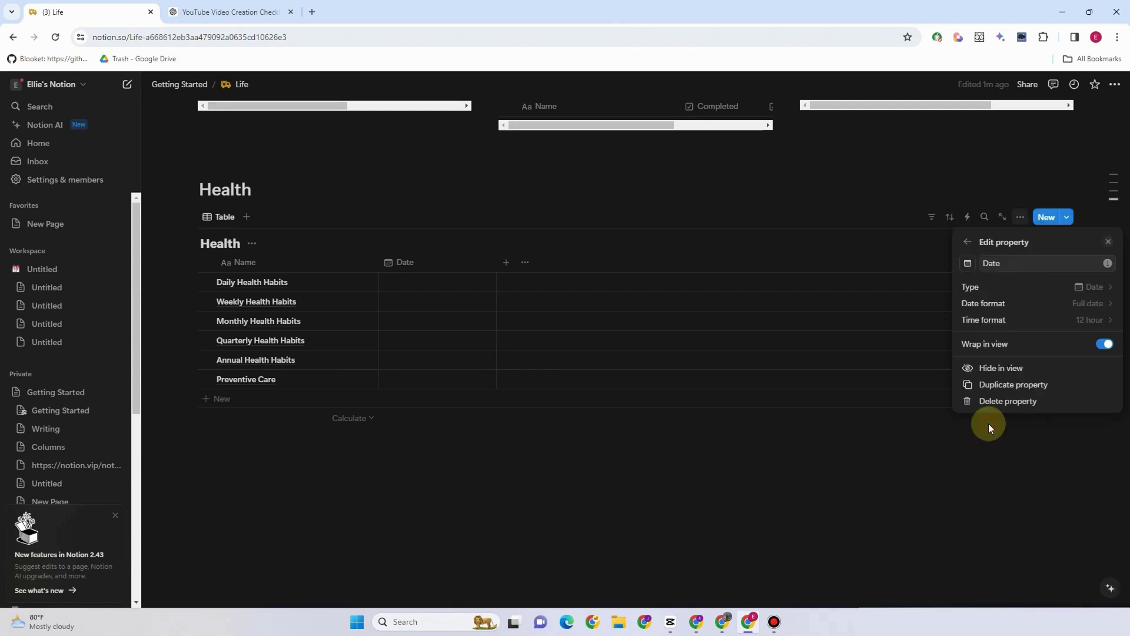
- Add a new property of type Select to the Health table after the Date column
{"action": "left_click", "coordinate": [518, 262]}
{"action": "left_click", "coordinate": [509, 263]}
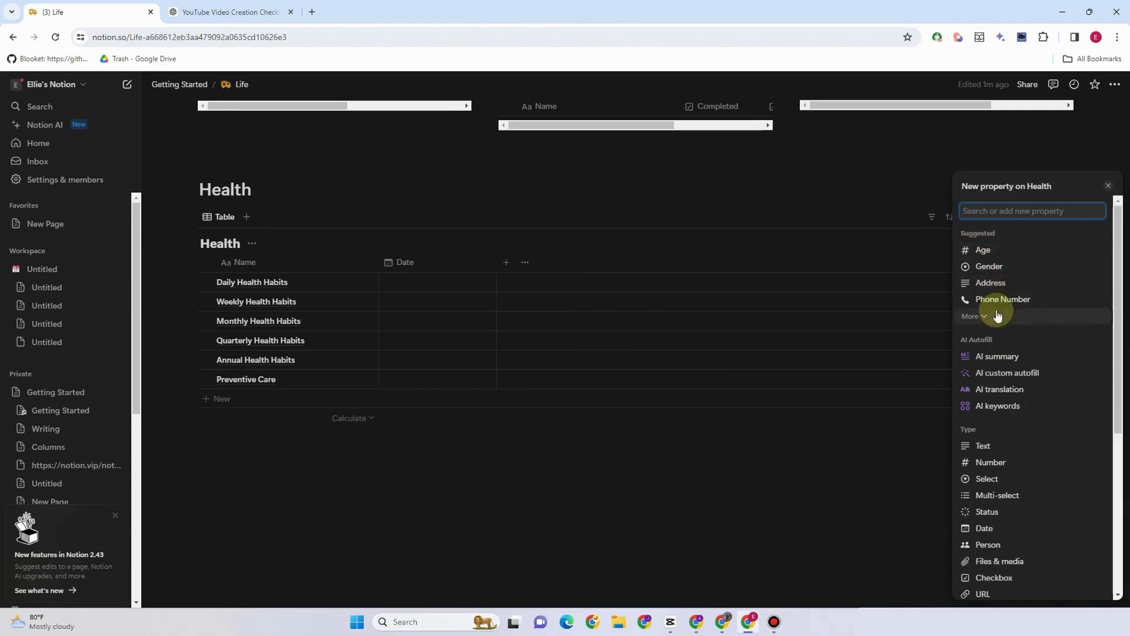
{"action": "left_click", "coordinate": [987, 480]}
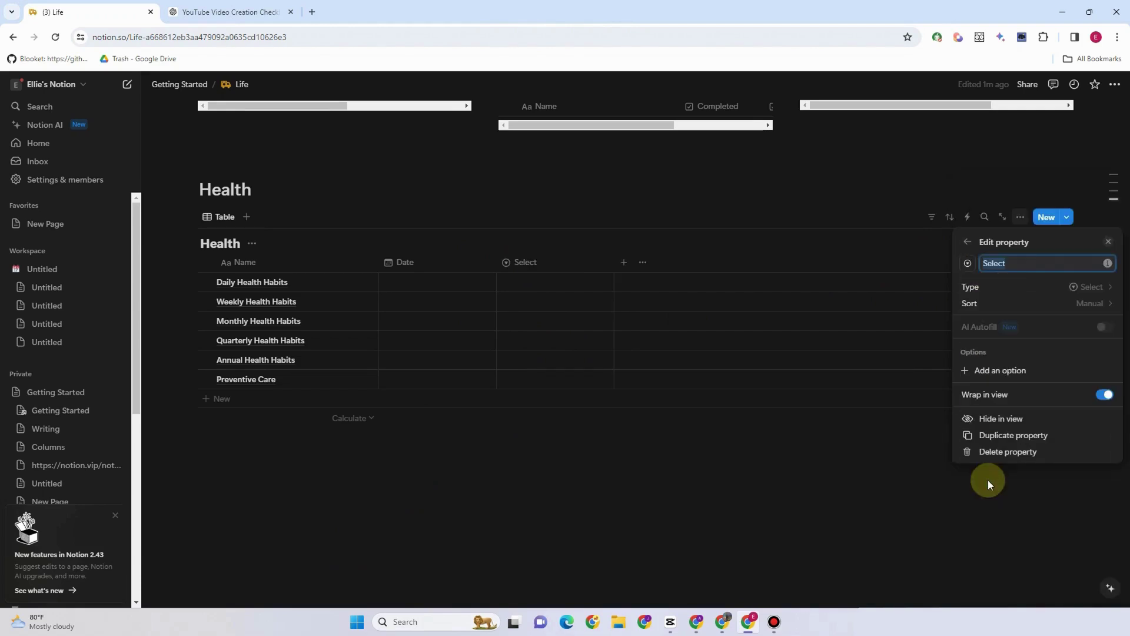
{"action": "left_click", "coordinate": [1013, 298]}
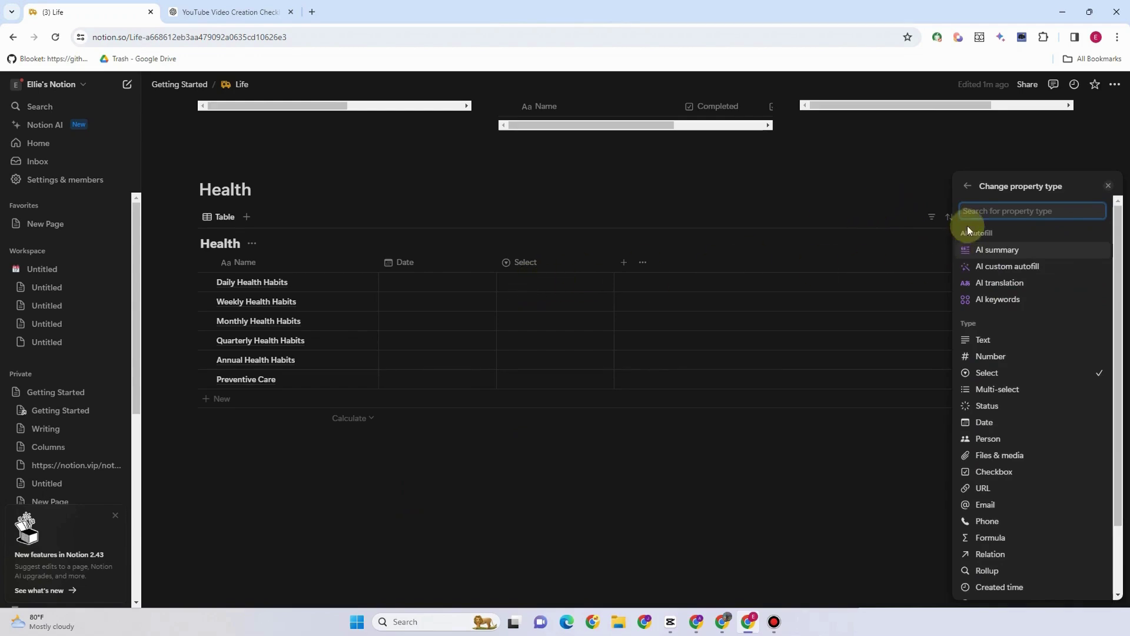
{"action": "left_click", "coordinate": [556, 261]}
{"action": "left_click", "coordinate": [538, 264]}
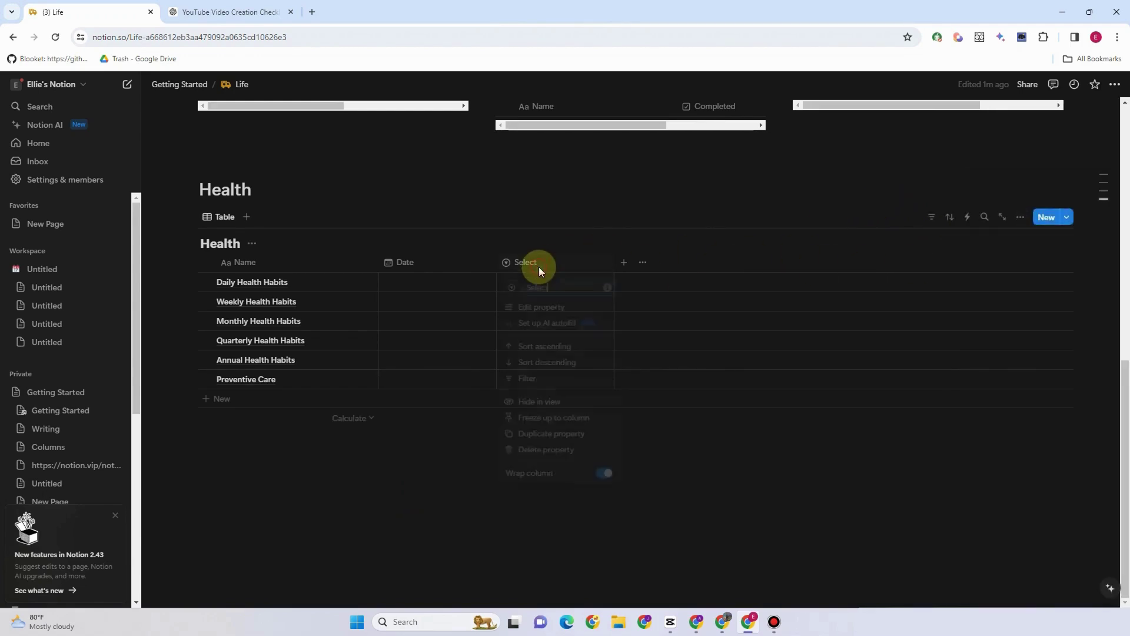
{"action": "left_click", "coordinate": [542, 307]}
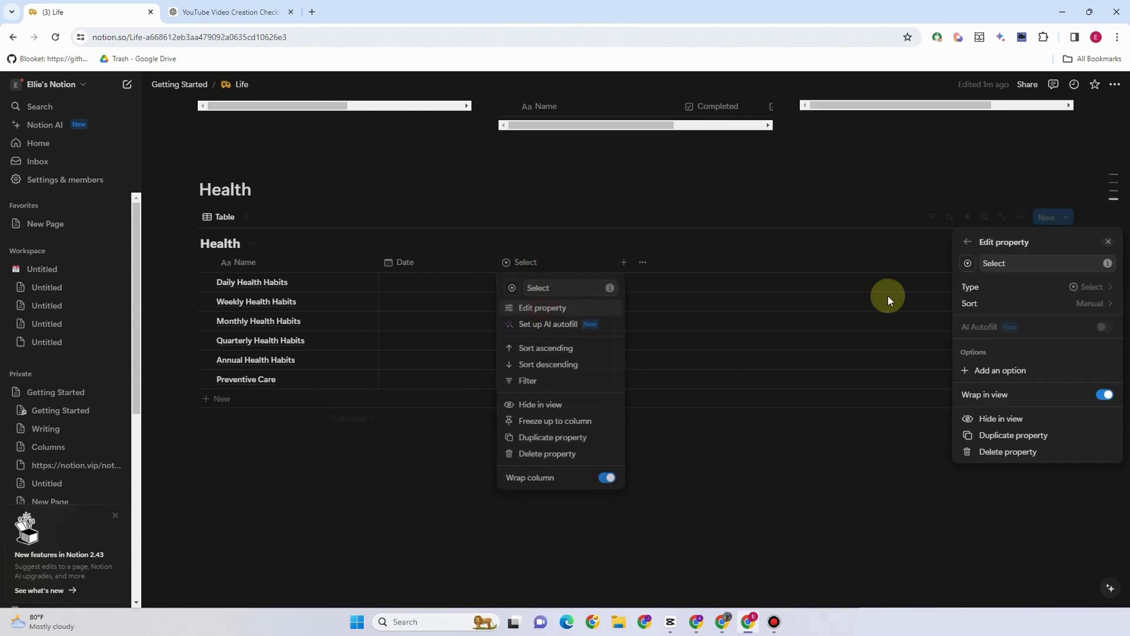
{"action": "left_click", "coordinate": [982, 370]}
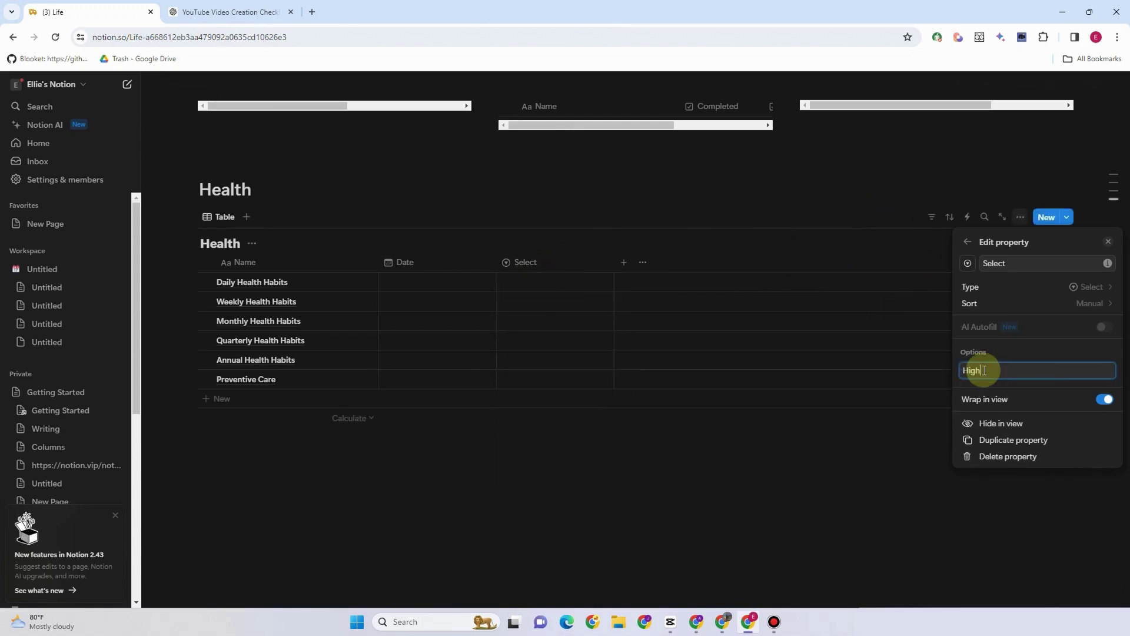
{"action": "left_click", "coordinate": [912, 361]}
- Add the options High, Medium and Low to the Health table's Select property
{"action": "left_click", "coordinate": [538, 263]}
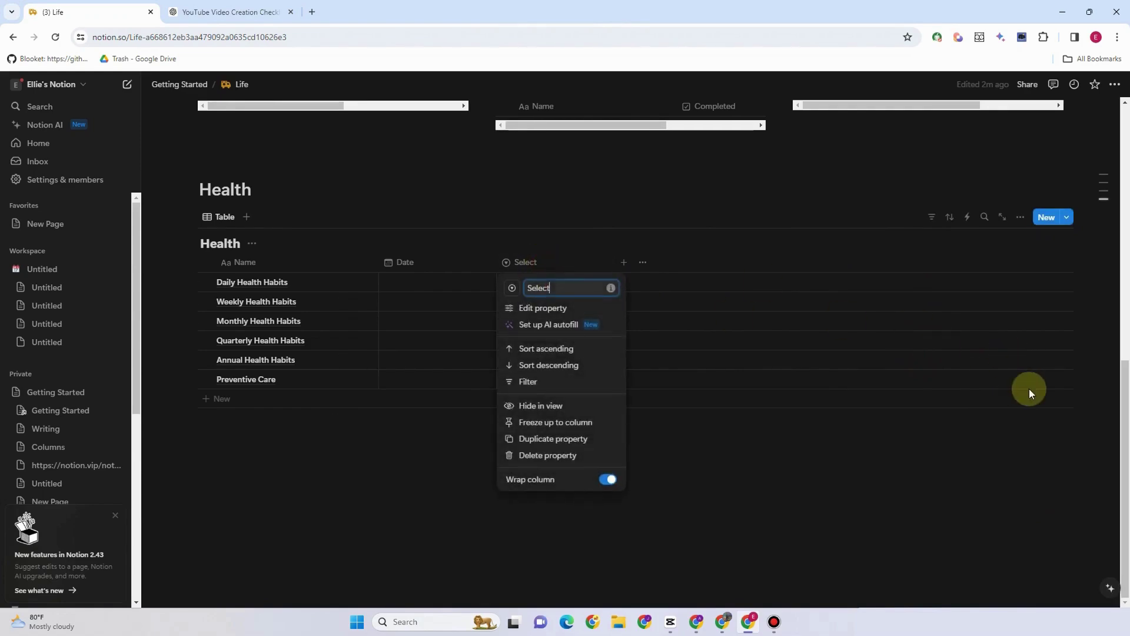
{"action": "left_click", "coordinate": [539, 310]}
{"action": "left_click", "coordinate": [1008, 369]}
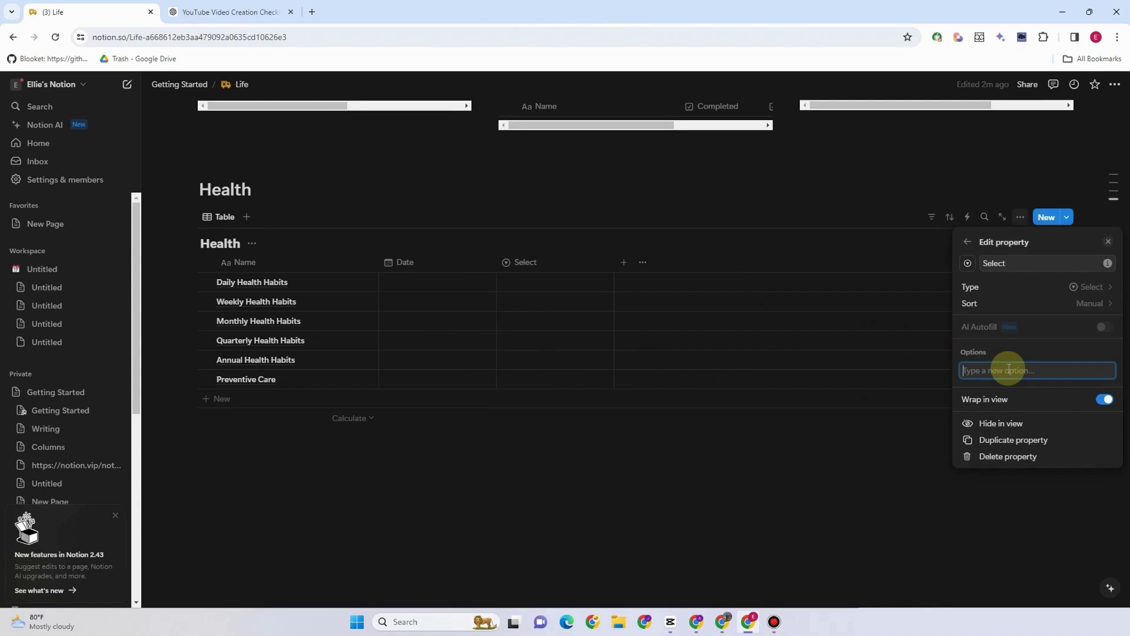
{"action": "type", "text": "H"}
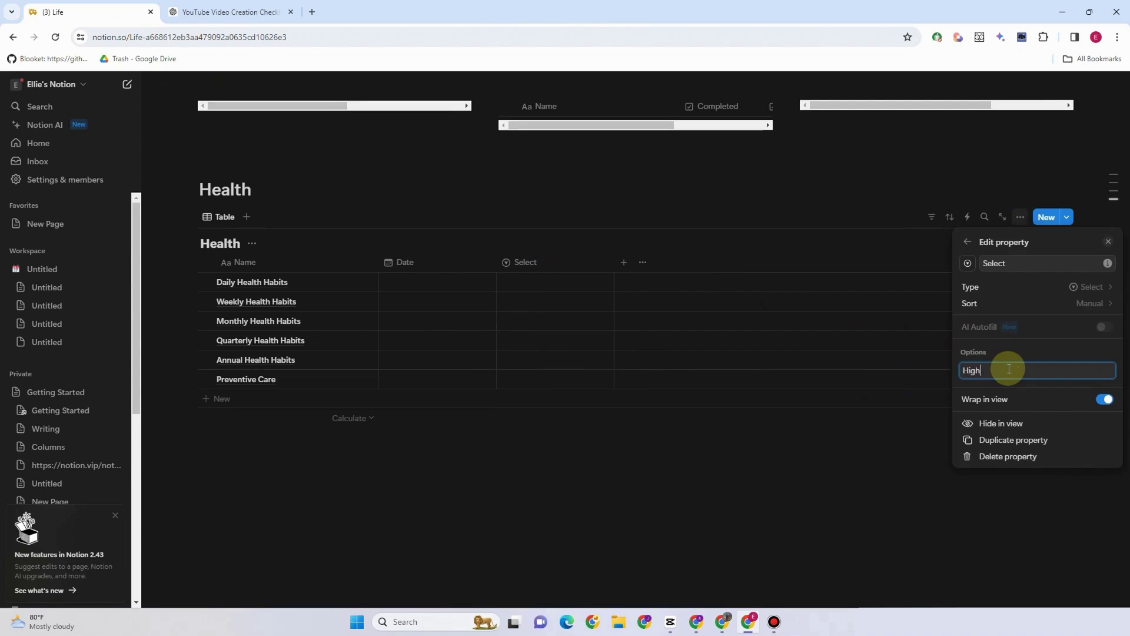
{"action": "type", "text": "igh"}
{"action": "key", "text": "Return"}
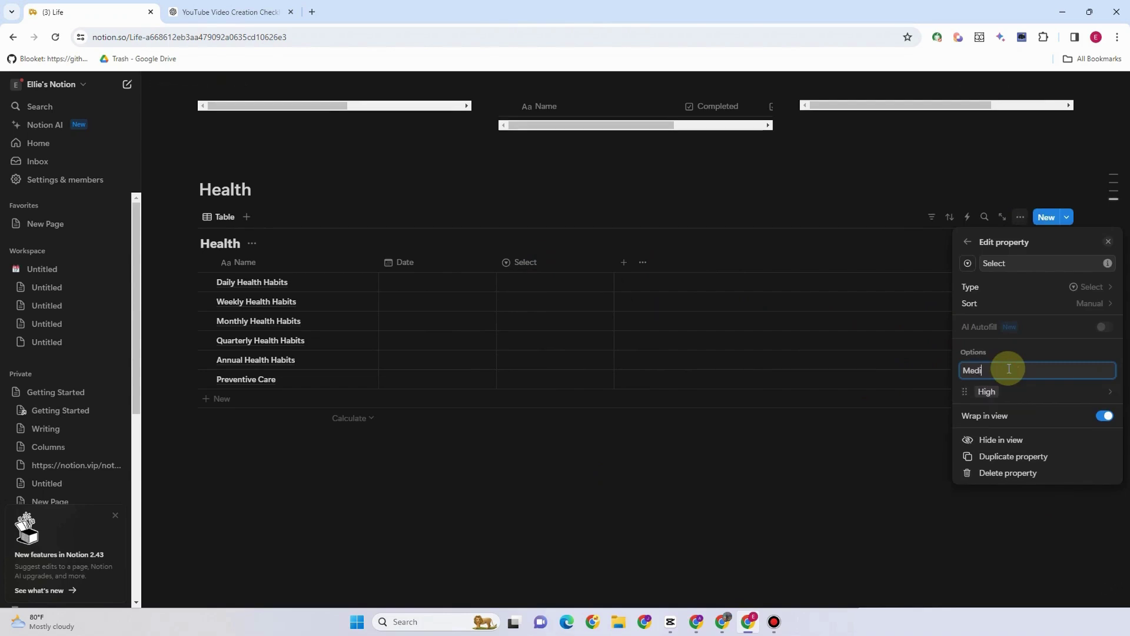
{"action": "type", "text": "Medium"}
{"action": "key", "text": "Return"}
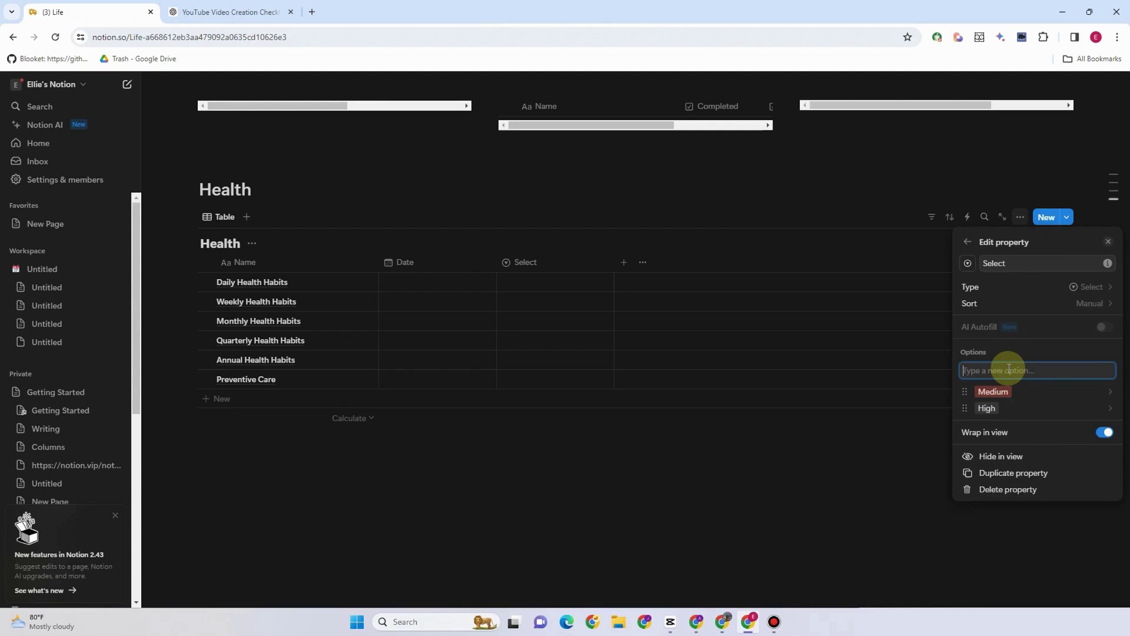
{"action": "key", "text": "Return"}
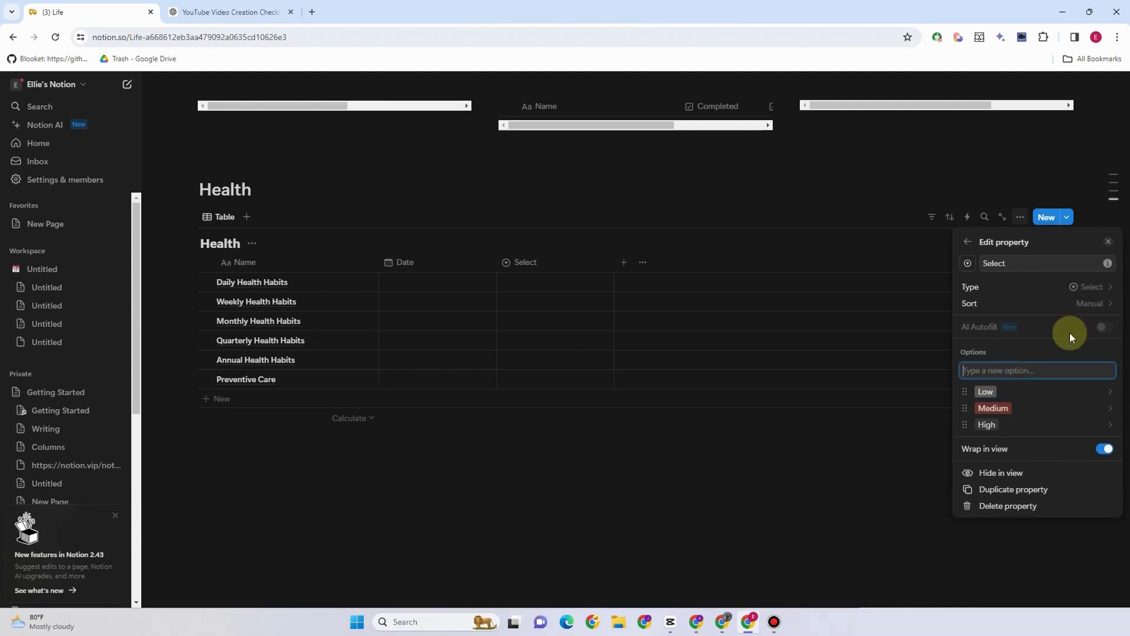
{"action": "left_click", "coordinate": [815, 454]}
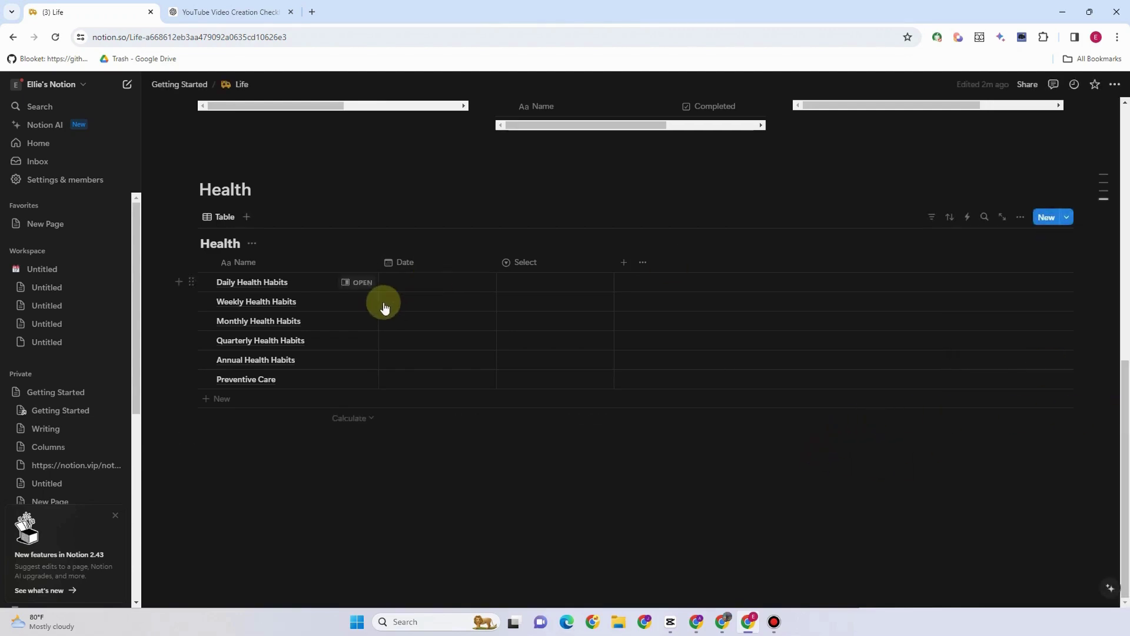
- Set the Date of the Daily Health Habits row to August 17, 2024
{"action": "left_click", "coordinate": [412, 279]}
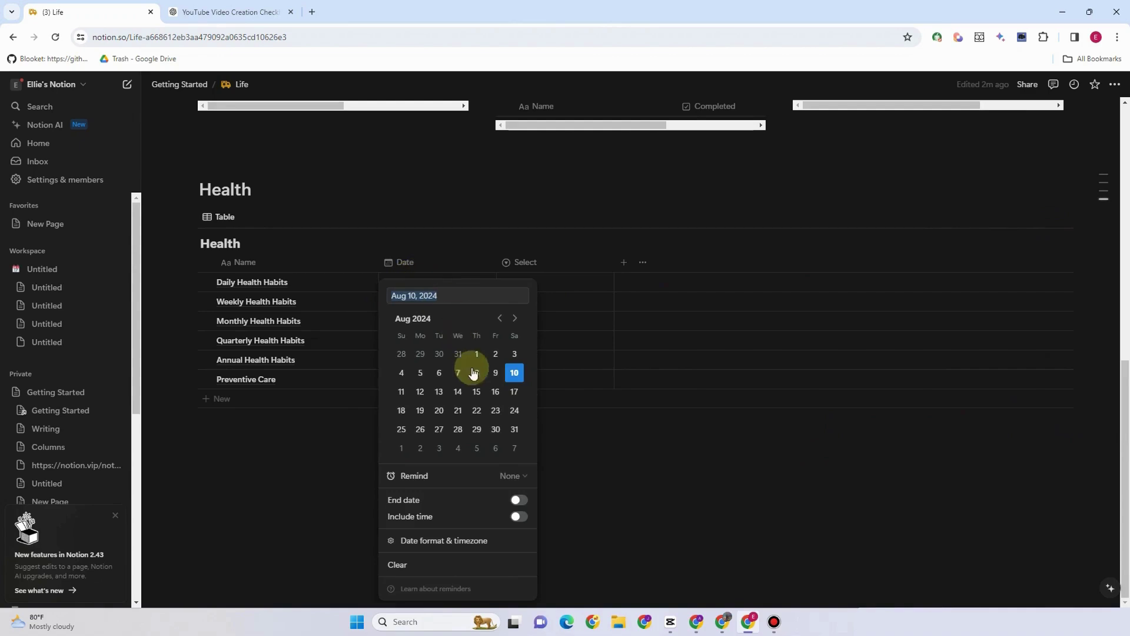
{"action": "left_click", "coordinate": [513, 392]}
{"action": "key", "text": "Escape"}
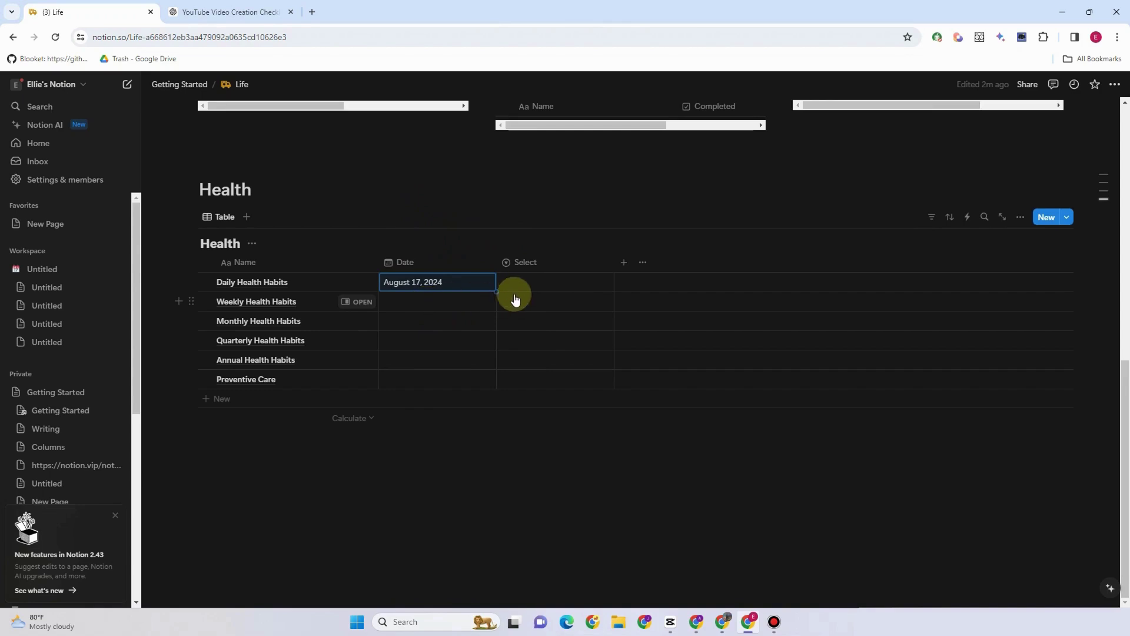
- Set the Date of the Weekly Health Habits row to August 24, 2024 and of Monthly Health Habits to August 12, 2024
{"action": "left_click", "coordinate": [467, 303]}
{"action": "left_click", "coordinate": [515, 410]}
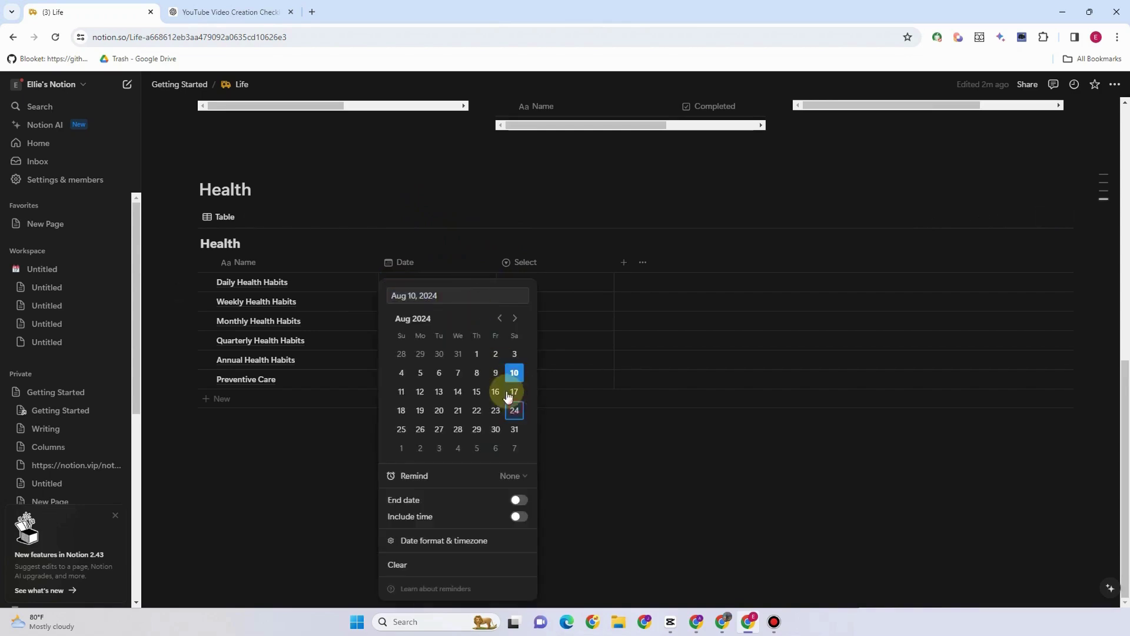
{"action": "left_click", "coordinate": [433, 210]}
{"action": "left_click", "coordinate": [431, 328]}
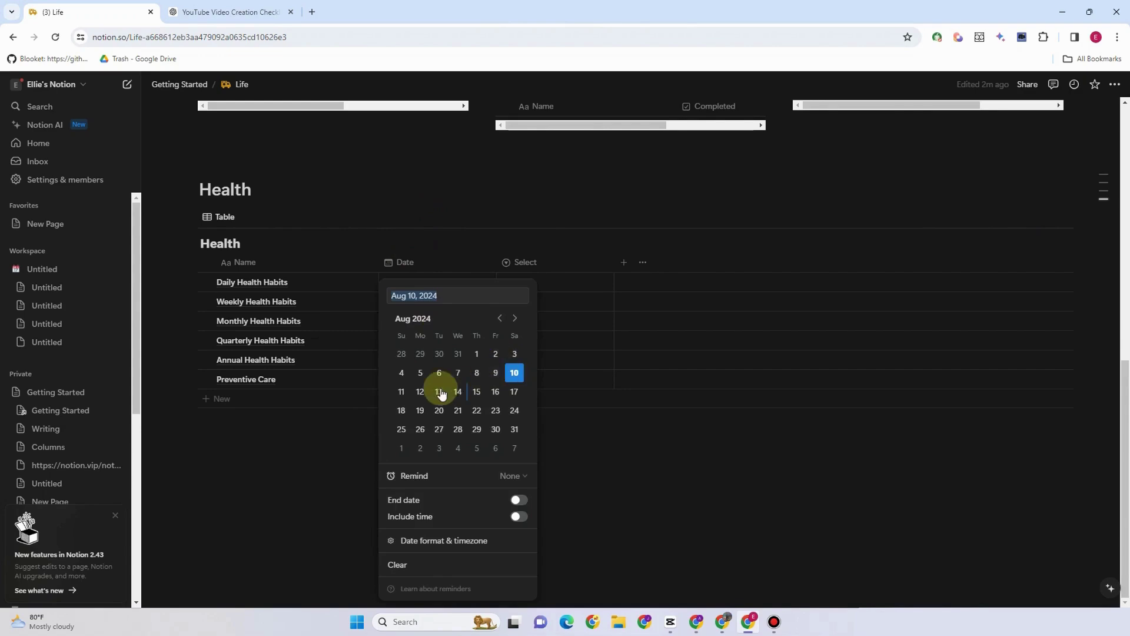
{"action": "left_click", "coordinate": [422, 390]}
{"action": "left_click", "coordinate": [428, 242]}
- Set the Date of the Quarterly Health Habits row to August 13, 2024 and of Annual Health Habits to August 11, 2024
{"action": "left_click", "coordinate": [430, 344]}
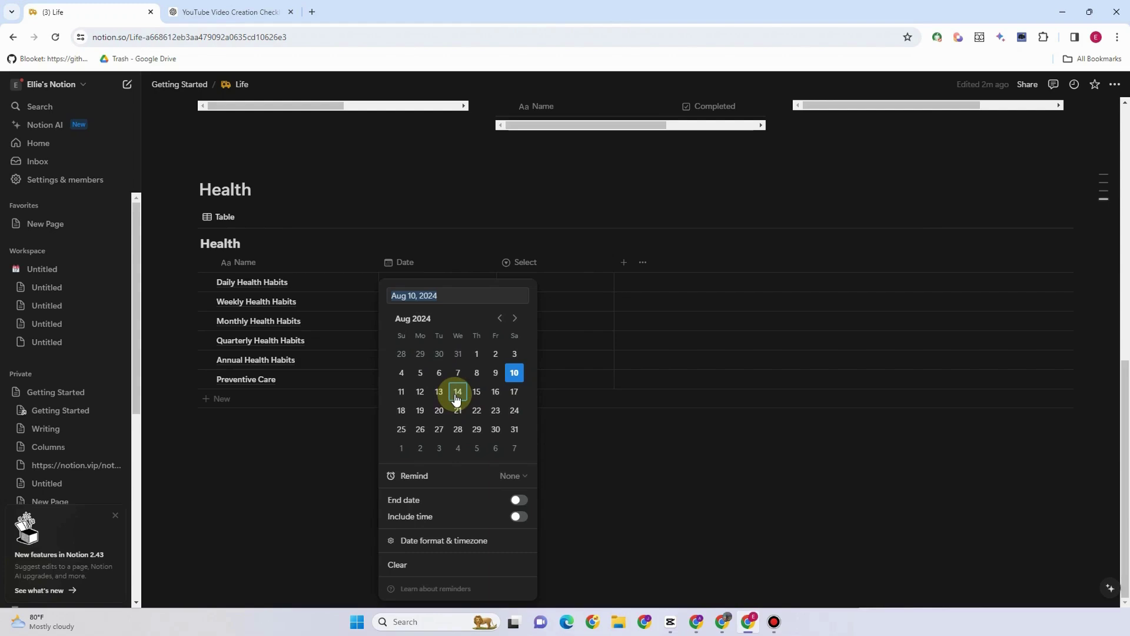
{"action": "left_click", "coordinate": [441, 393]}
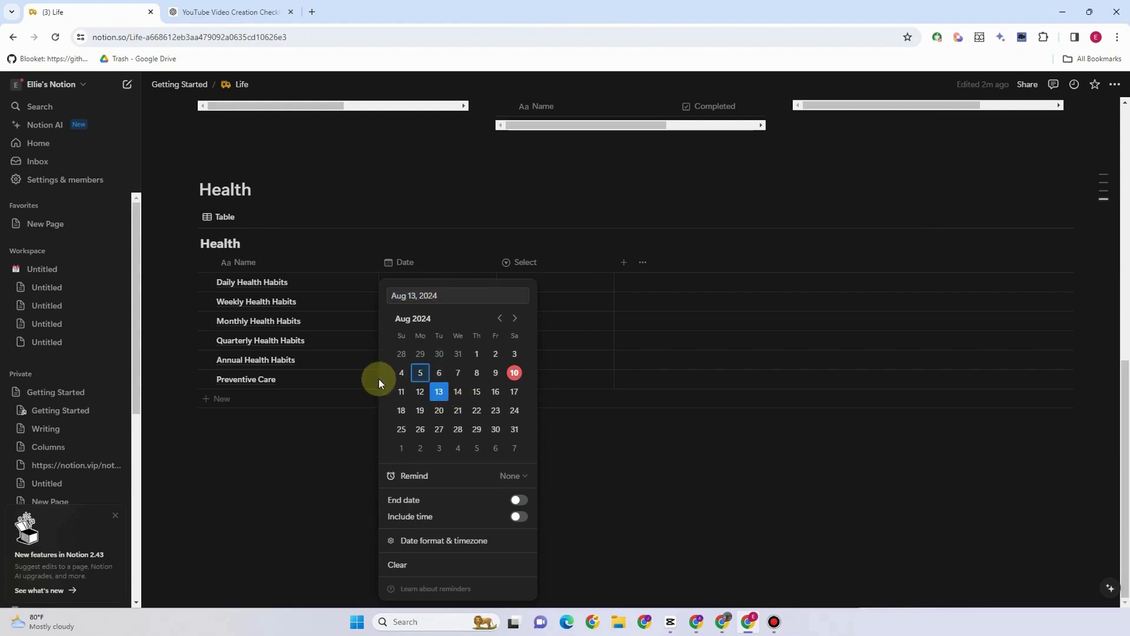
{"action": "left_click", "coordinate": [406, 371]}
{"action": "left_click", "coordinate": [435, 359]}
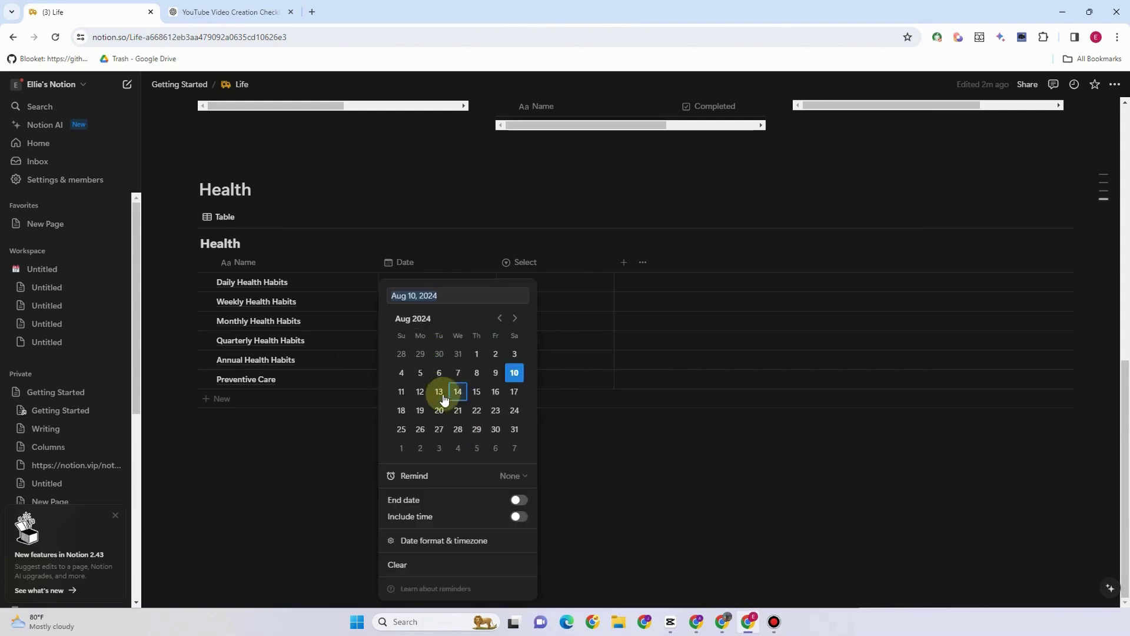
{"action": "left_click", "coordinate": [406, 393]}
{"action": "left_click", "coordinate": [441, 212]}
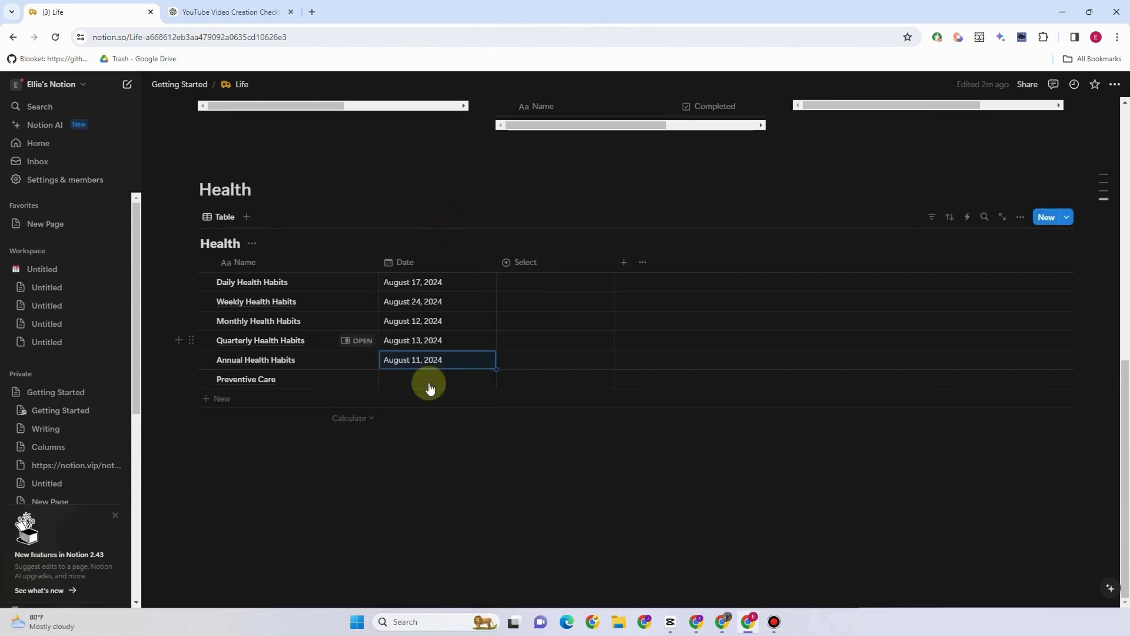
- Set the Date of the Preventive Care row to August 18, 2024
{"action": "left_click", "coordinate": [429, 380]}
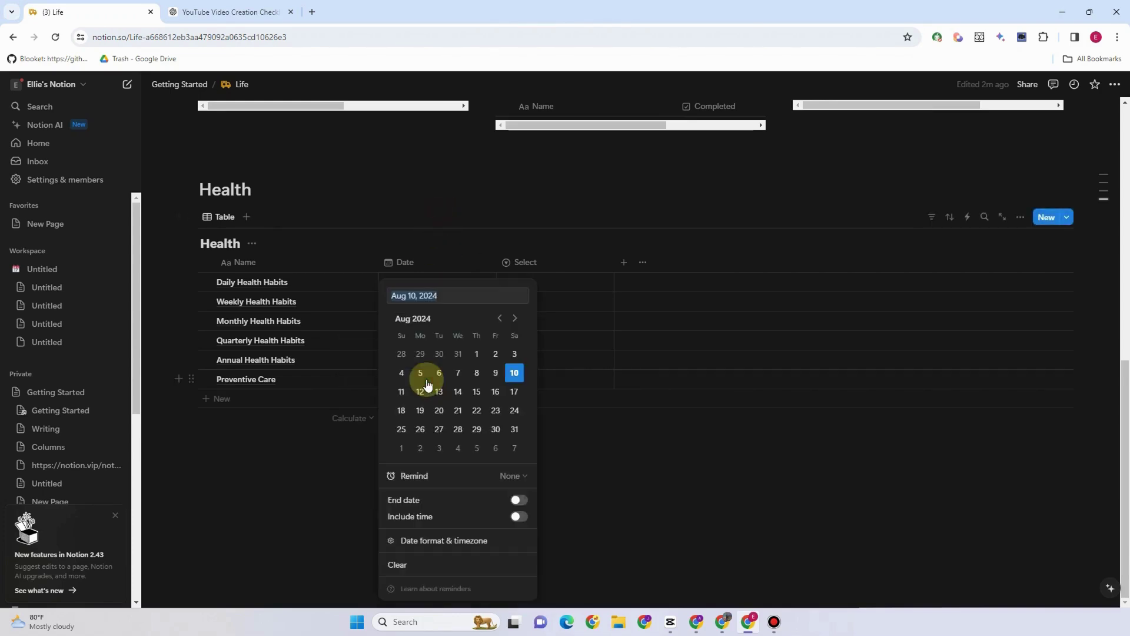
{"action": "left_click", "coordinate": [401, 410]}
{"action": "left_click", "coordinate": [310, 449]}
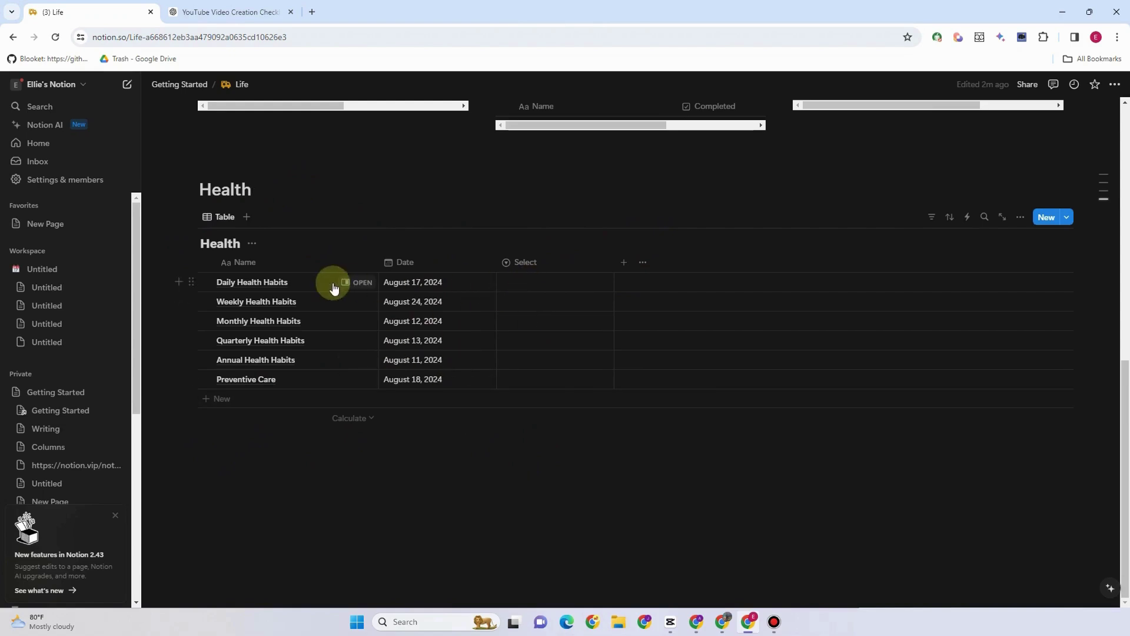
- Insert a button block between the Health heading and its table and name it Priority
{"action": "left_click", "coordinate": [270, 196]}
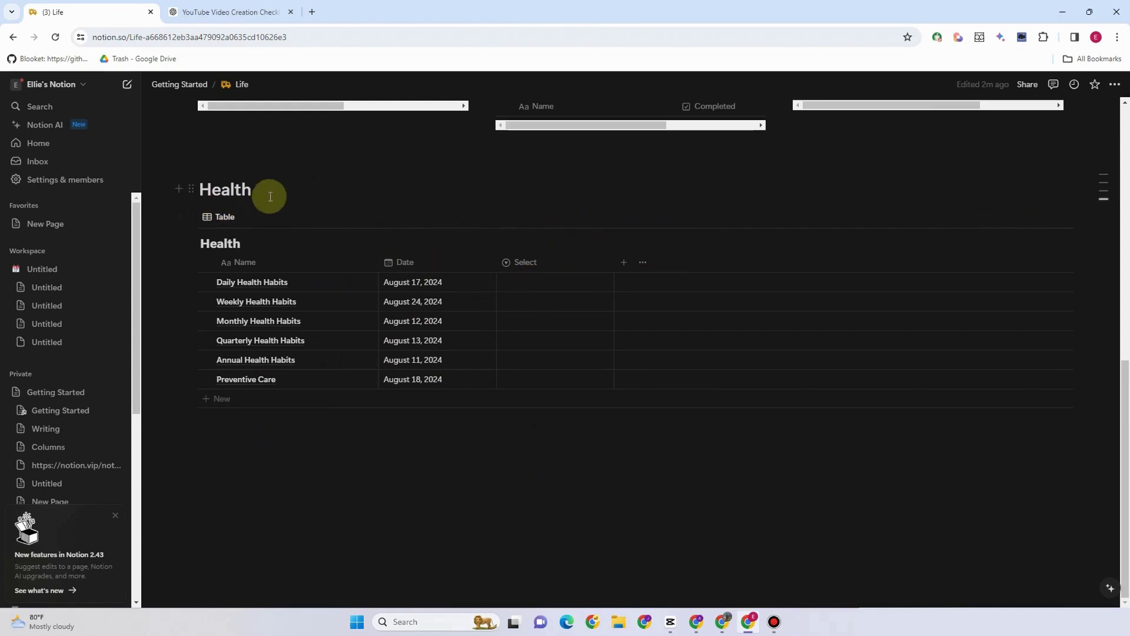
{"action": "key", "text": "Return"}
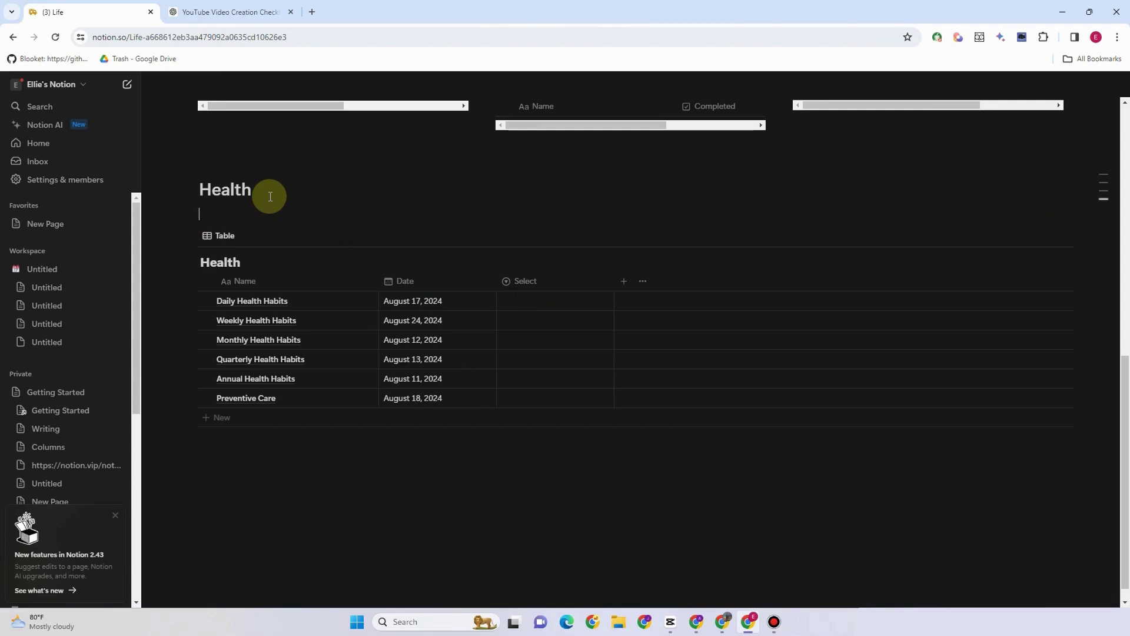
{"action": "type", "text": "/bu"}
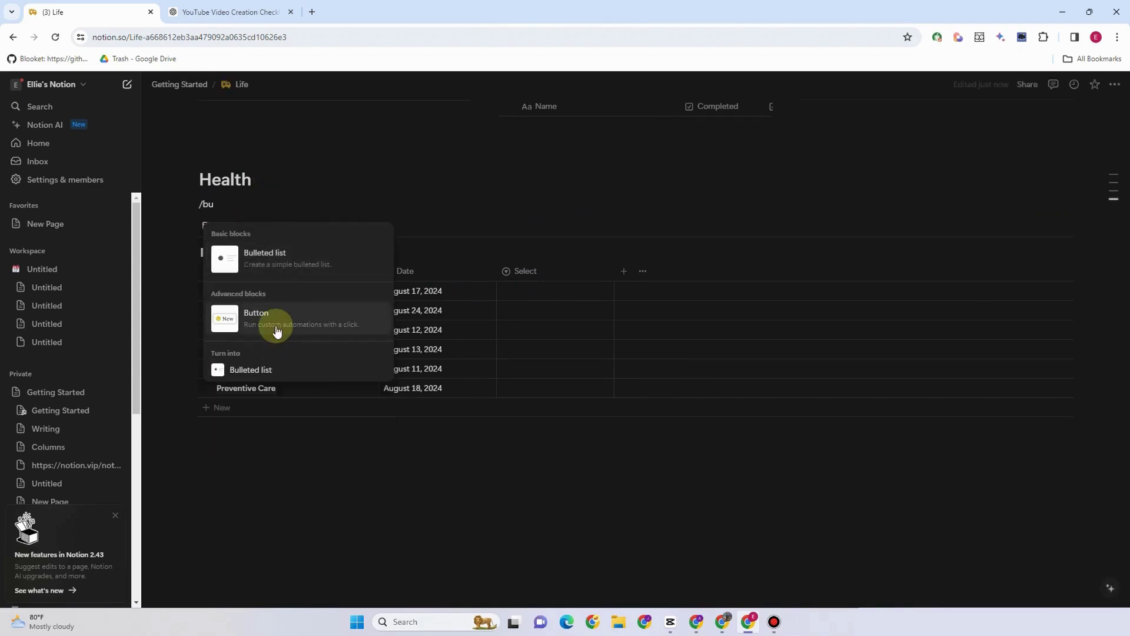
{"action": "left_click", "coordinate": [278, 317]}
{"action": "left_click", "coordinate": [303, 245]}
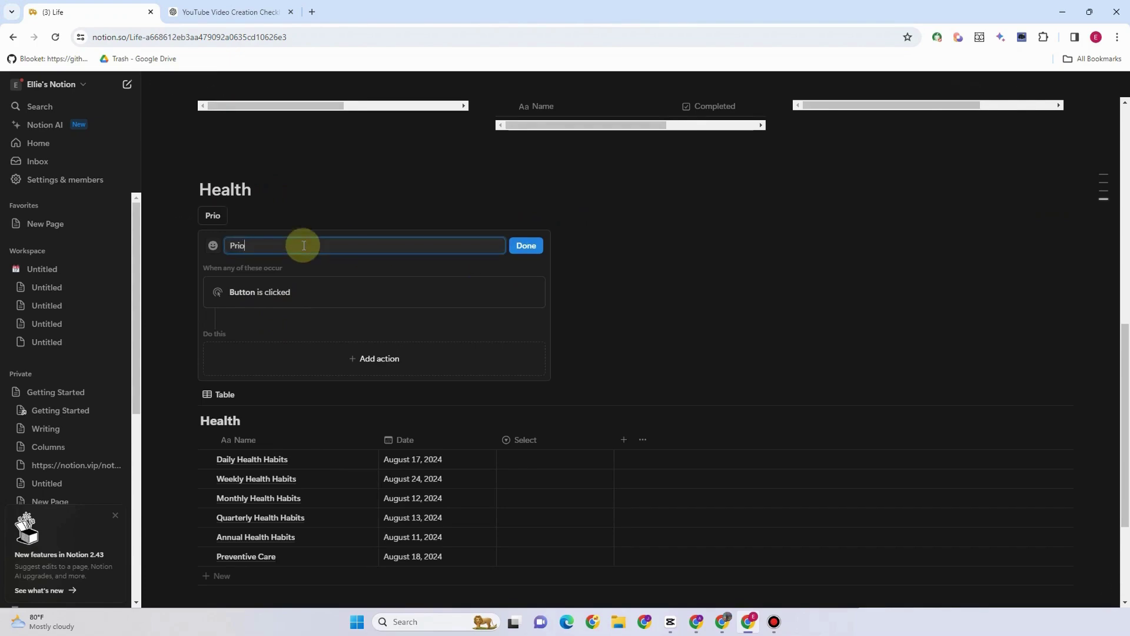
{"action": "key", "text": "alt"}
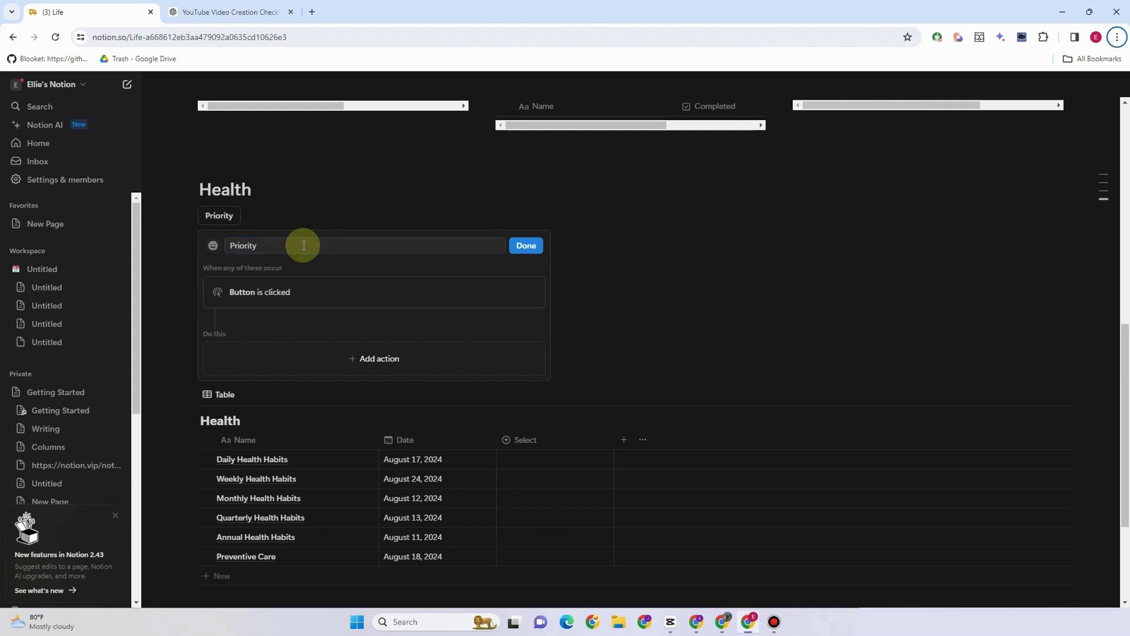
- Add an action to the Priority button that edits all pages in the Health database
{"action": "left_click", "coordinate": [384, 363]}
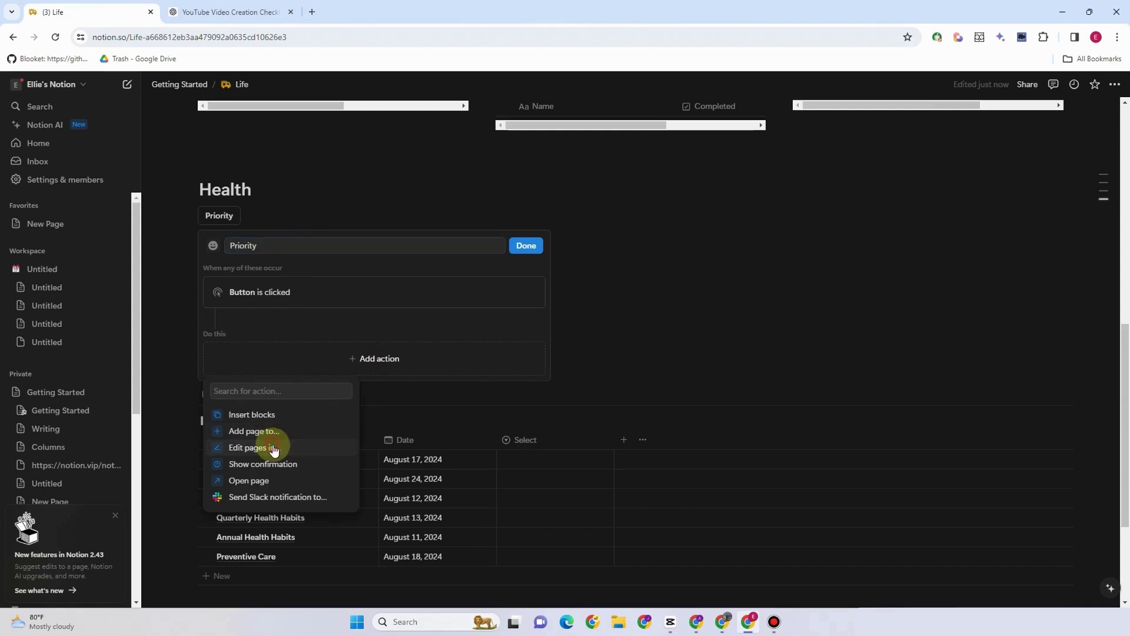
{"action": "left_click", "coordinate": [274, 447]}
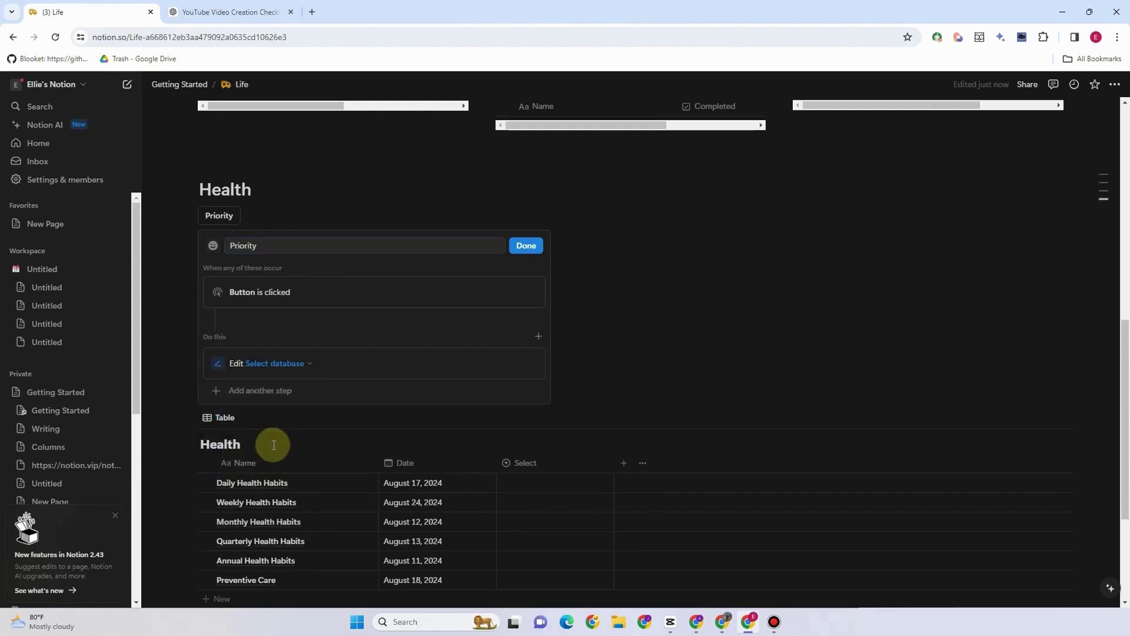
{"action": "left_click", "coordinate": [304, 365]}
{"action": "left_click", "coordinate": [223, 429]}
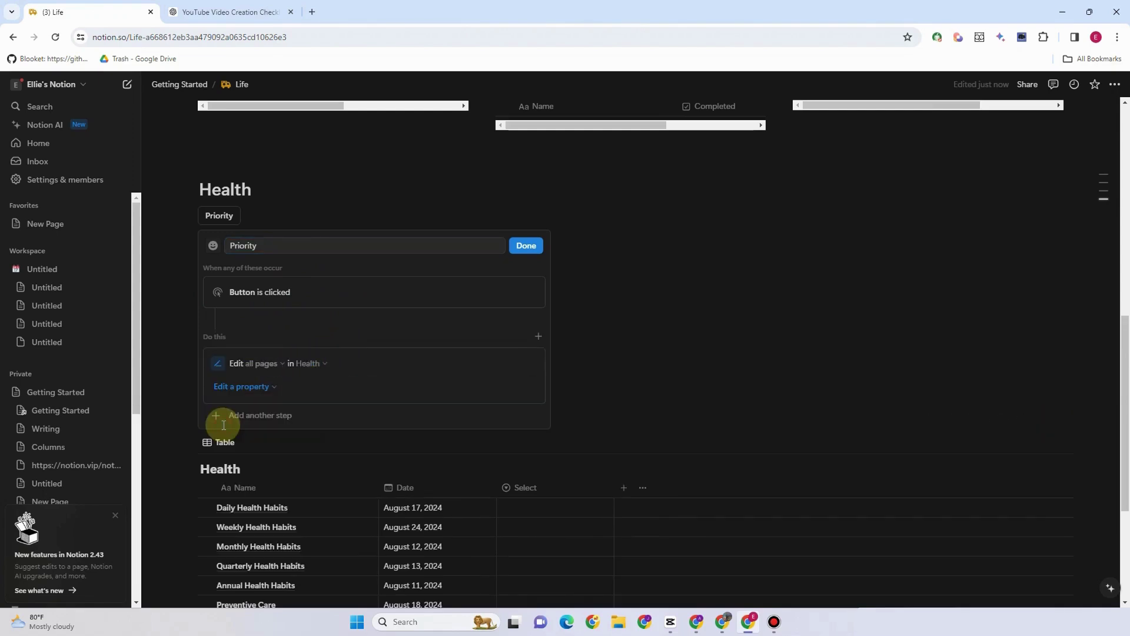
- Make the Priority button's edit action set the Select property to High
{"action": "left_click", "coordinate": [266, 387]}
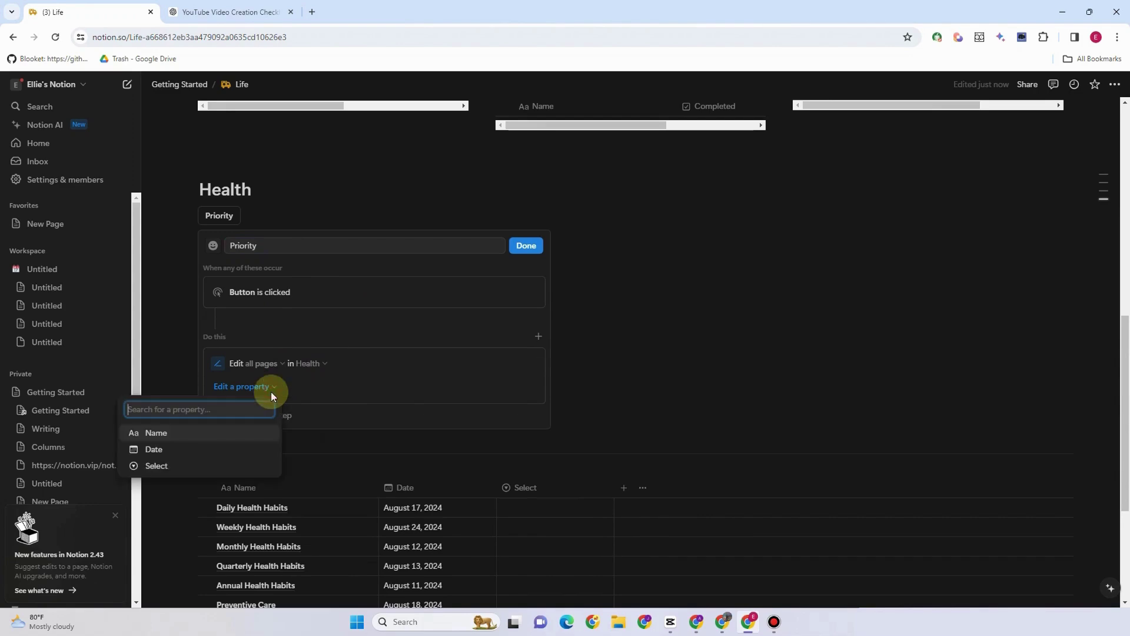
{"action": "left_click", "coordinate": [184, 466]}
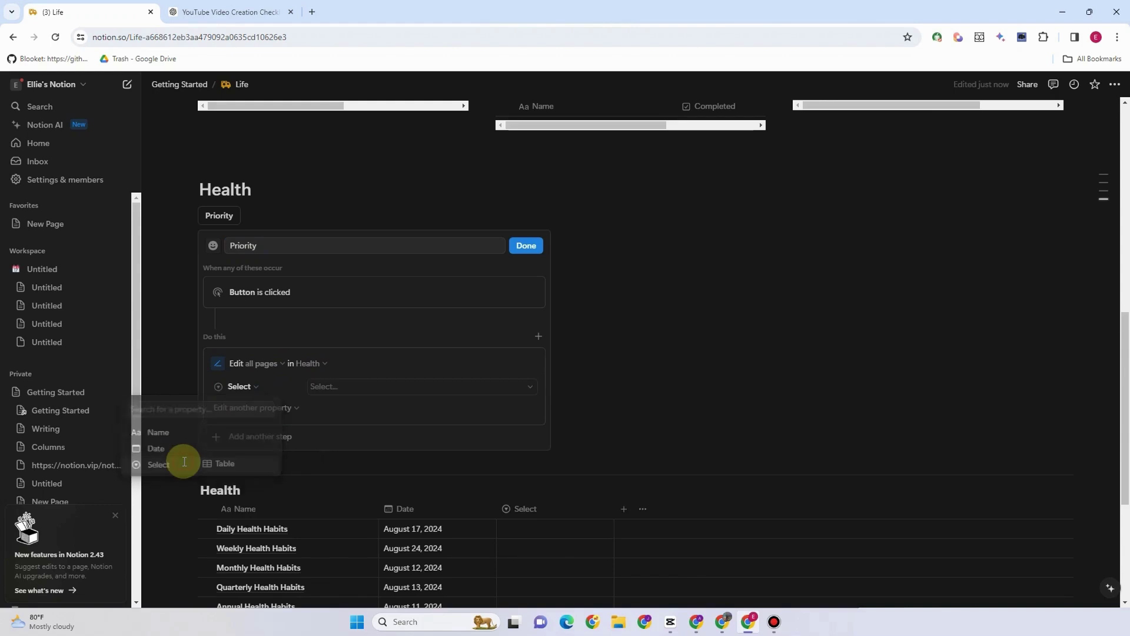
{"action": "left_click", "coordinate": [404, 391]}
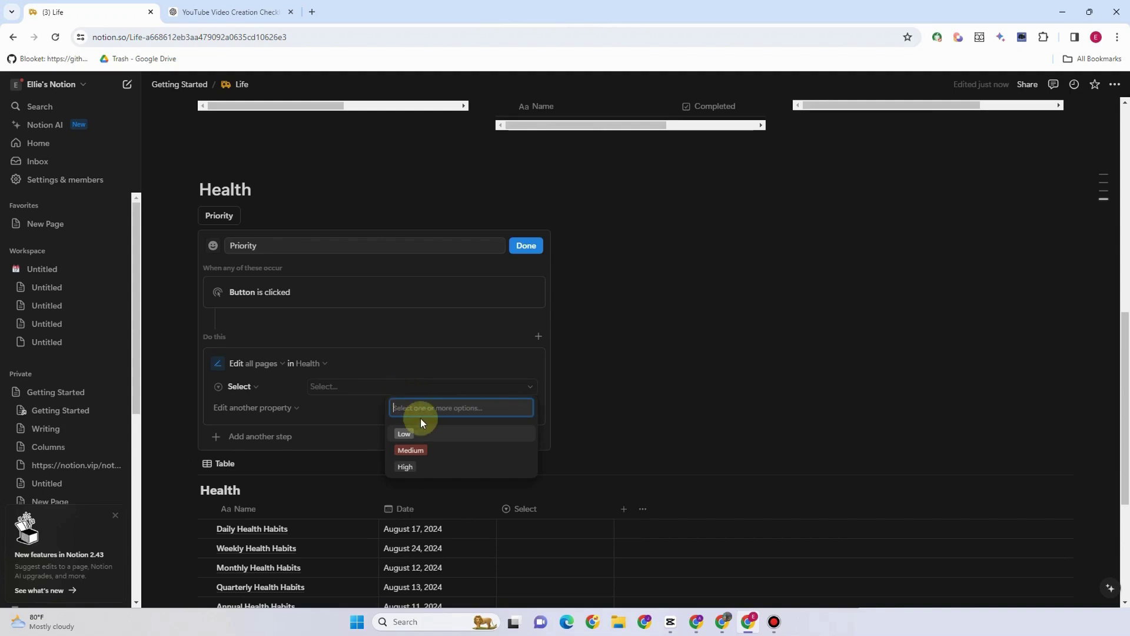
{"action": "left_click", "coordinate": [410, 467]}
- Finish the Priority button's configuration and run it to fill the Health table's Select column with High
{"action": "left_click", "coordinate": [218, 214]}
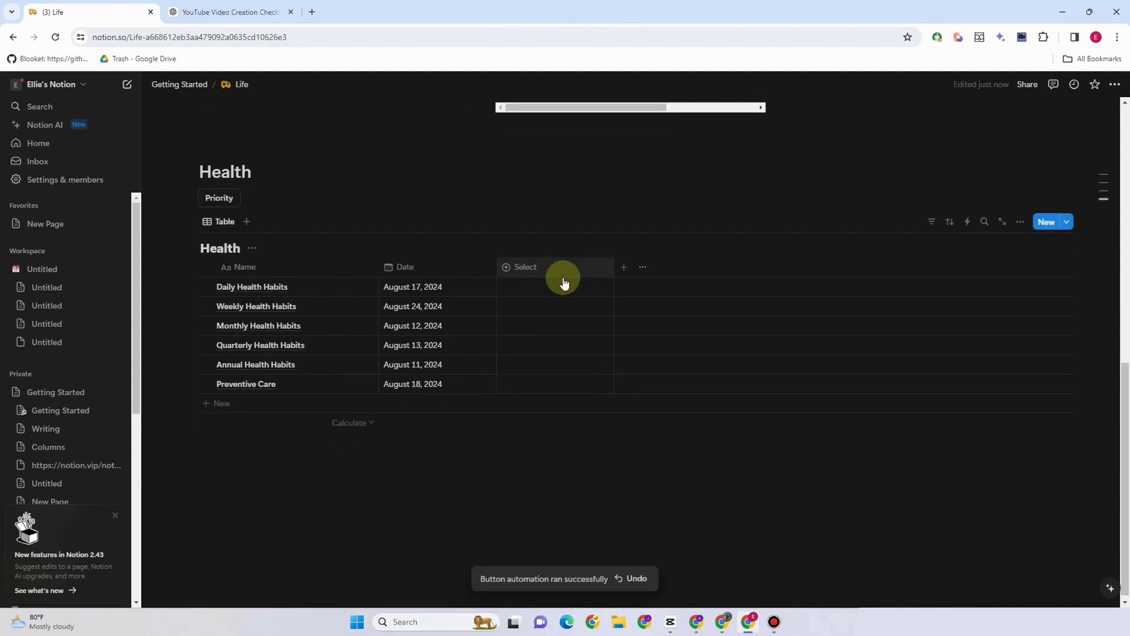
{"action": "key", "text": "ctrl+z"}
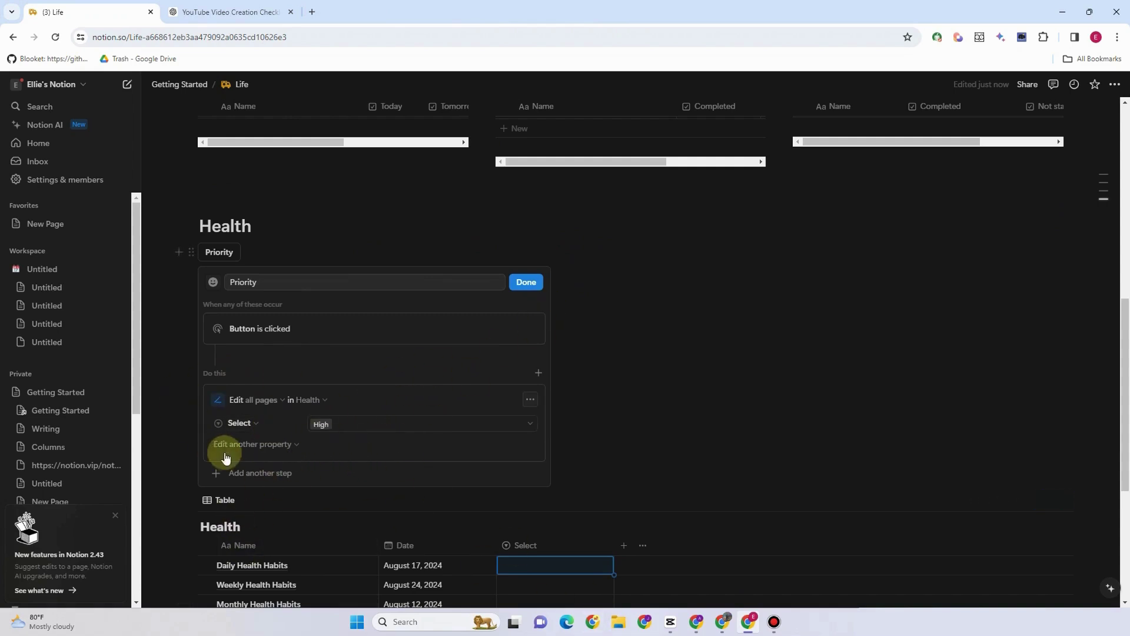
{"action": "left_click", "coordinate": [523, 283]}
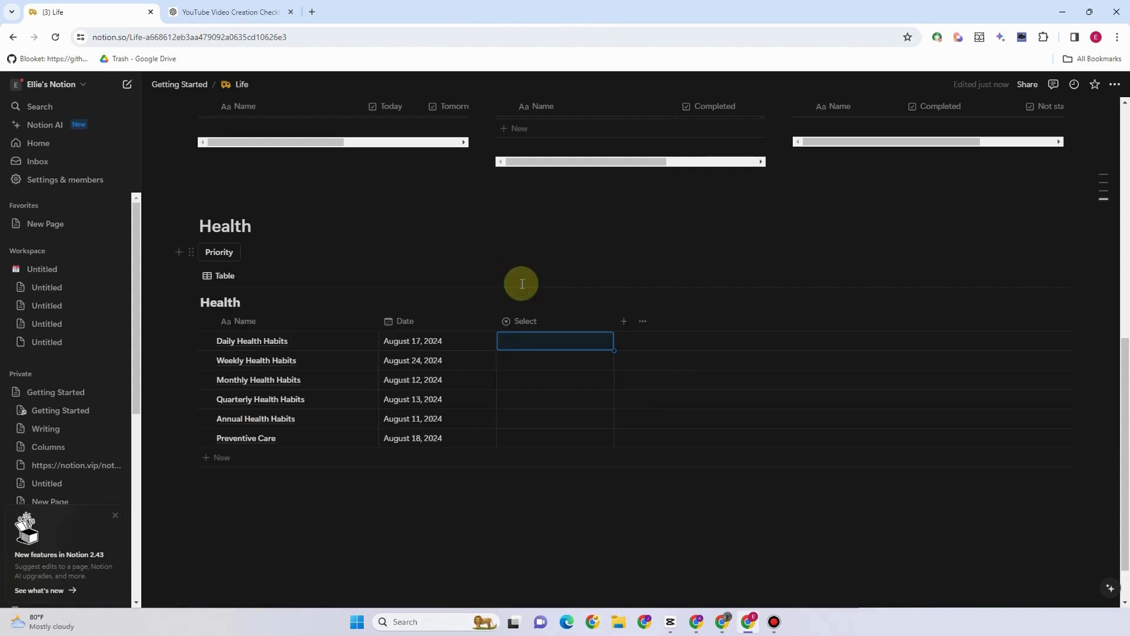
{"action": "left_click", "coordinate": [214, 257]}
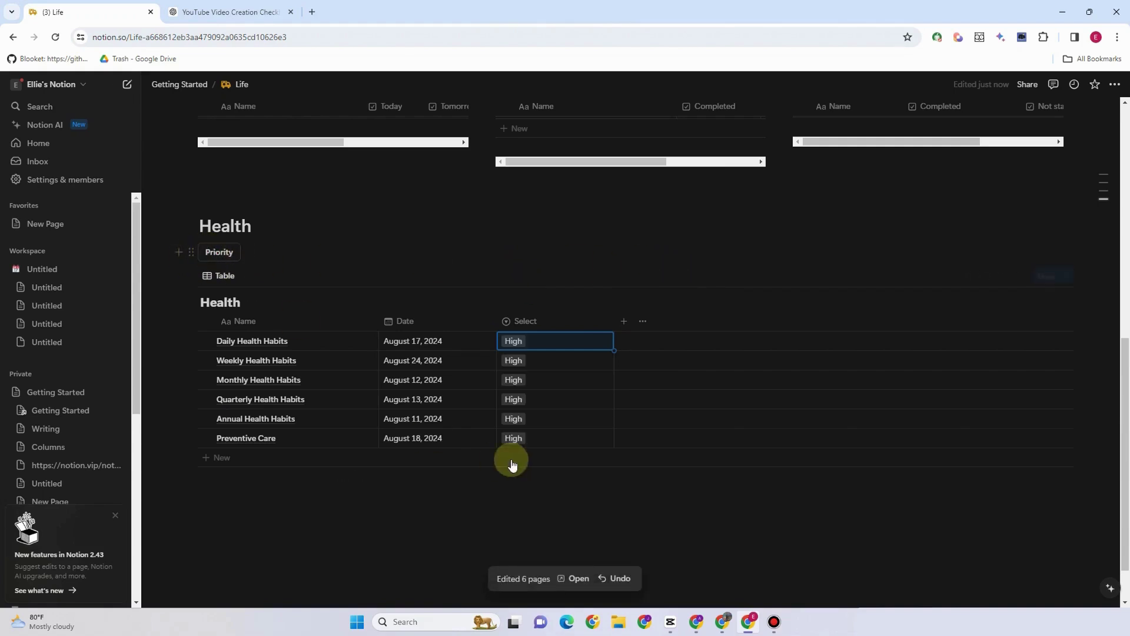
- Change the Select value of the Weekly Health Habits and Annual Health Habits rows to Medium
{"action": "left_click", "coordinate": [518, 367]}
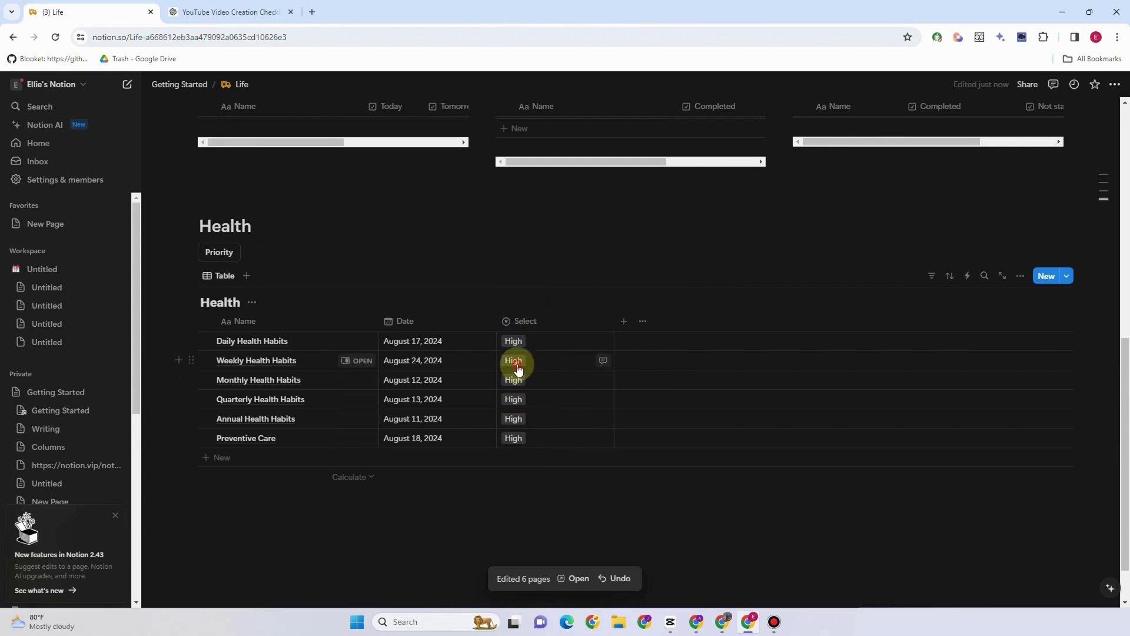
{"action": "left_click", "coordinate": [532, 413]}
{"action": "left_click", "coordinate": [465, 495]}
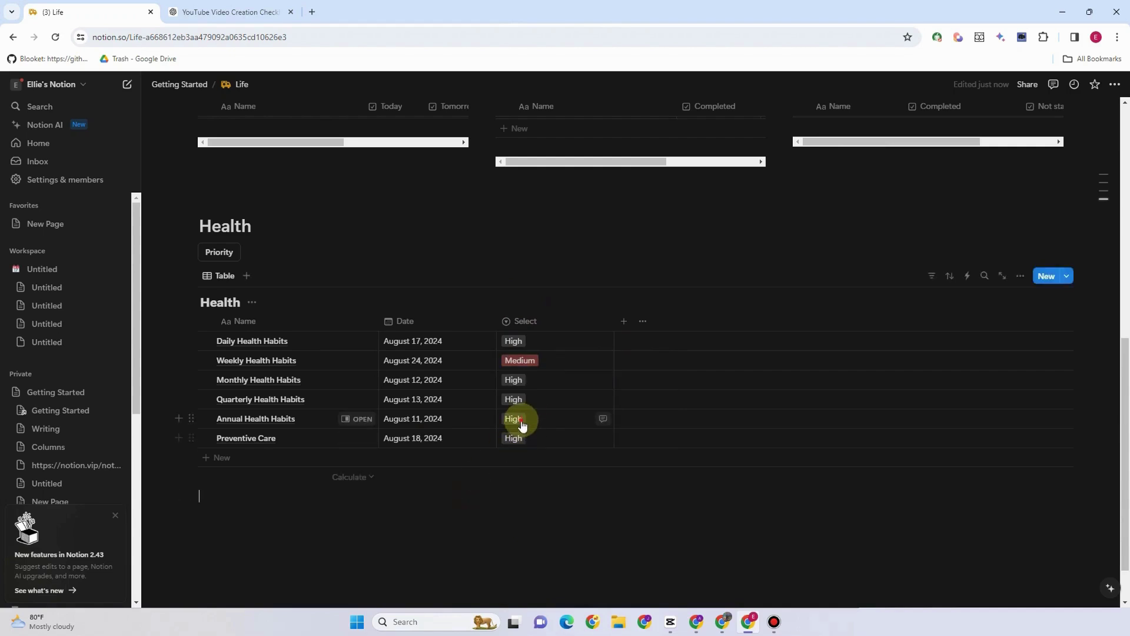
{"action": "left_click", "coordinate": [522, 424]}
{"action": "left_click", "coordinate": [532, 474]}
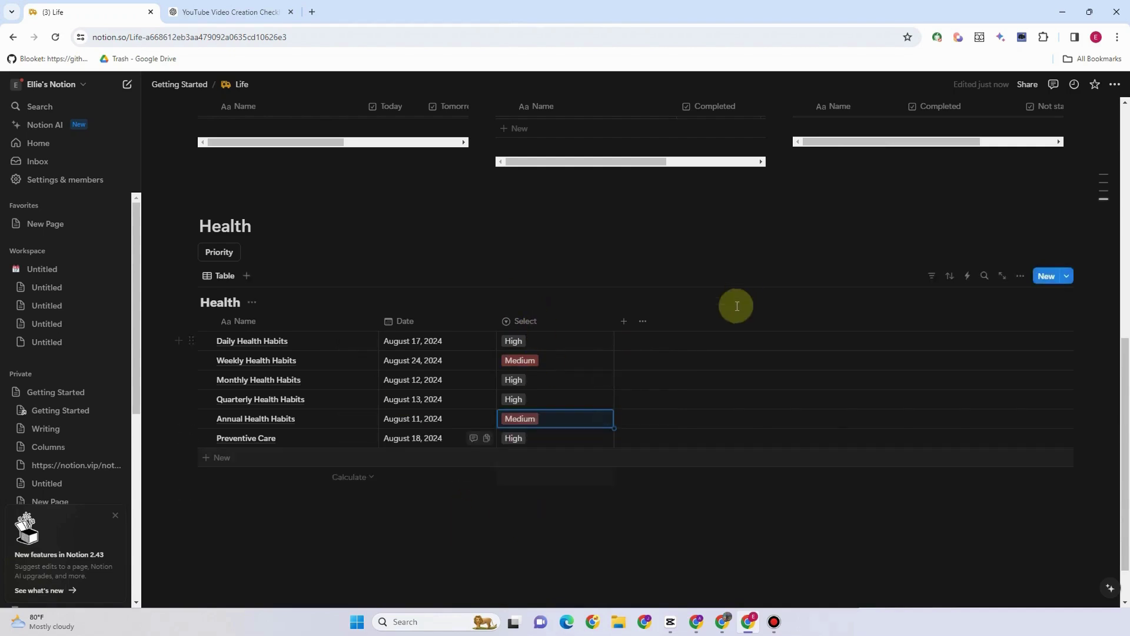